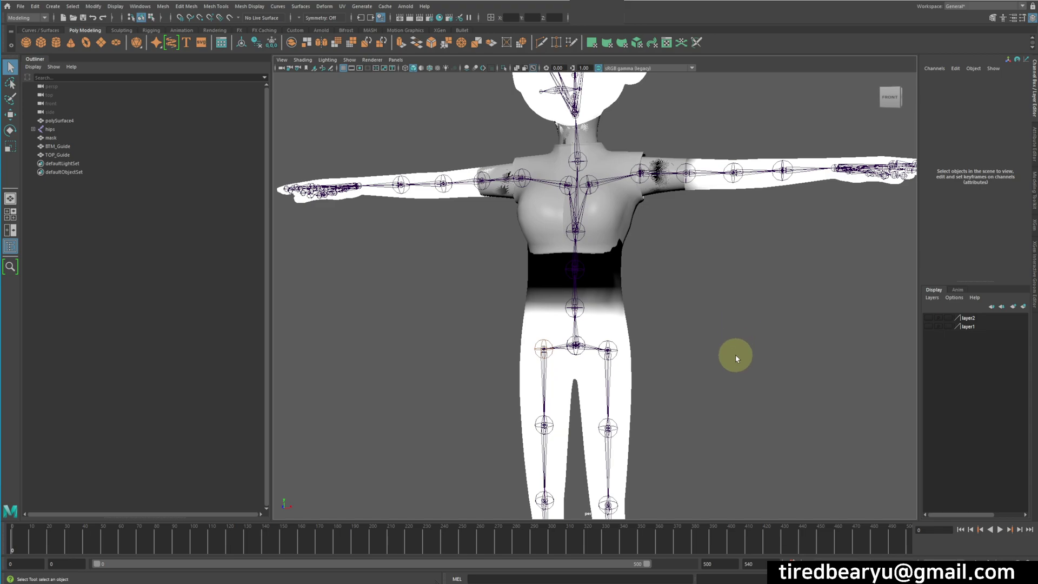
- Isolate the shirt mesh polySurface4 to examine its shape, and restore the full view of the character
alt+drag(747, 348, 804, 384)
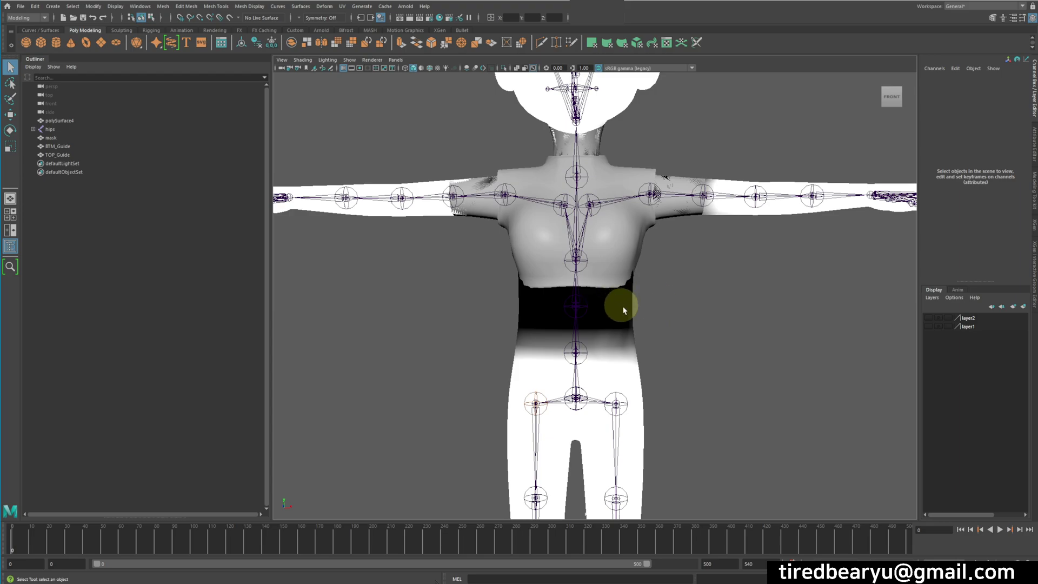
click(645, 234)
key(ctrl+1)
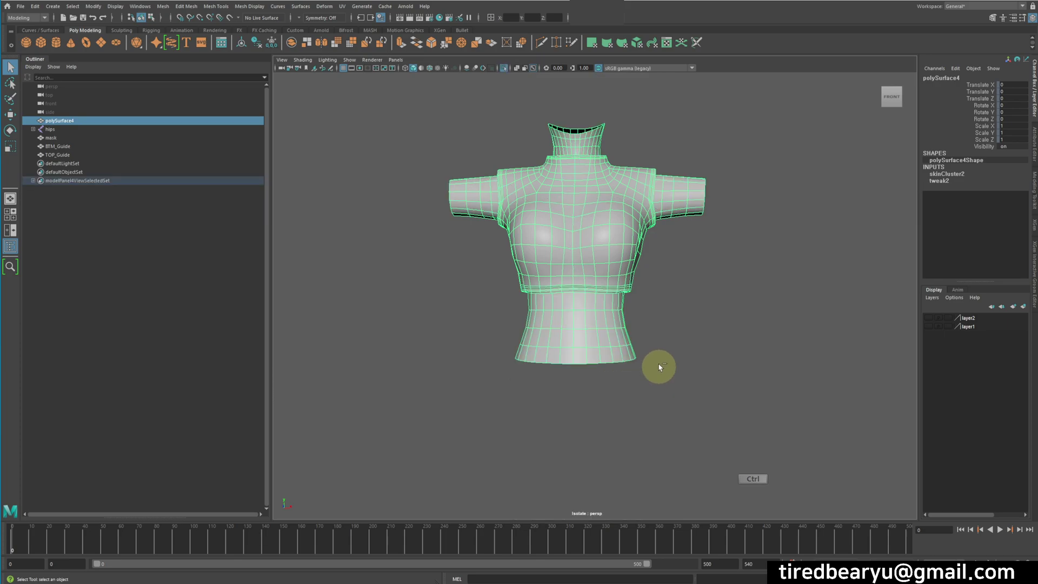
key(ctrl+1)
- Isolate the mask body mesh to examine its black-and-white painted areas, and bring the whole character back into view
click(726, 253)
click(730, 208)
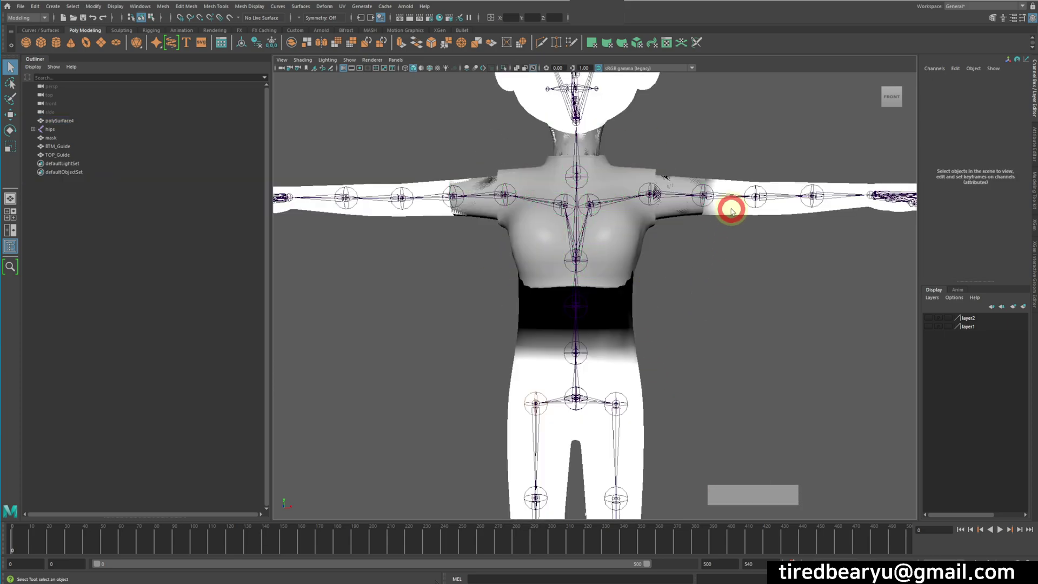
key(ctrl+1)
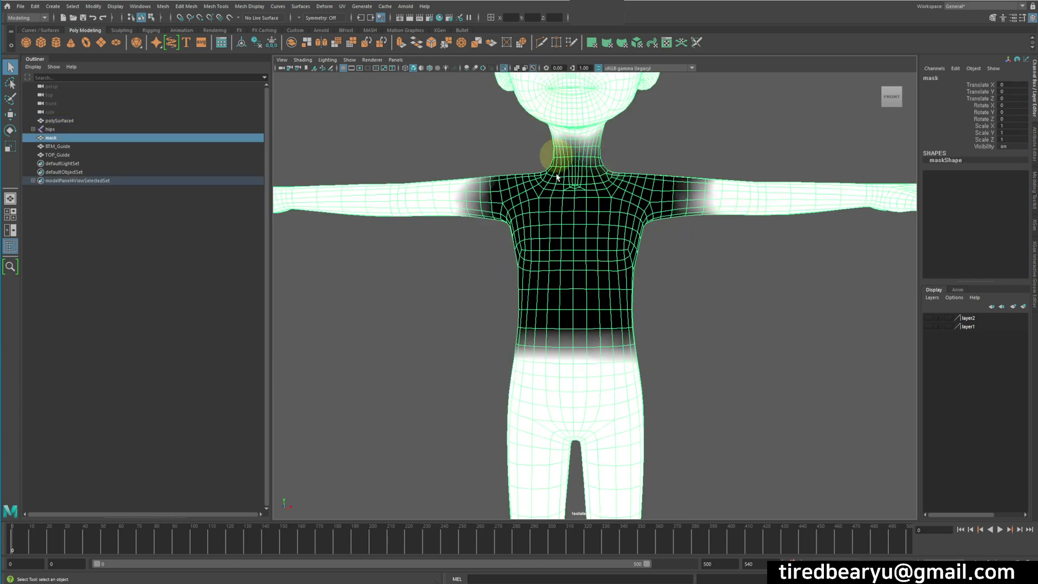
key(ctrl+1)
click(712, 255)
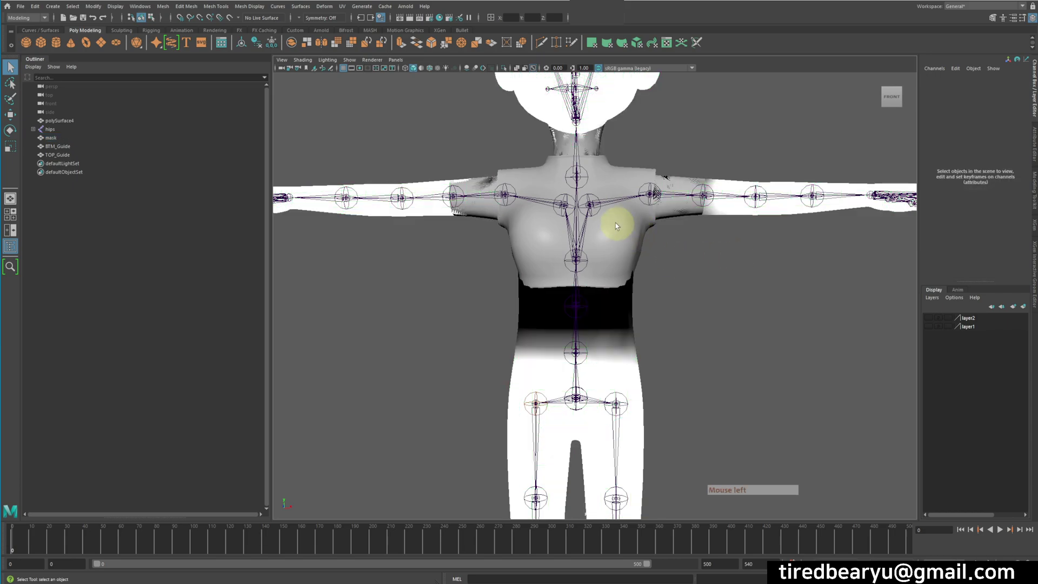
- Try rotating the upperArm_L joint twice to test how the shirt's sleeve deforms, undoing each rotation
click(674, 197)
key(e)
mouse_move(681, 262)
mouse_down()
mouse_move(624, 274)
mouse_move(702, 239)
mouse_move(686, 259)
mouse_up()
key(ctrl+z)
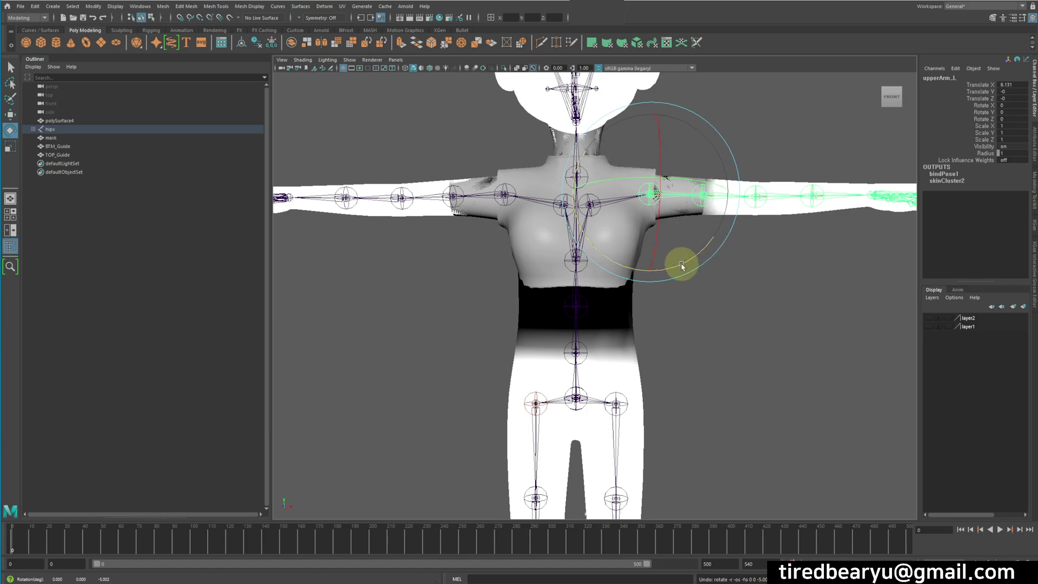
mouse_move(676, 262)
mouse_down()
mouse_move(561, 273)
mouse_move(610, 279)
mouse_move(660, 259)
mouse_up()
key(ctrl+z)
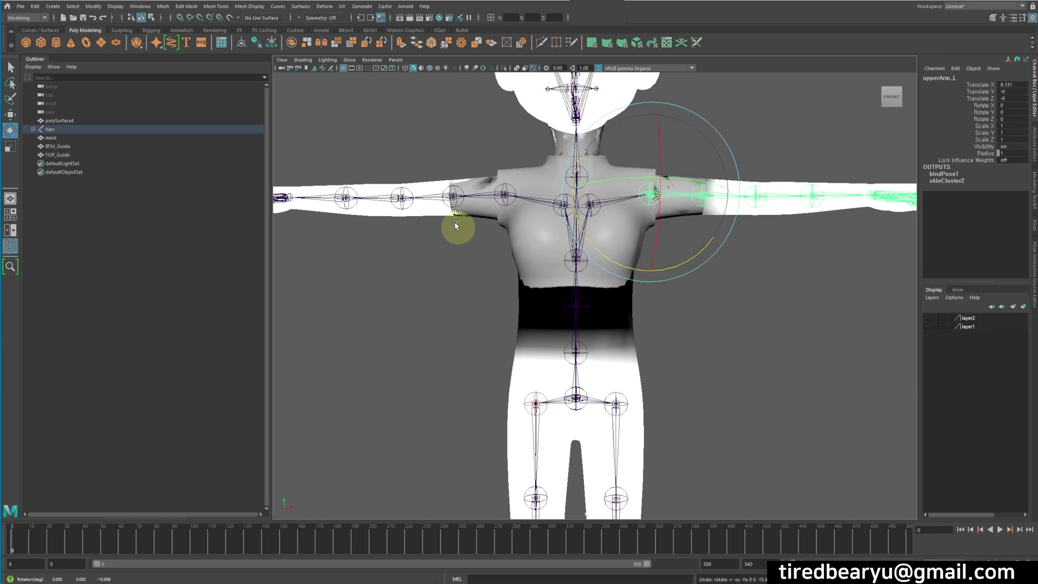
- Try rotating the upperArm_R joint to test the other sleeve's deformation, undo it and clear the selection
click(503, 196)
drag(533, 269, 568, 204)
key(ctrl+z)
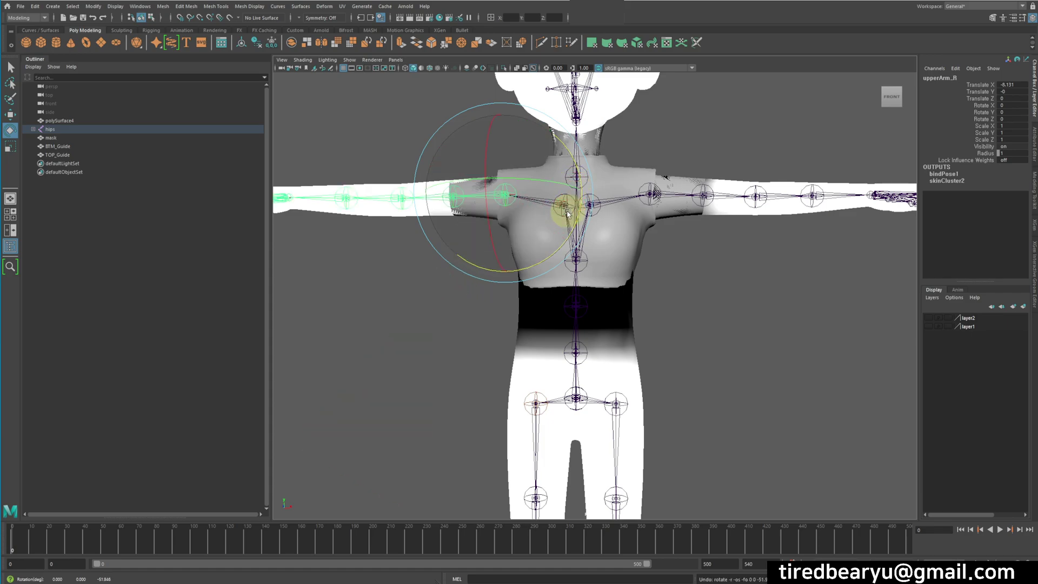
click(351, 346)
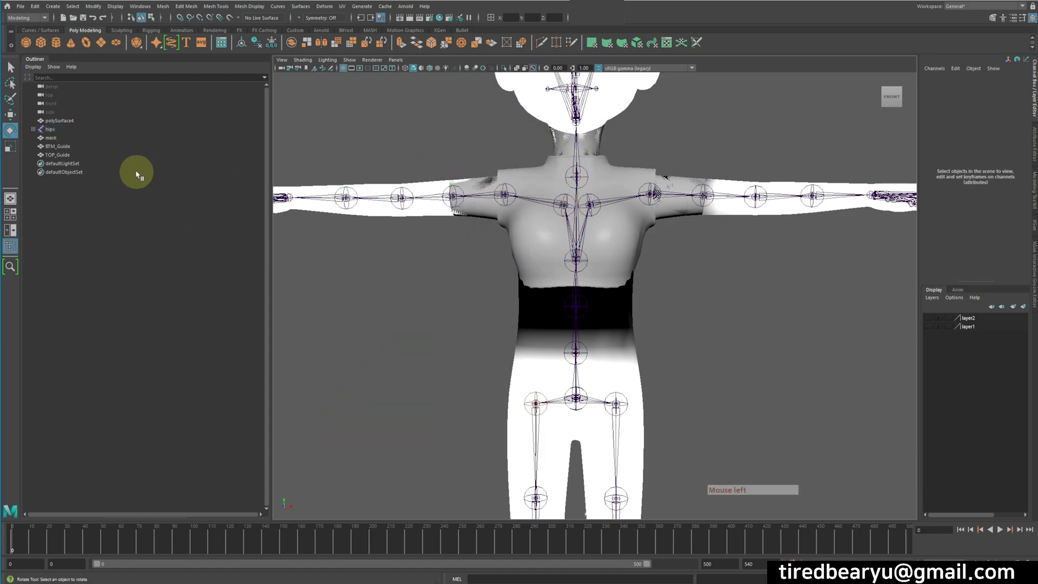
- Export the polySurface4 mesh, the hips joint hierarchy and the mask mesh together as an FBX selection named cloth3.fbx
ctrl+click(82, 120)
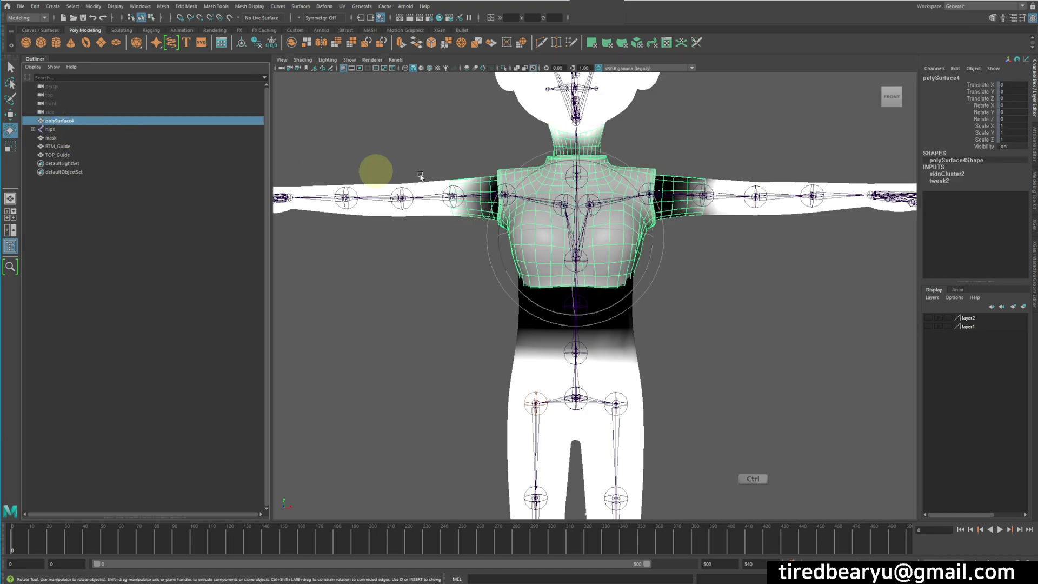
ctrl+click(68, 130)
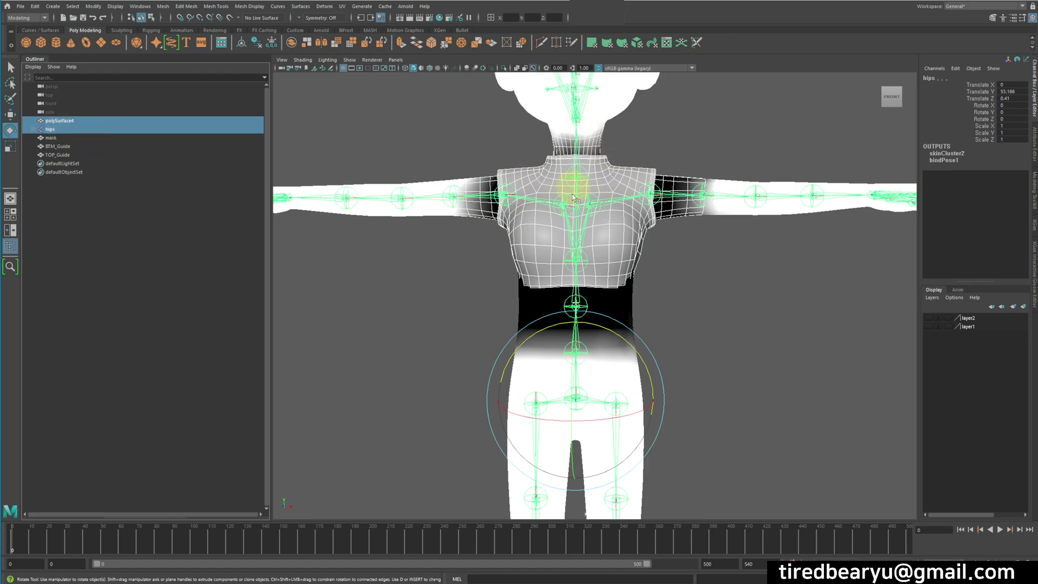
ctrl+click(49, 138)
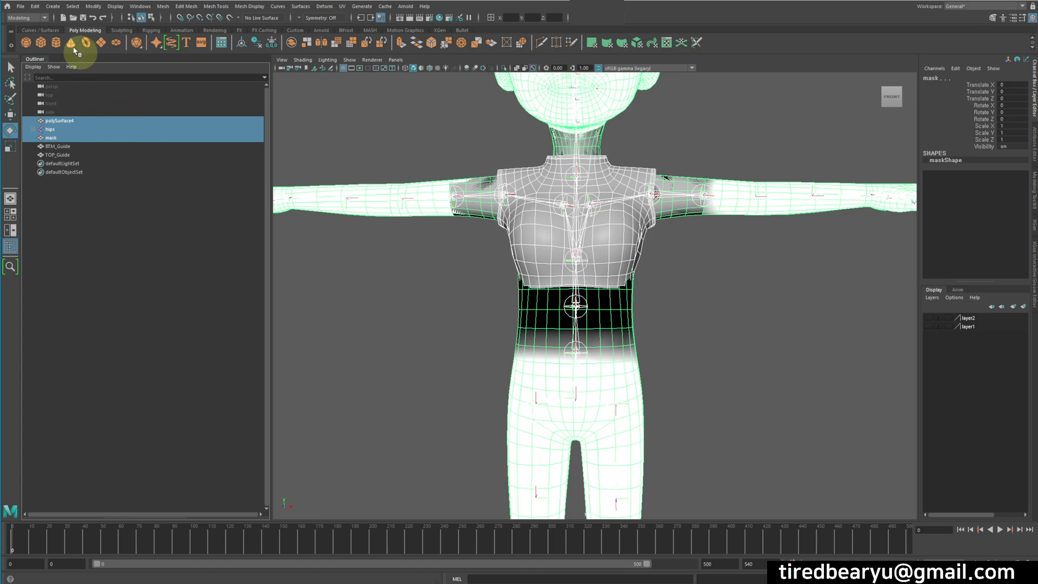
click(20, 6)
mouse_move(96, 151)
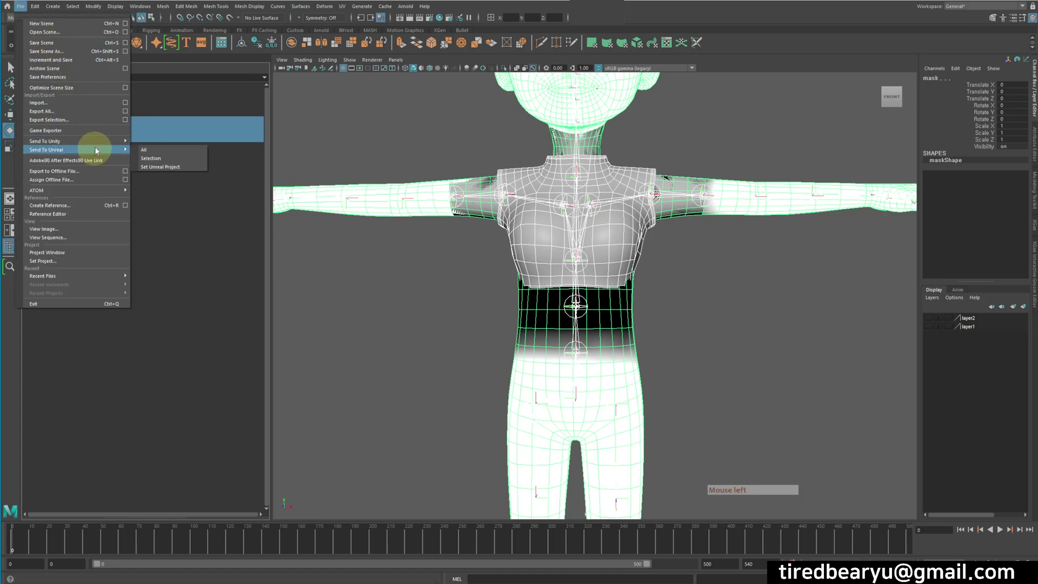
click(75, 121)
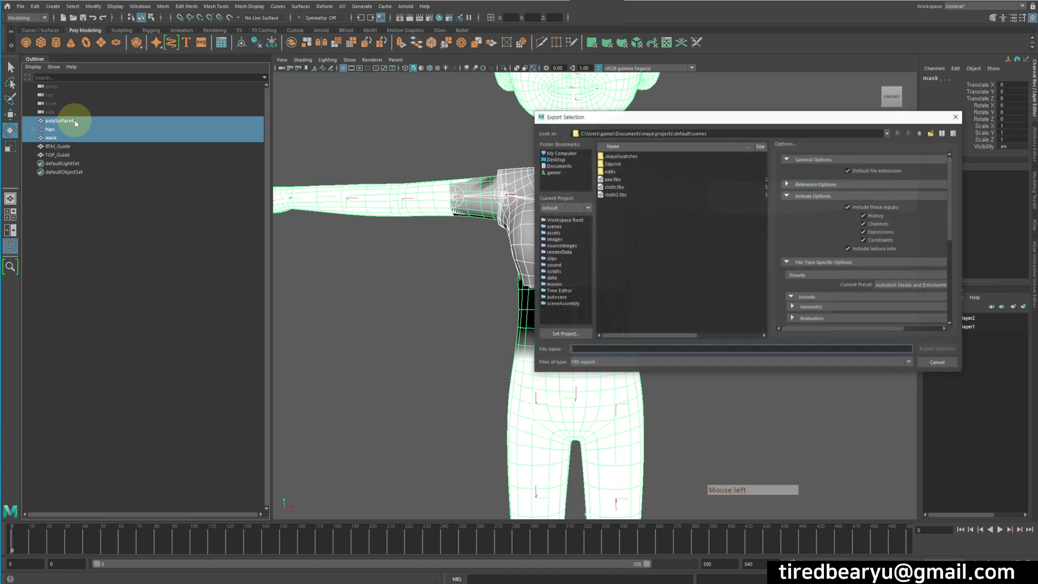
click(615, 194)
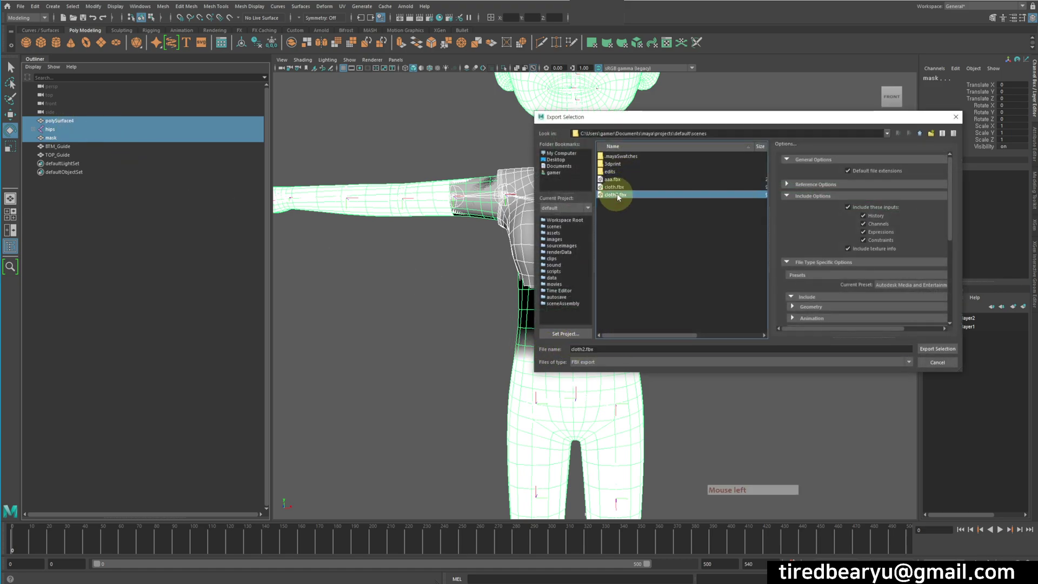
click(585, 350)
key(Delete)
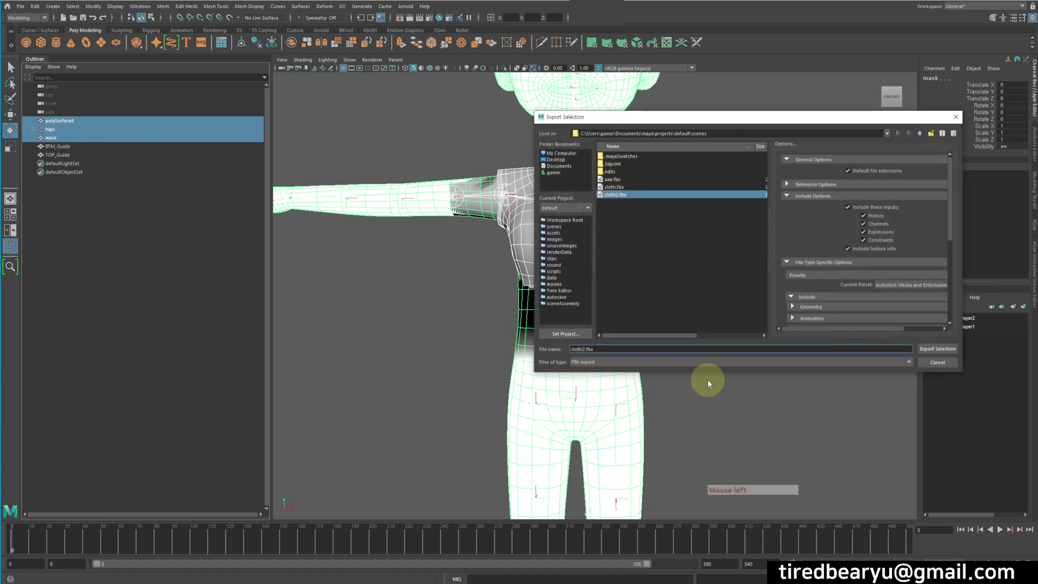
text(3)
key(Return)
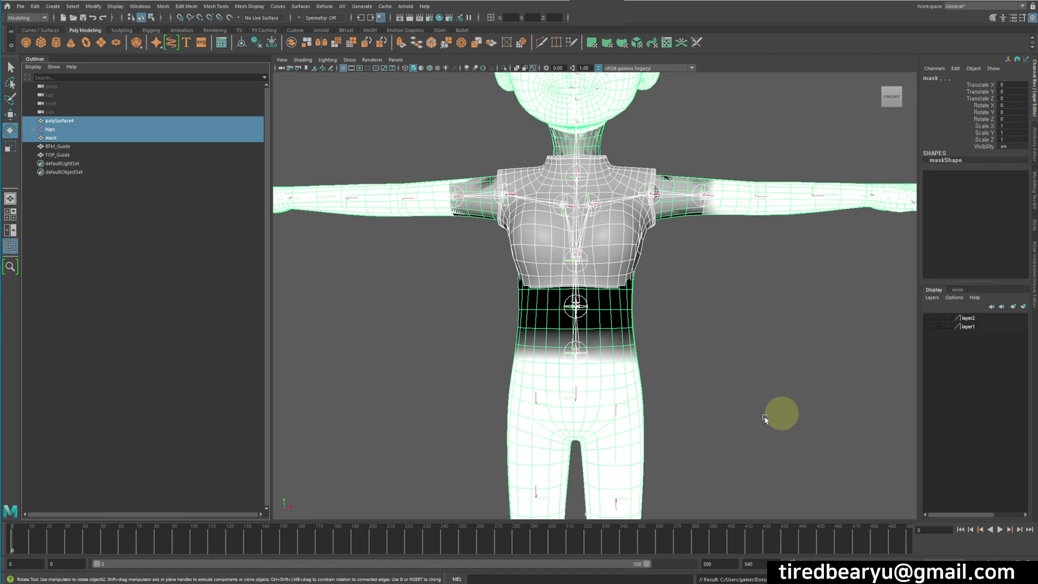
- Switch to Unity and look up the Playground.unity scene file in the zepeto-studio-unity-master project's Assets folder
click(613, 578)
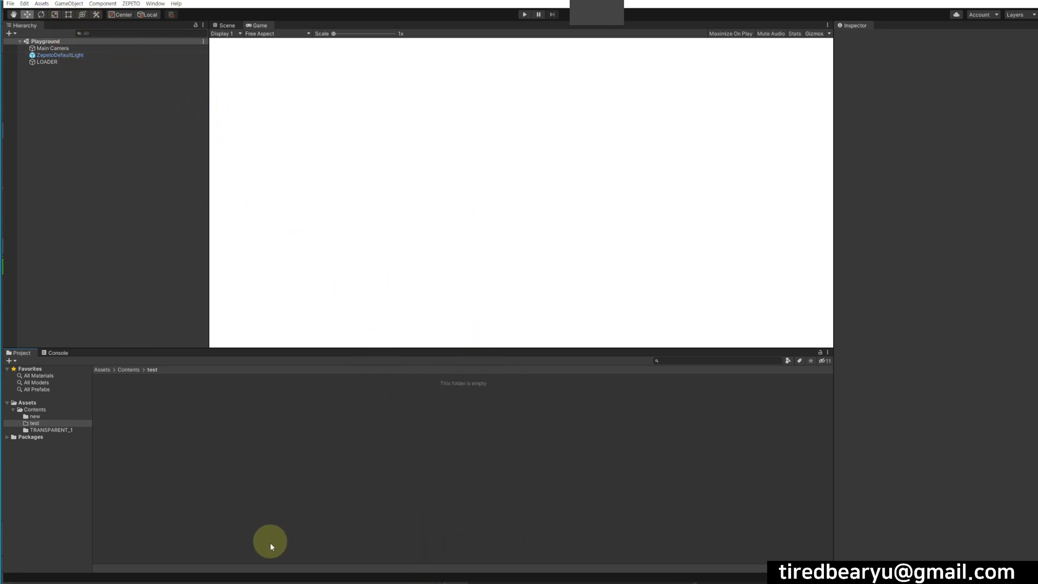
click(228, 580)
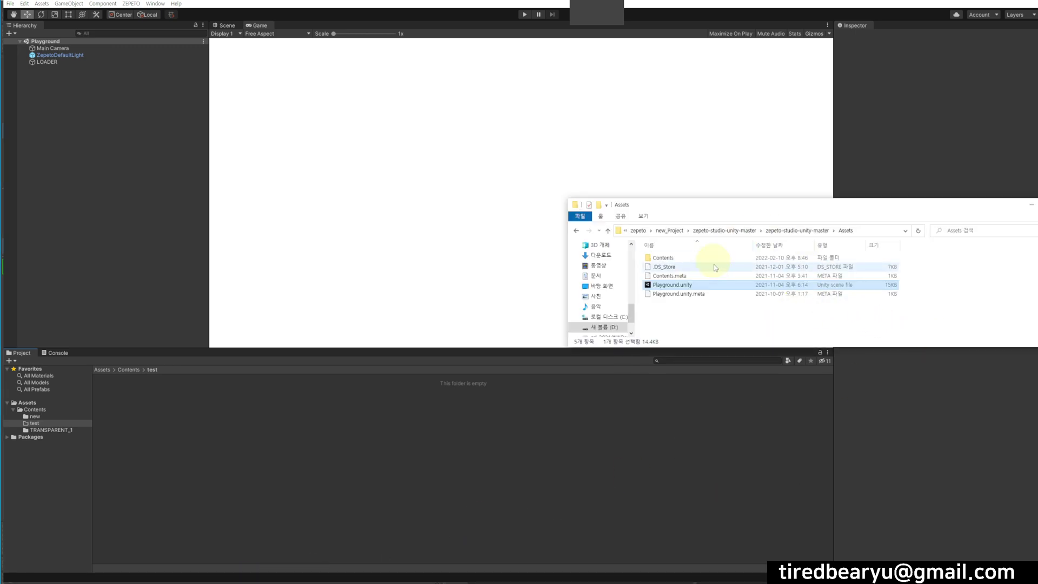
drag(761, 211, 743, 135)
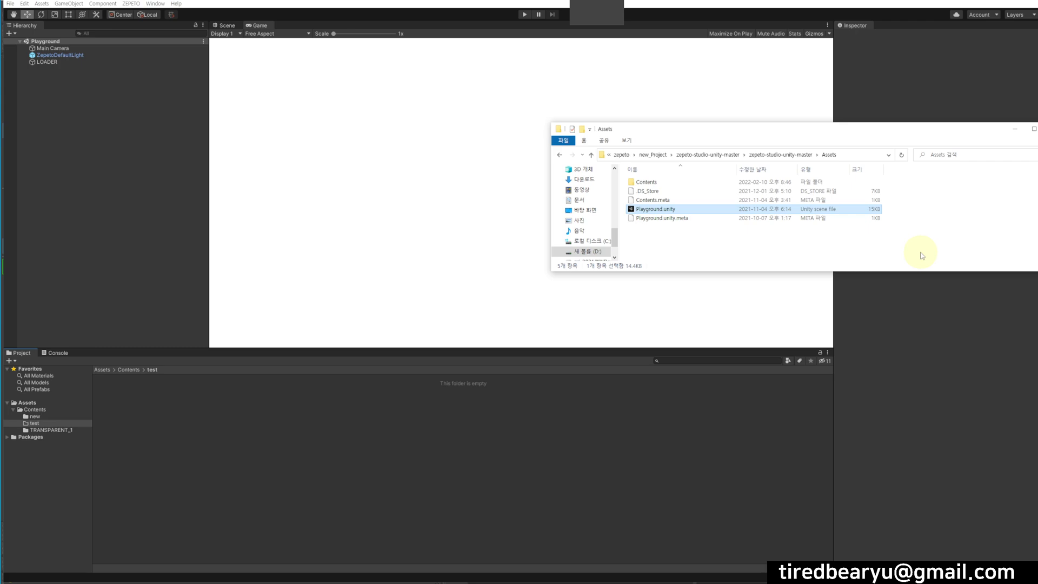
click(773, 155)
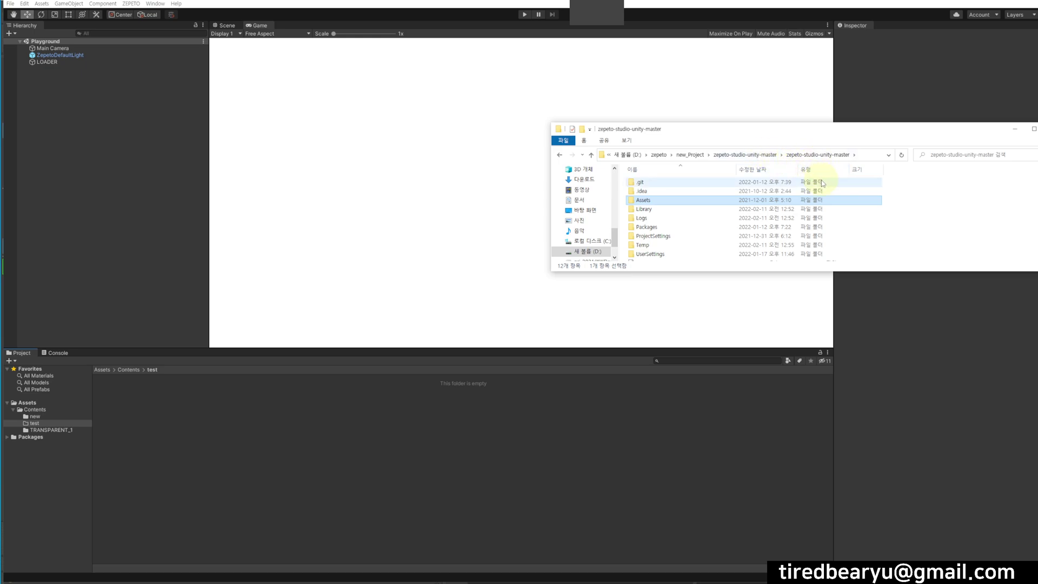
double_click(663, 201)
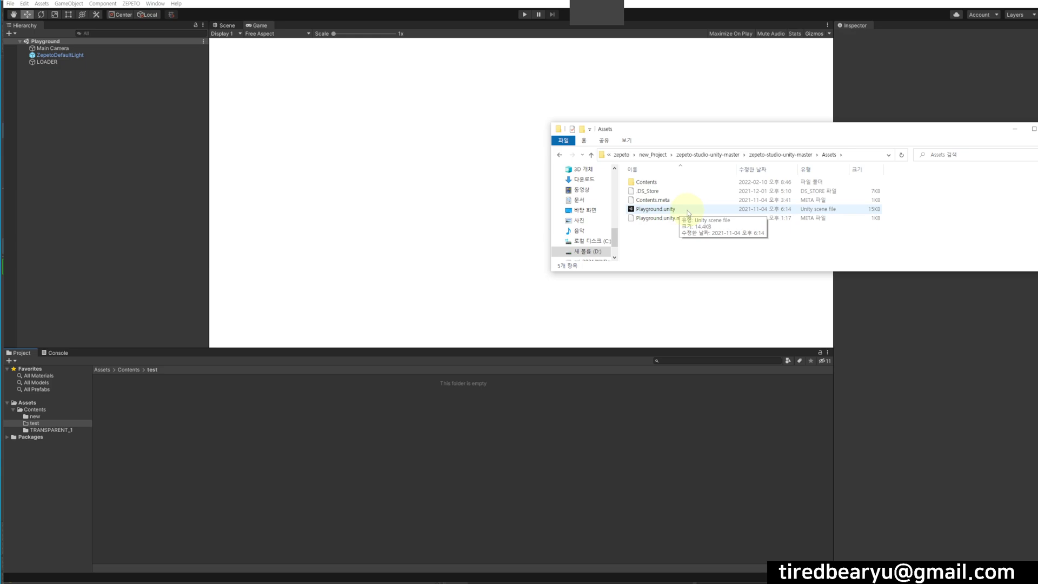
drag(688, 213, 324, 429)
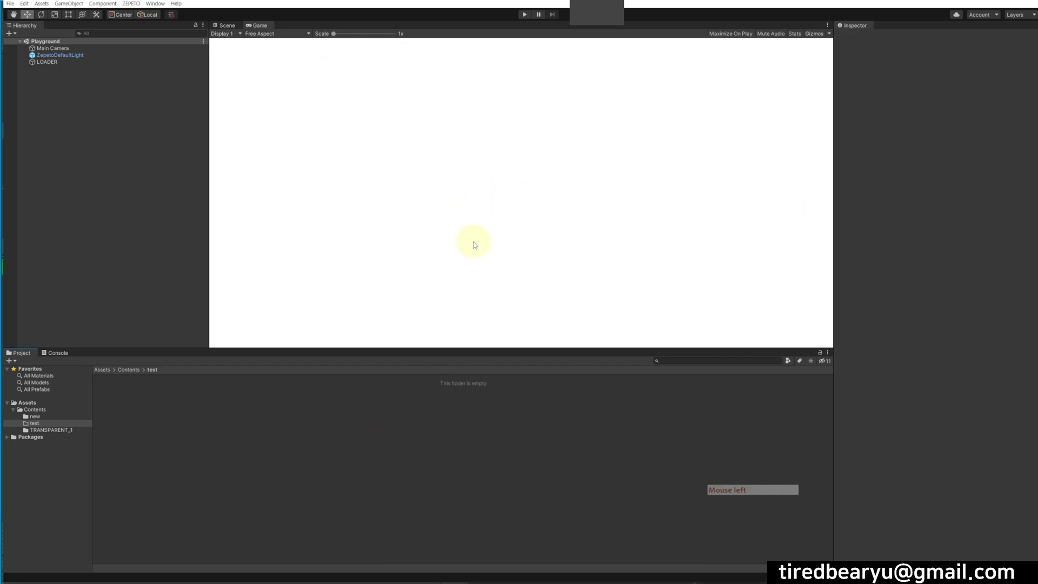
- Examine the LOADER object's component settings and the Zepeto Studio export and conversion options for the test folder
click(46, 62)
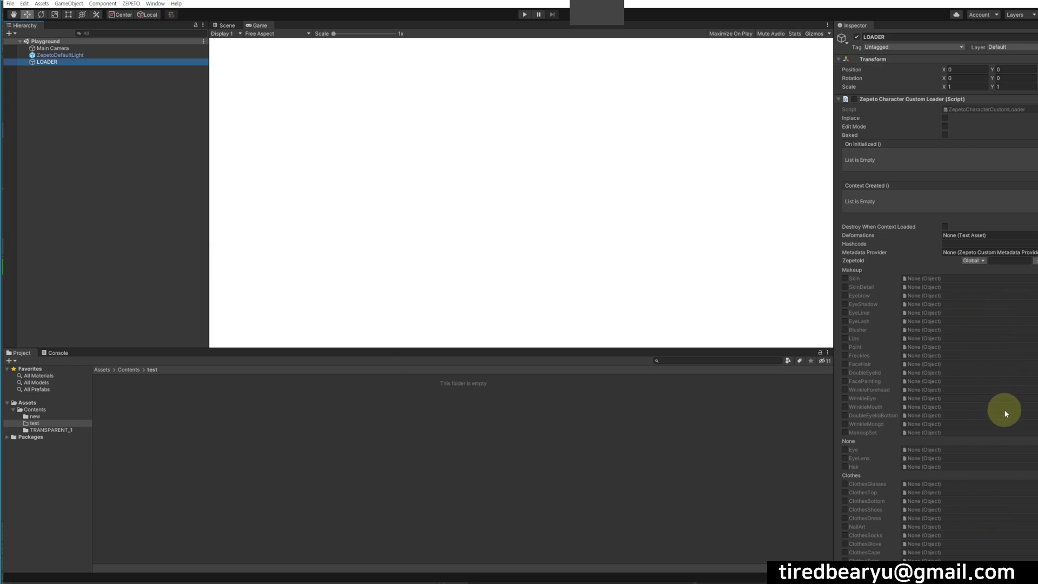
click(303, 422)
right_click(206, 423)
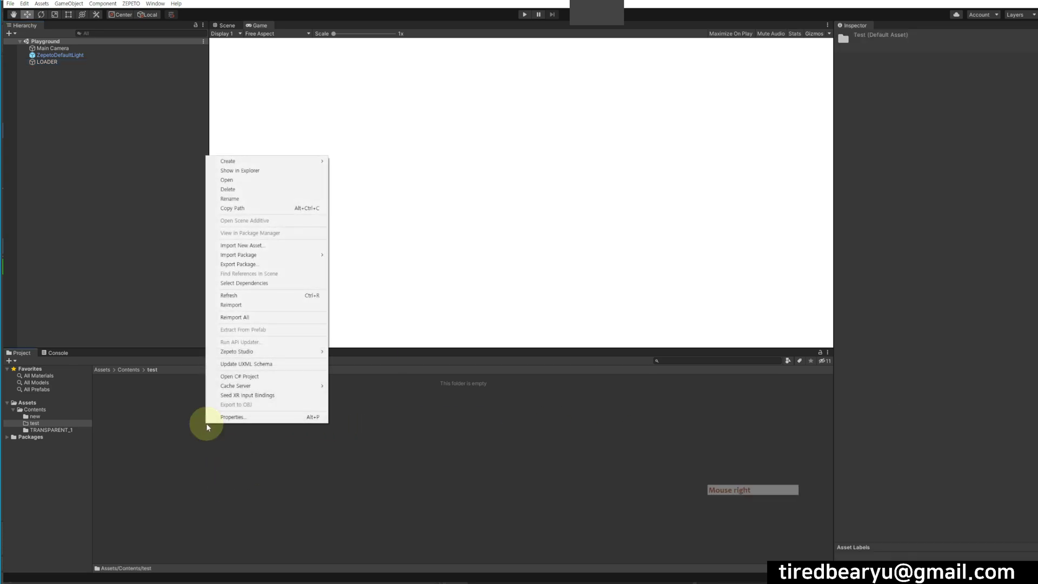
mouse_move(238, 356)
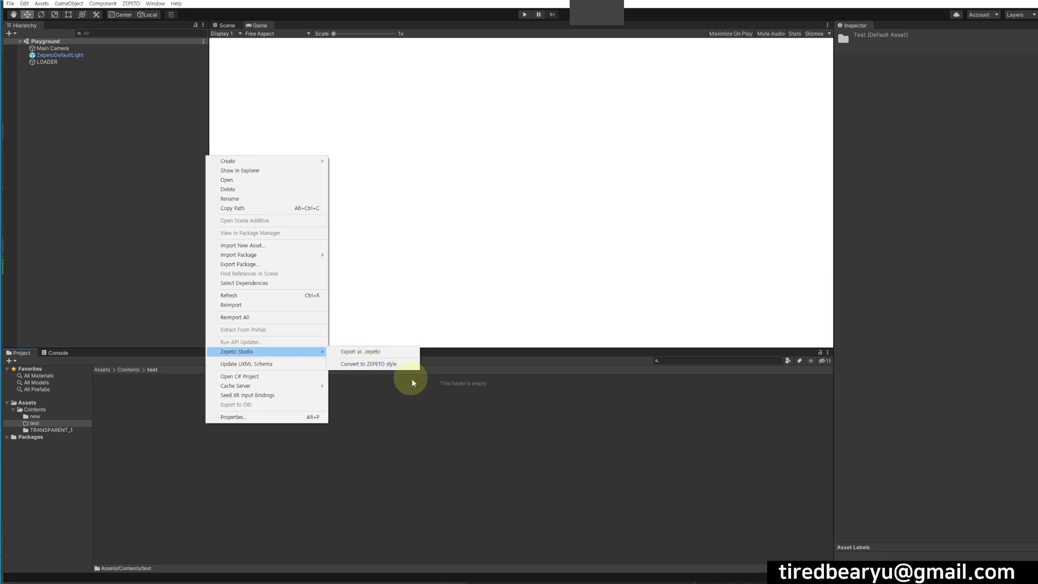
click(415, 354)
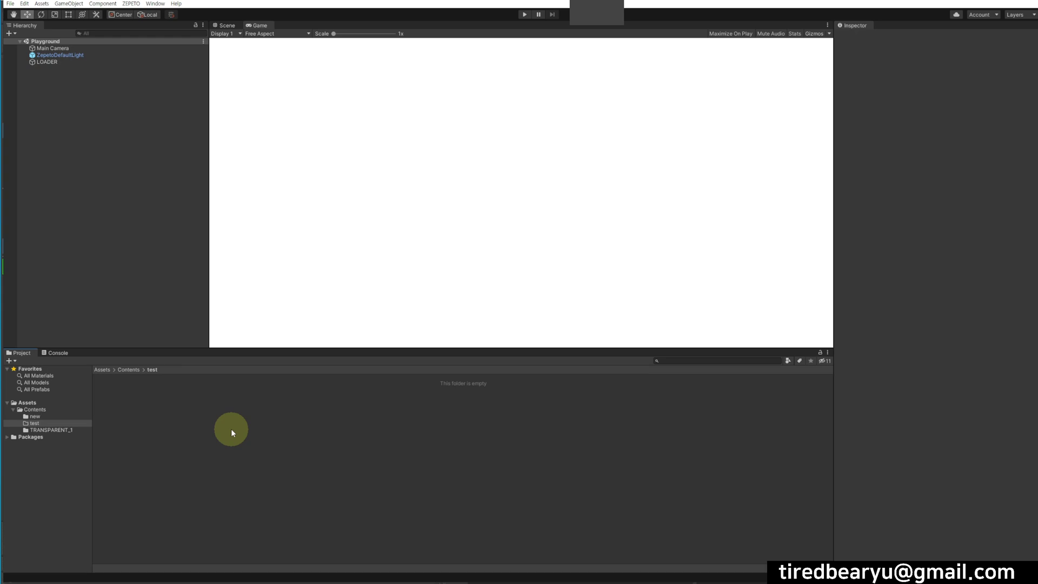
- Start importing a new asset into the test folder and go to the Documents folder
right_click(180, 406)
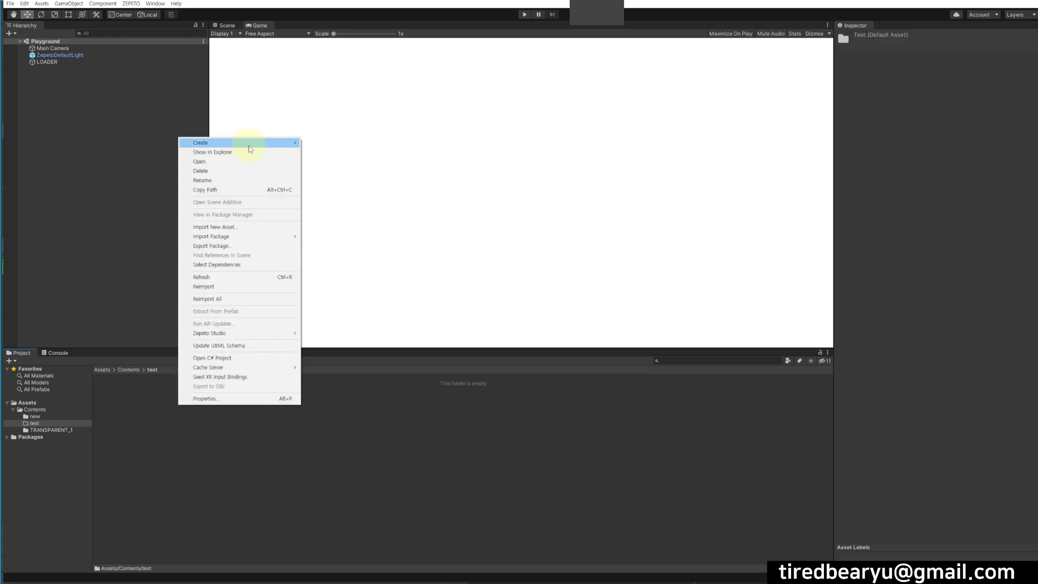
mouse_move(251, 145)
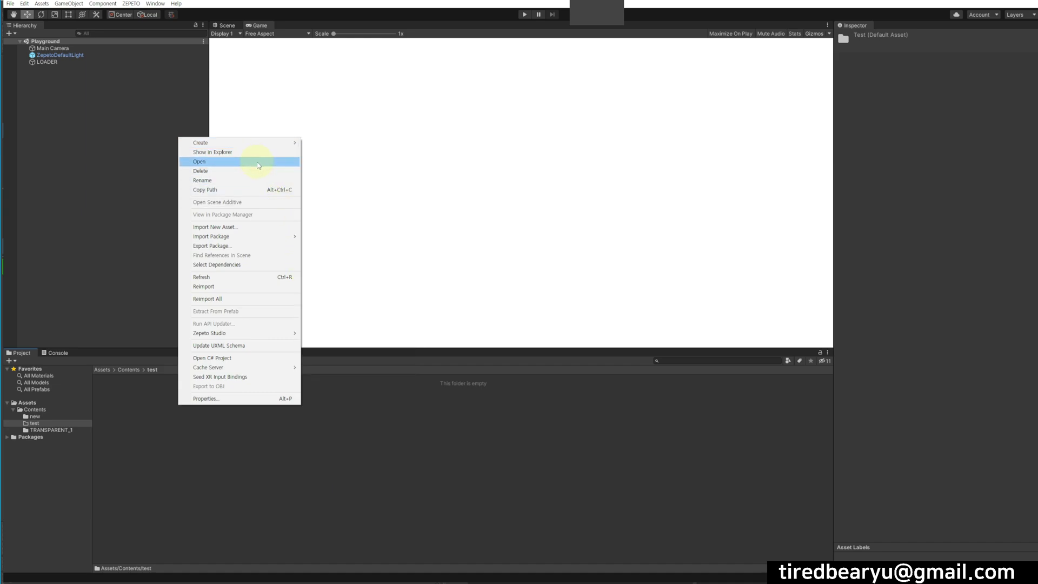
mouse_move(233, 237)
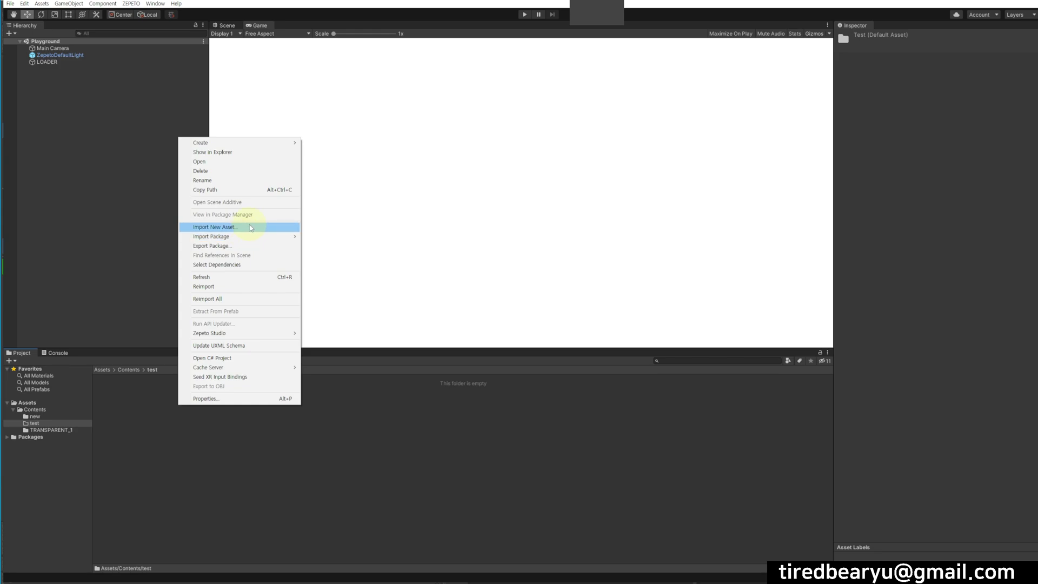
click(251, 228)
drag(677, 143, 580, 127)
scroll(430, 227, up, 4)
scroll(430, 227, up, 1)
click(414, 194)
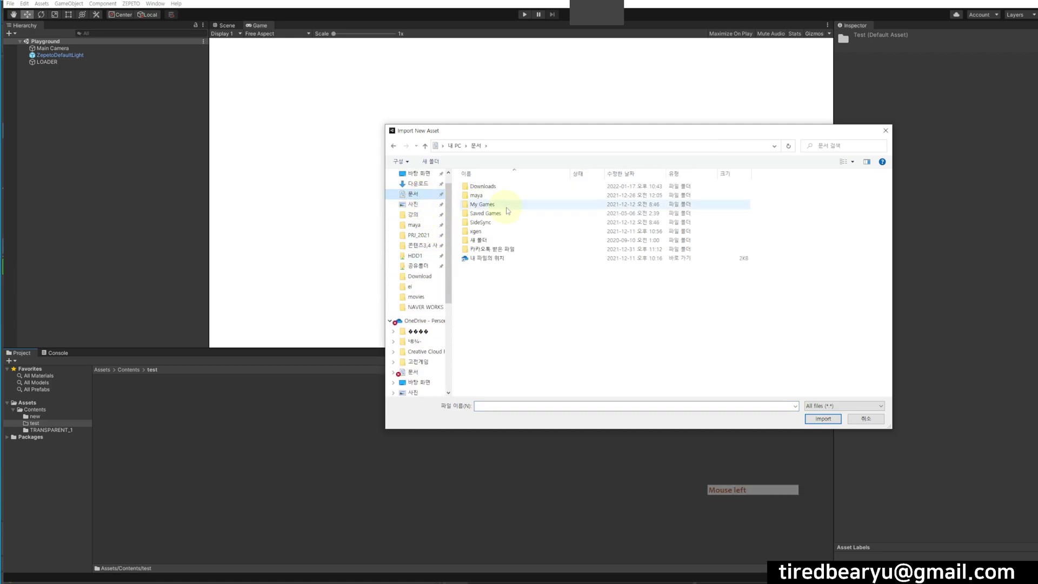
- Import cloth3.fbx from the maya/projects/default/scenes folder into the test folder
double_click(477, 196)
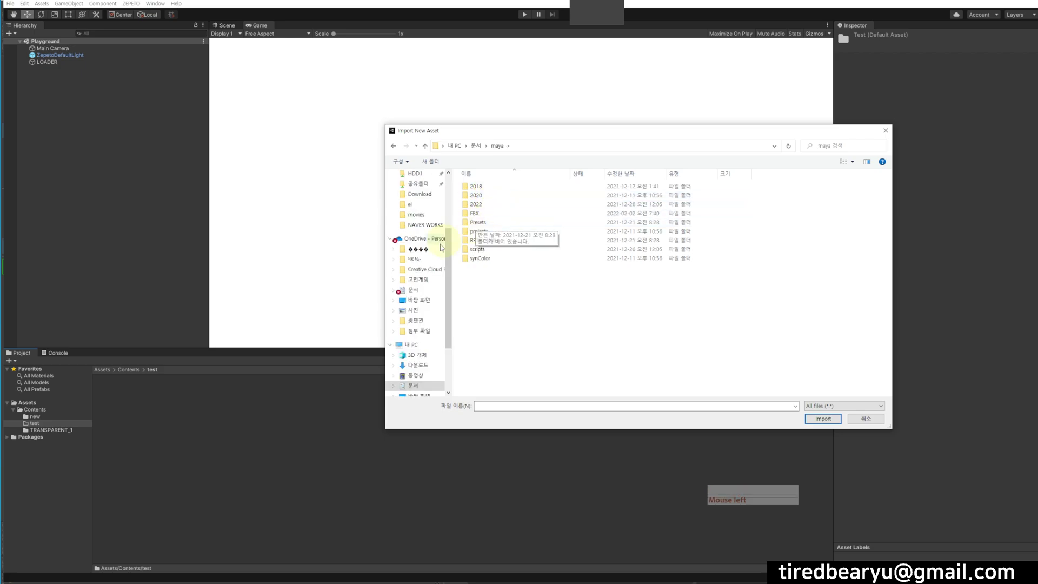
double_click(497, 233)
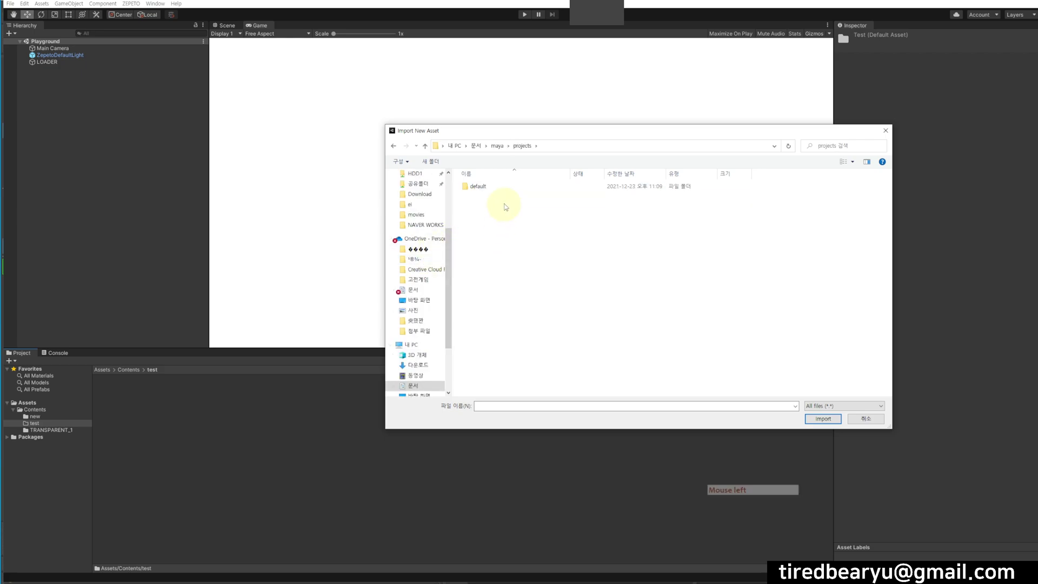
double_click(494, 186)
double_click(492, 270)
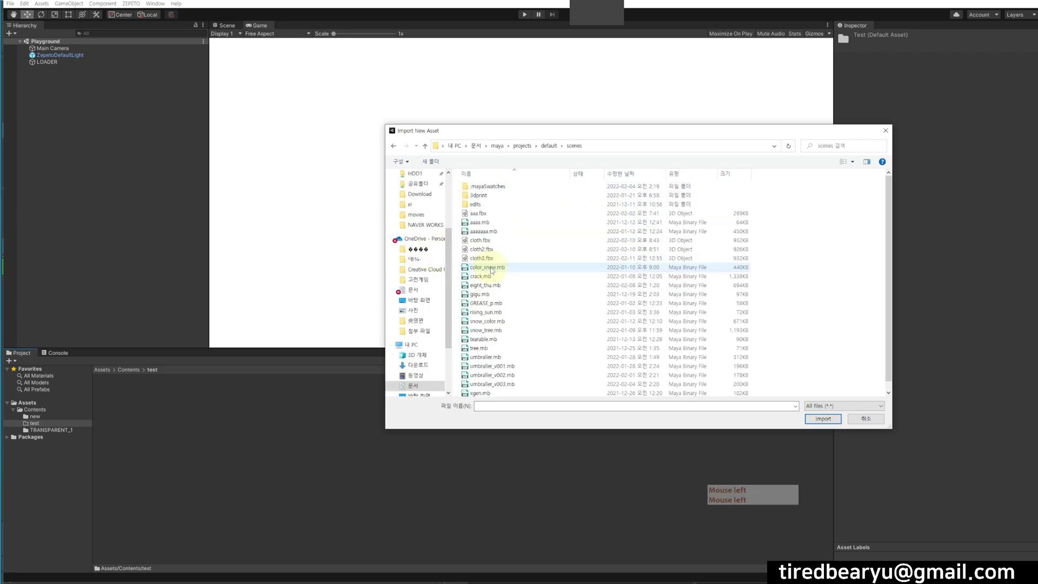
click(483, 258)
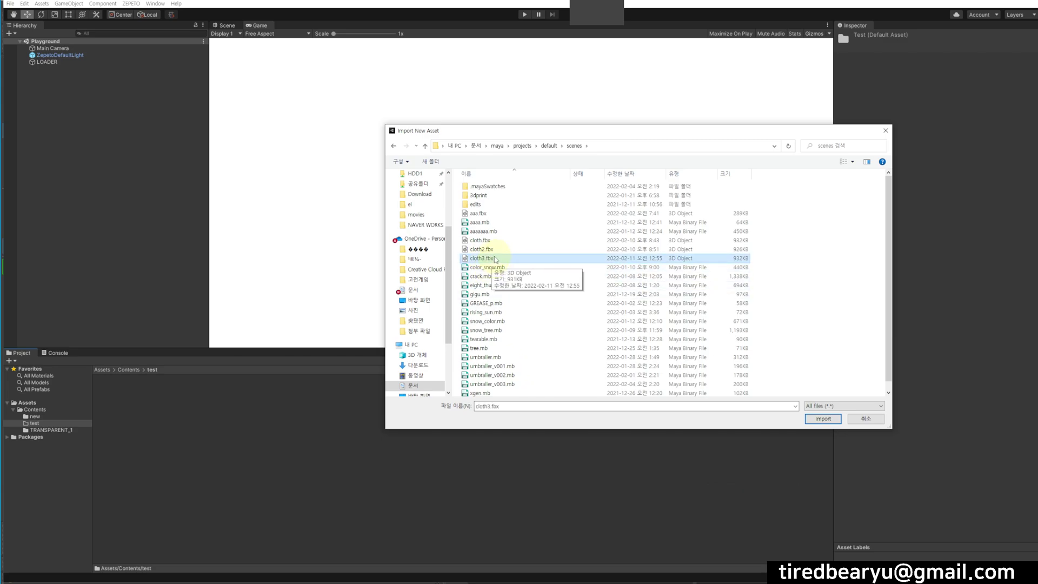
double_click(494, 259)
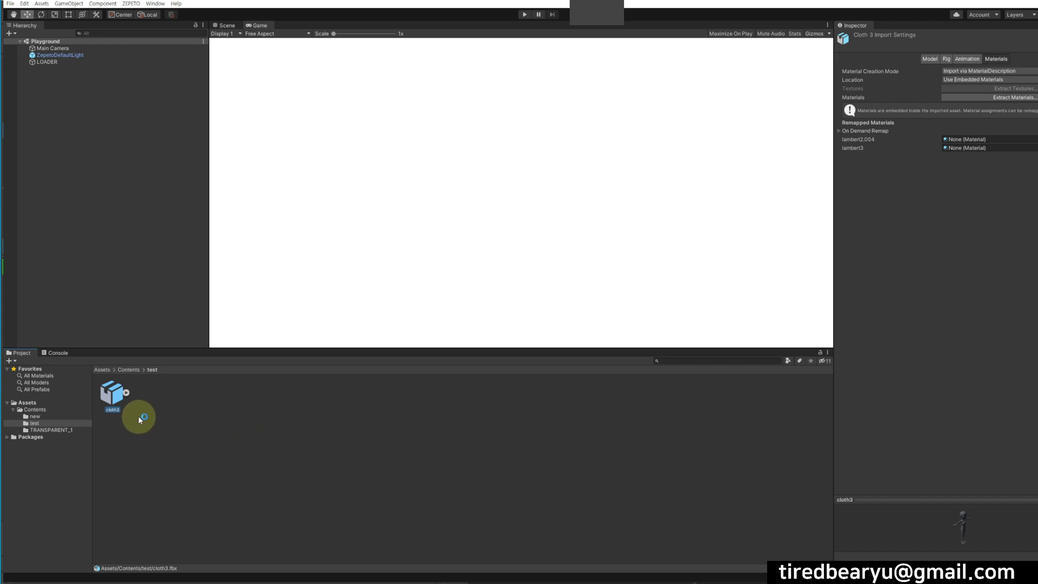
click(172, 422)
- Convert the imported cloth3 model to ZEPETO style to generate a prefab in the test folder
click(111, 394)
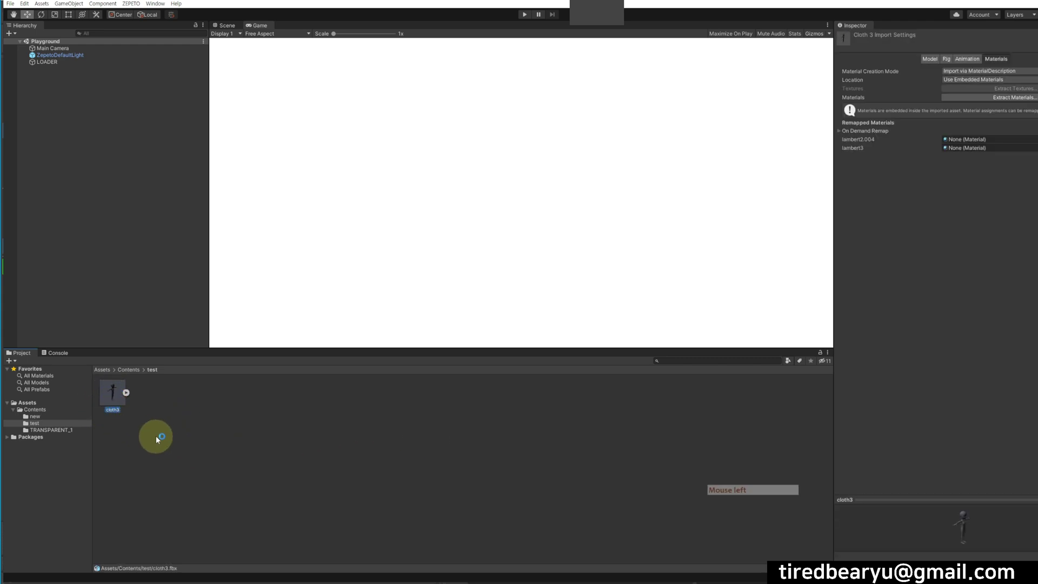
right_click(116, 399)
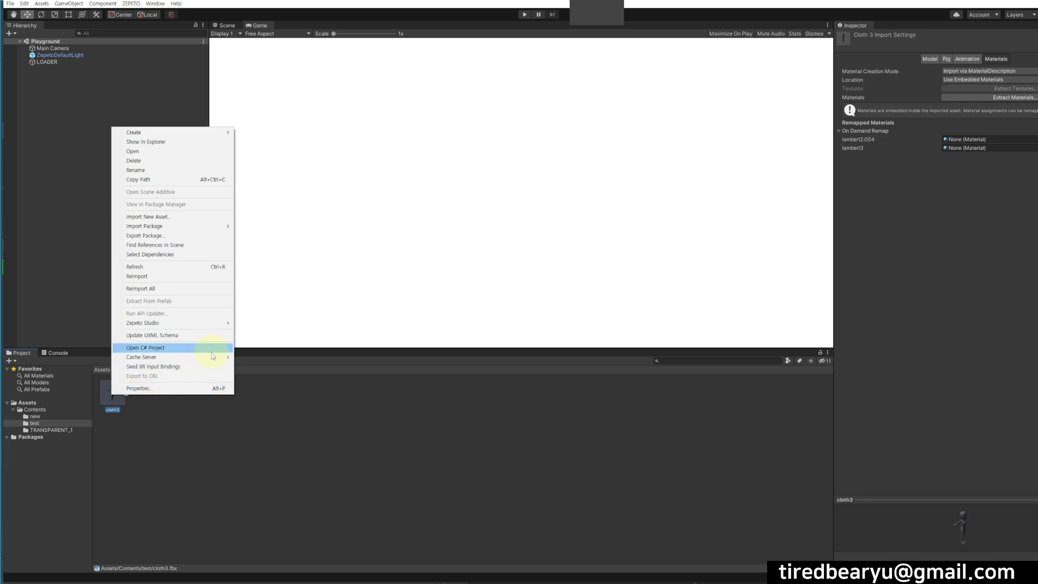
mouse_move(210, 324)
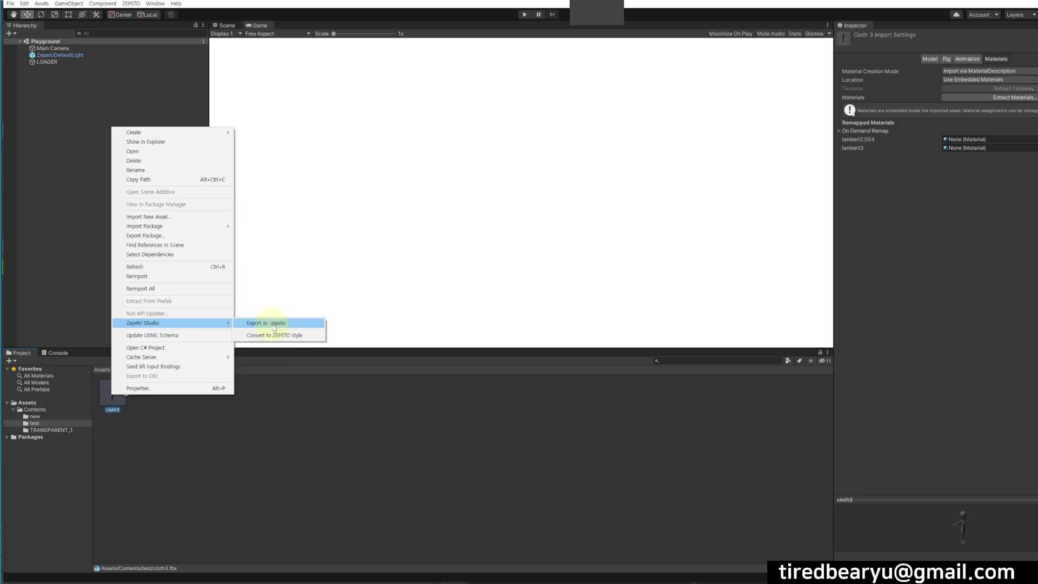
click(268, 336)
click(202, 450)
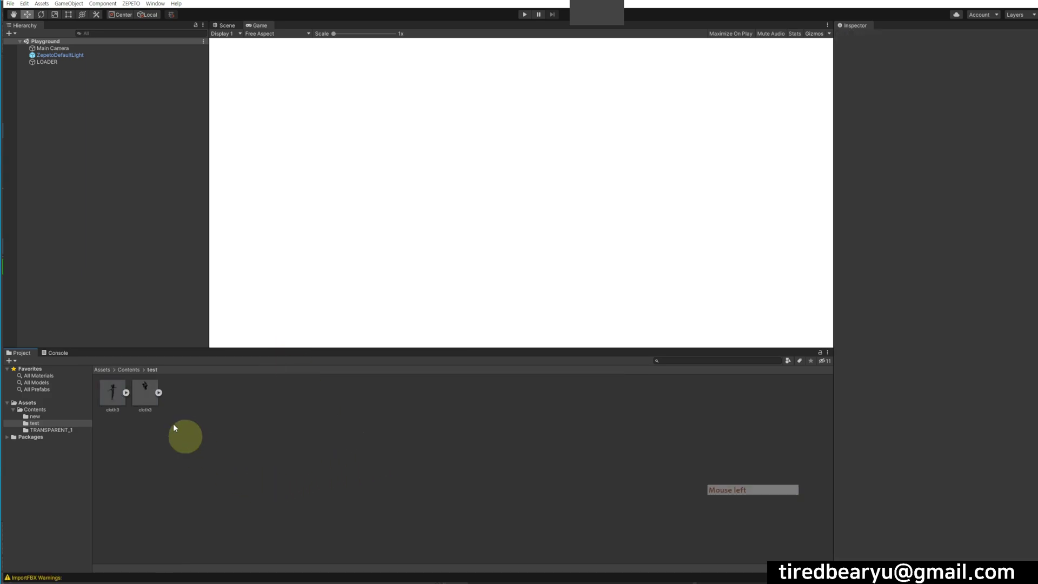
- Examine the sub-assets inside the converted cloth3 prefab and its Zepeto Studio export options
right_click(145, 390)
click(162, 413)
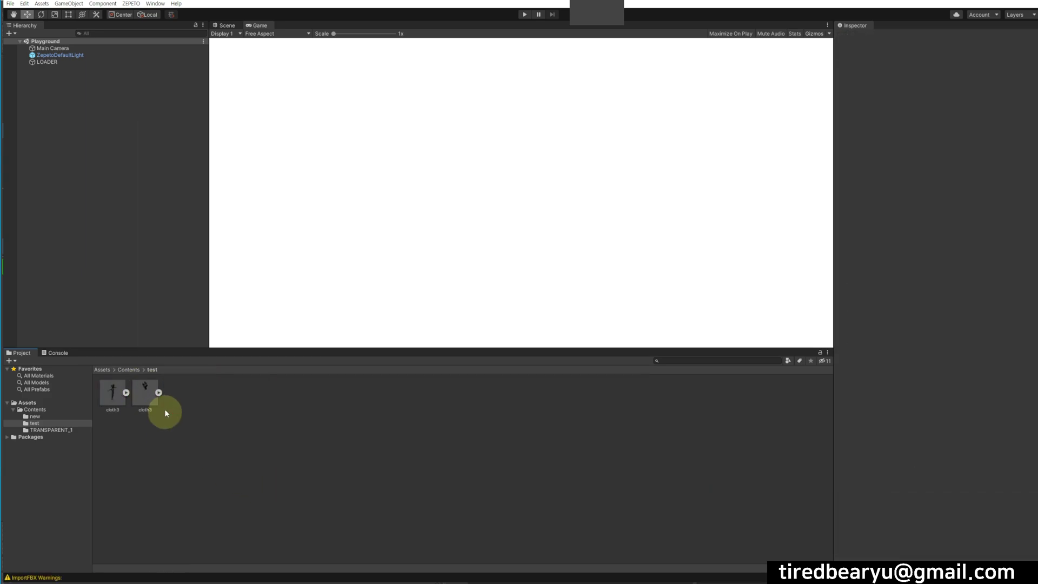
click(158, 393)
right_click(156, 398)
click(156, 397)
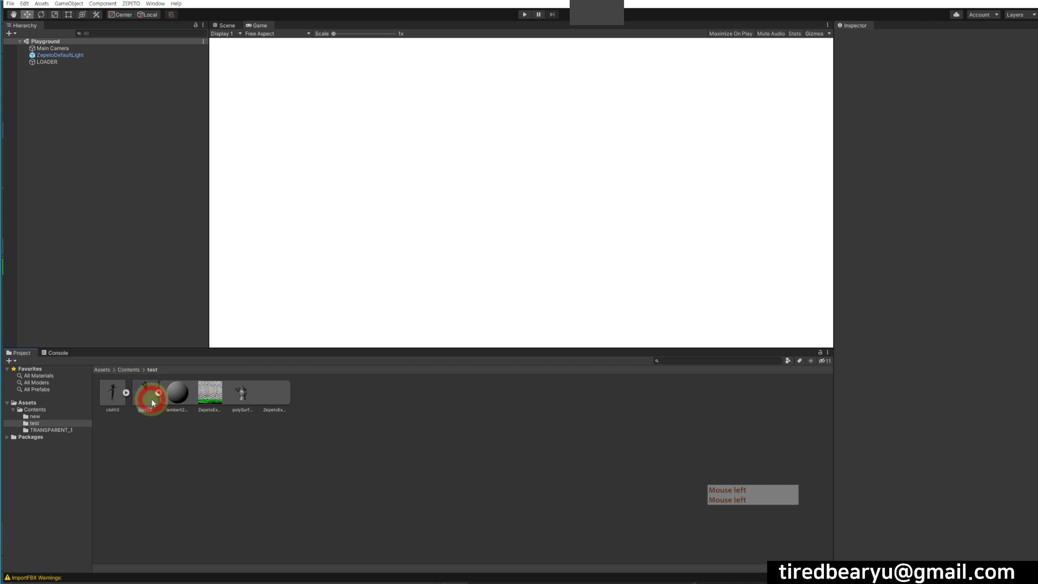
click(158, 394)
right_click(158, 398)
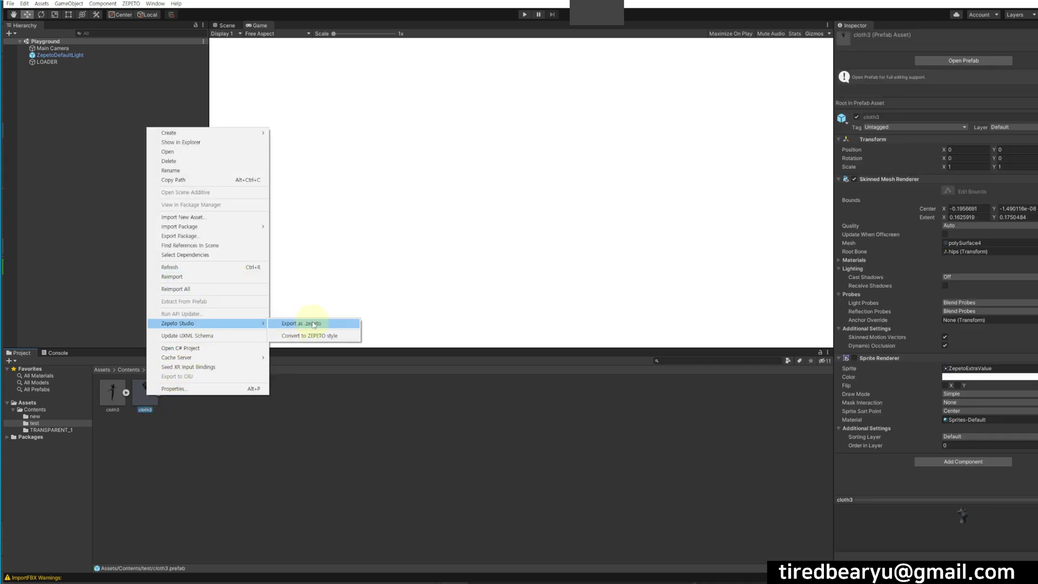
click(292, 381)
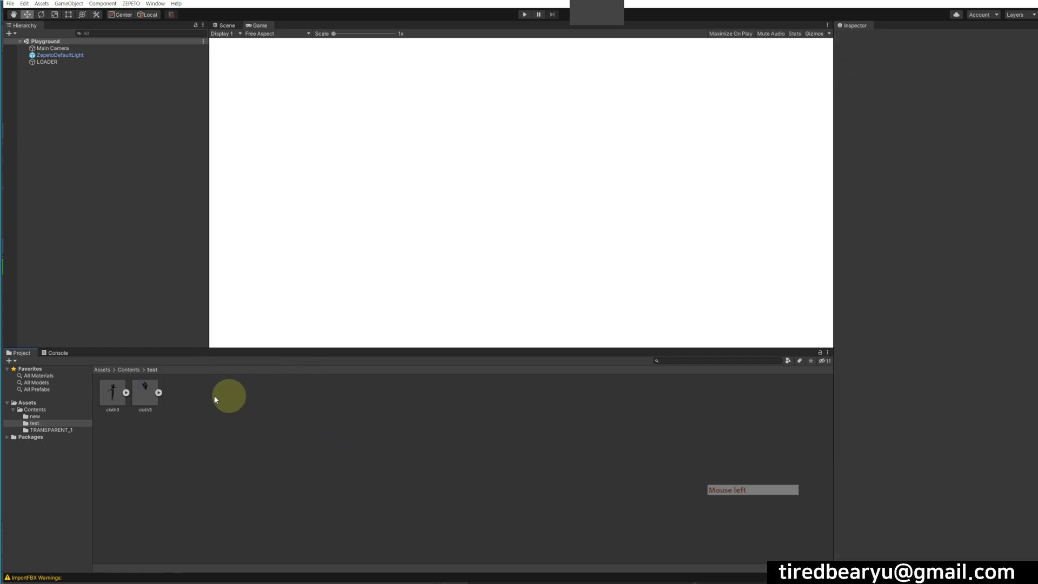
- Enlarge the cloth3 prefab's preview and inspect the shirt from several angles
click(145, 398)
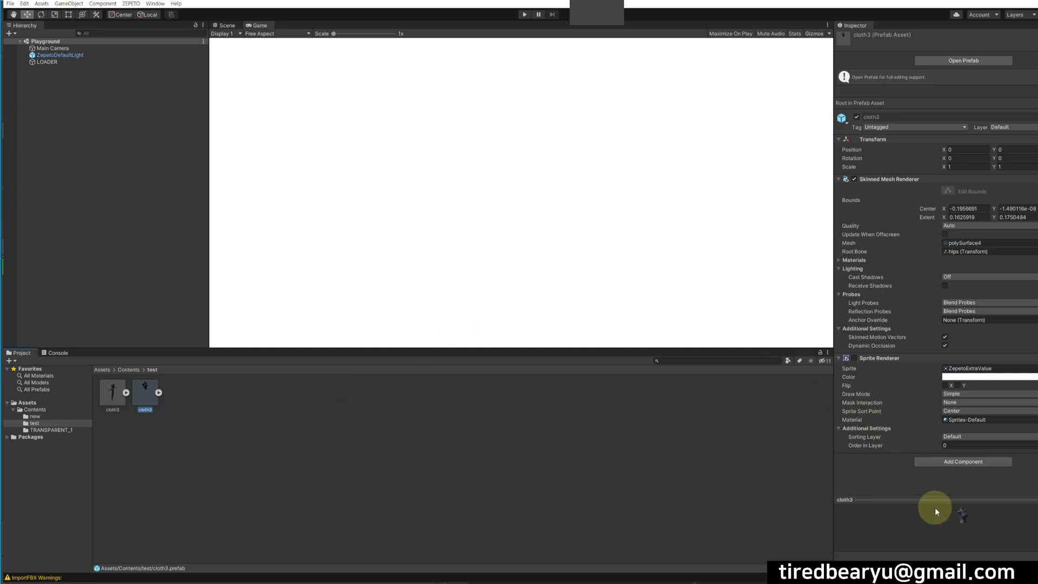
drag(946, 499, 965, 239)
drag(1021, 371, 923, 355)
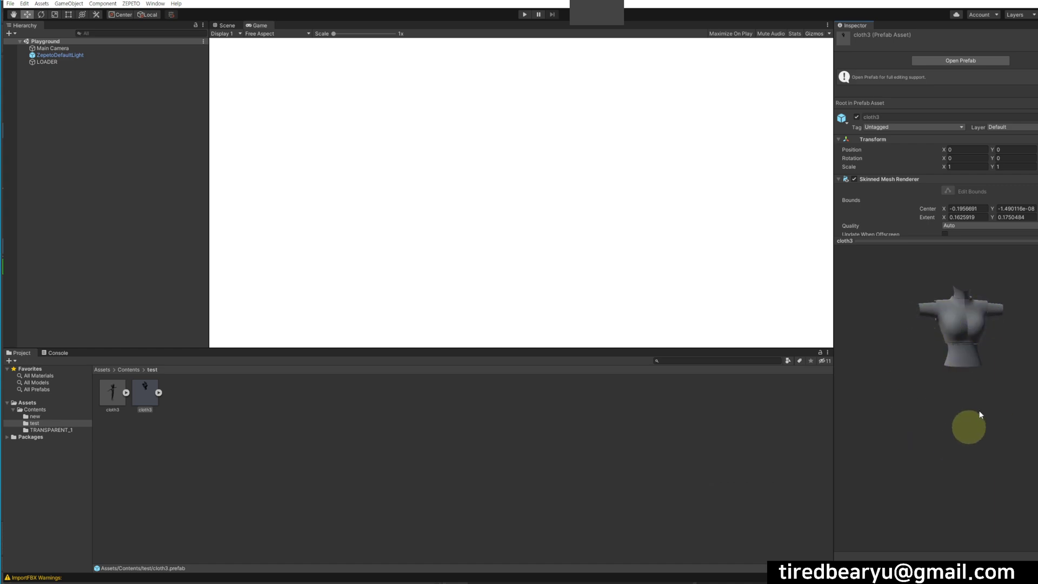
drag(971, 410, 996, 422)
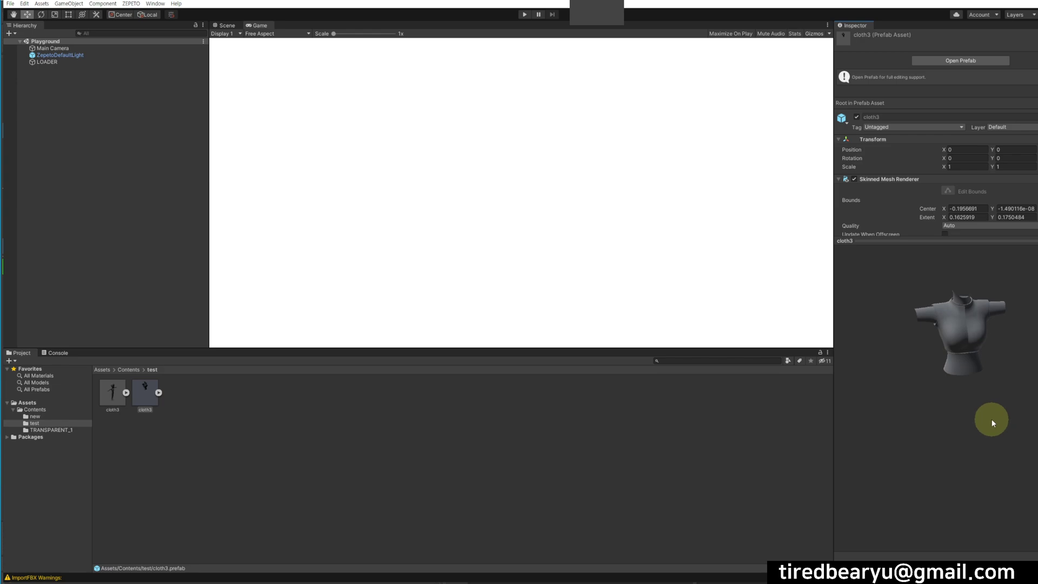
- Enable the LOADER object's ClothesTop slot and assign the cloth3 prefab to it
click(48, 62)
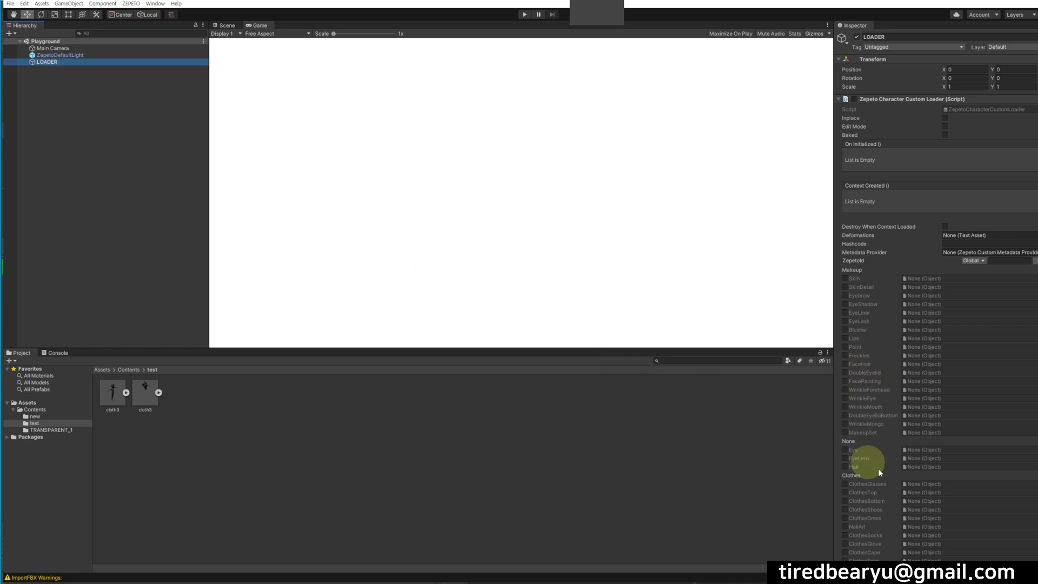
scroll(959, 401, down, 5)
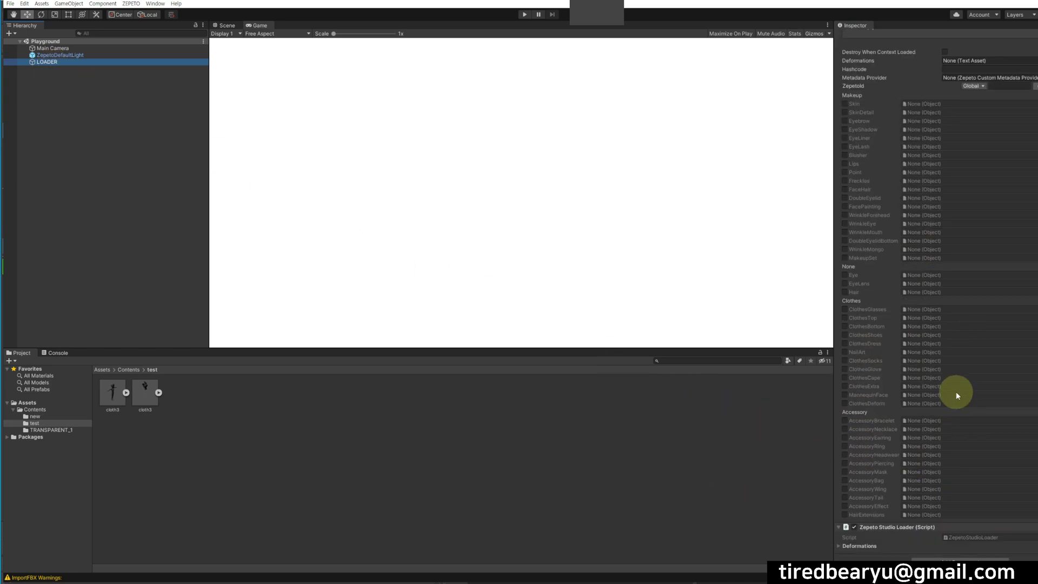
click(845, 318)
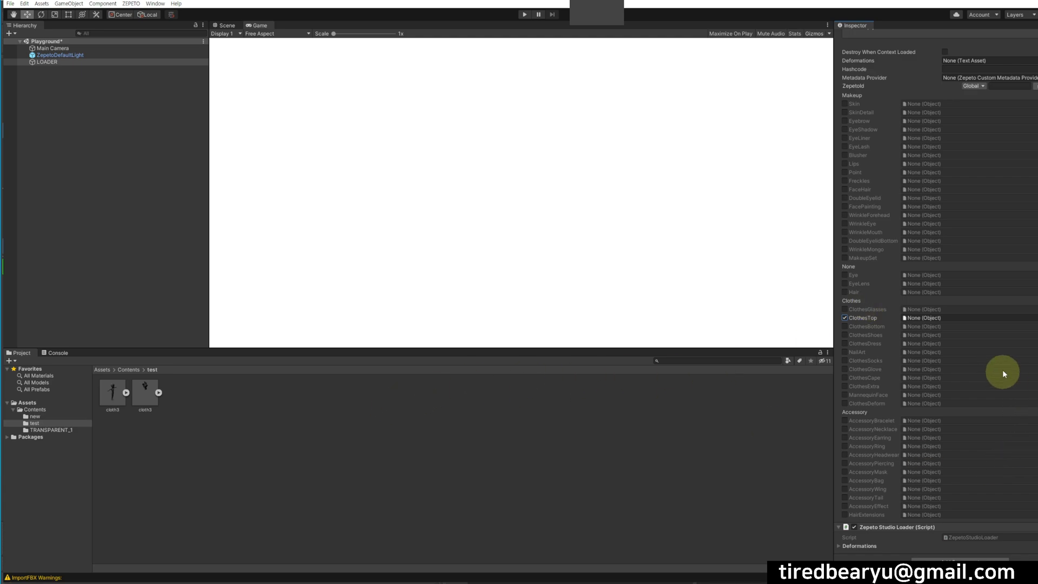
drag(149, 392, 941, 321)
- Play the scene and check the shirt on the character with the DEFAULT and DEFORM_1 to DEFORM_4 body shapes
click(524, 15)
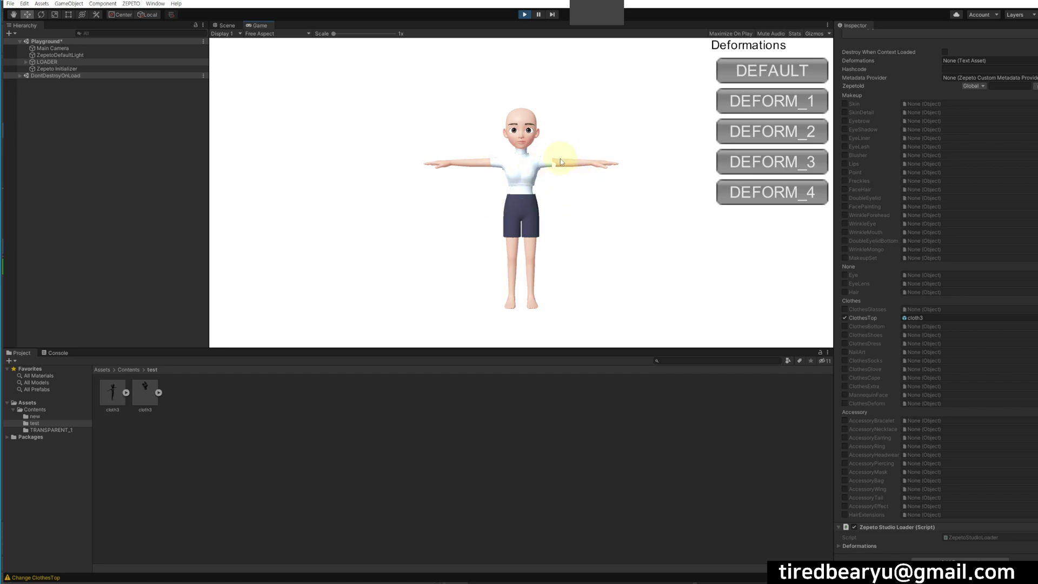
click(780, 69)
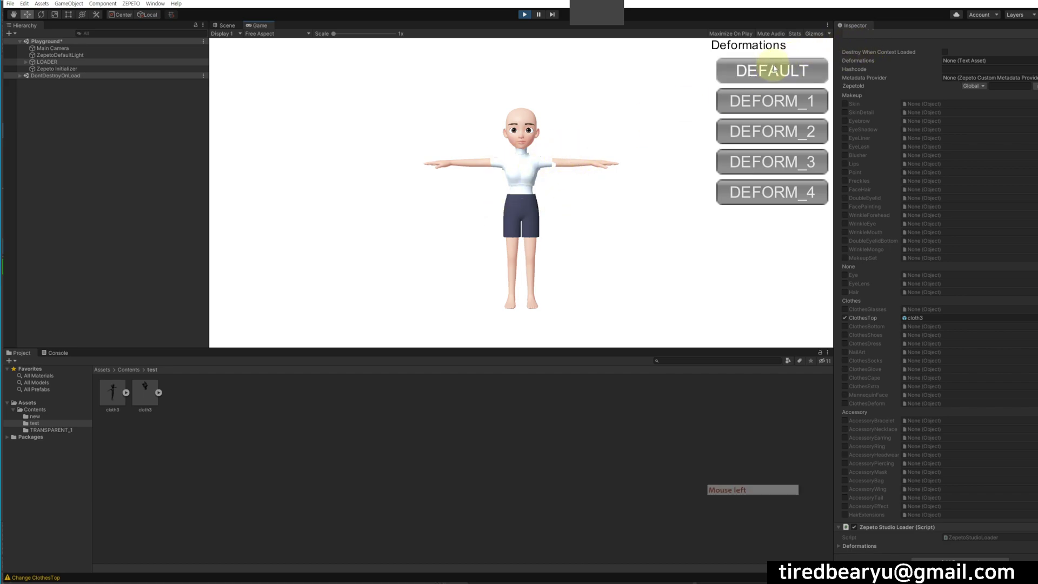
click(767, 103)
click(767, 132)
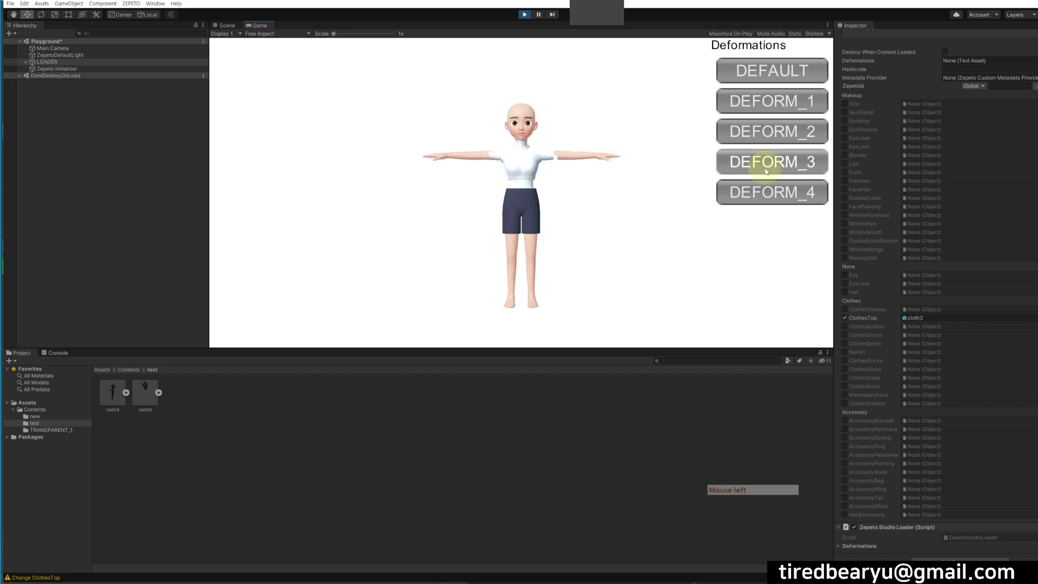
click(767, 162)
click(765, 194)
click(765, 163)
click(777, 131)
click(801, 74)
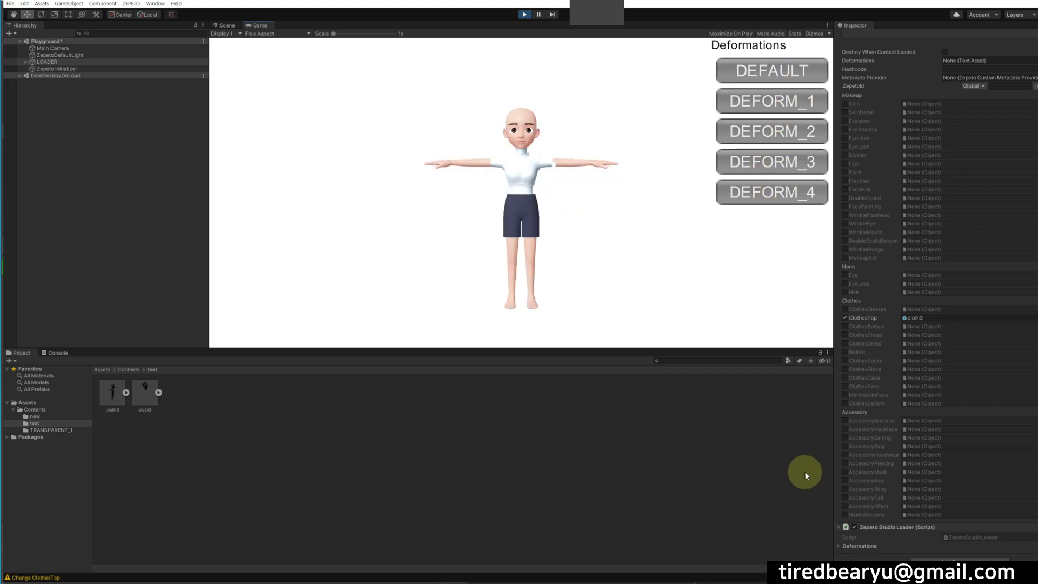
- Try to export the cloth3 prefab as .zepeto while the scene is still playing
click(215, 411)
click(144, 402)
right_click(144, 401)
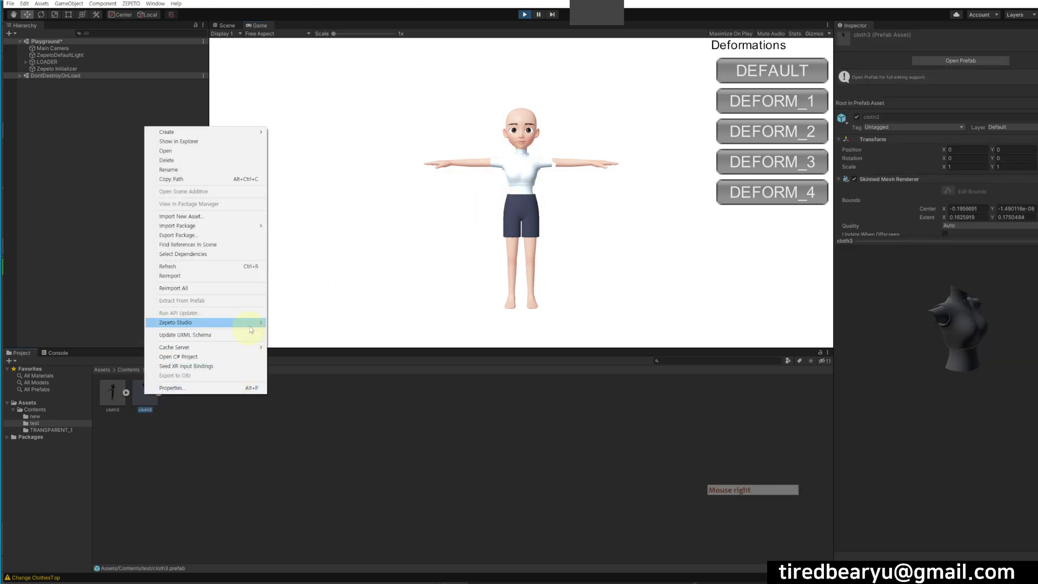
mouse_move(250, 323)
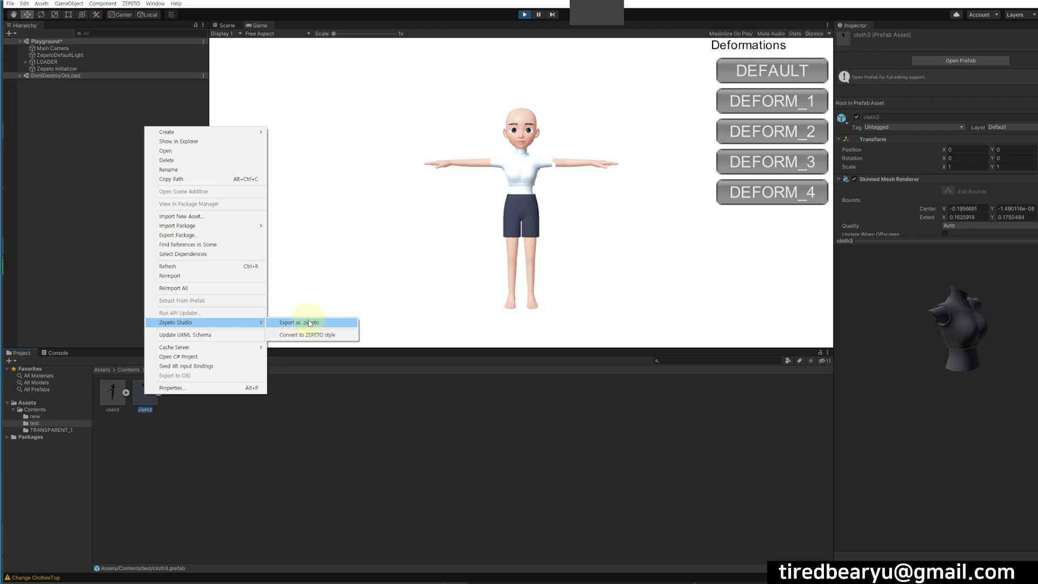
click(310, 323)
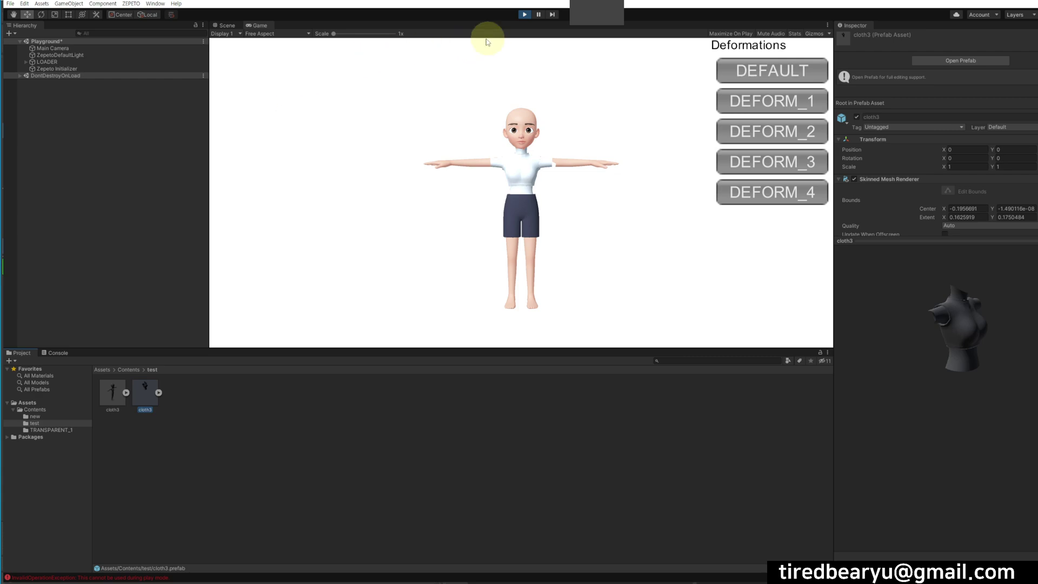
- Stop playing the scene and export the cloth3 prefab as .zepeto, saving the Playground scene changes
click(524, 15)
click(149, 397)
right_click(149, 399)
mouse_move(252, 326)
click(324, 326)
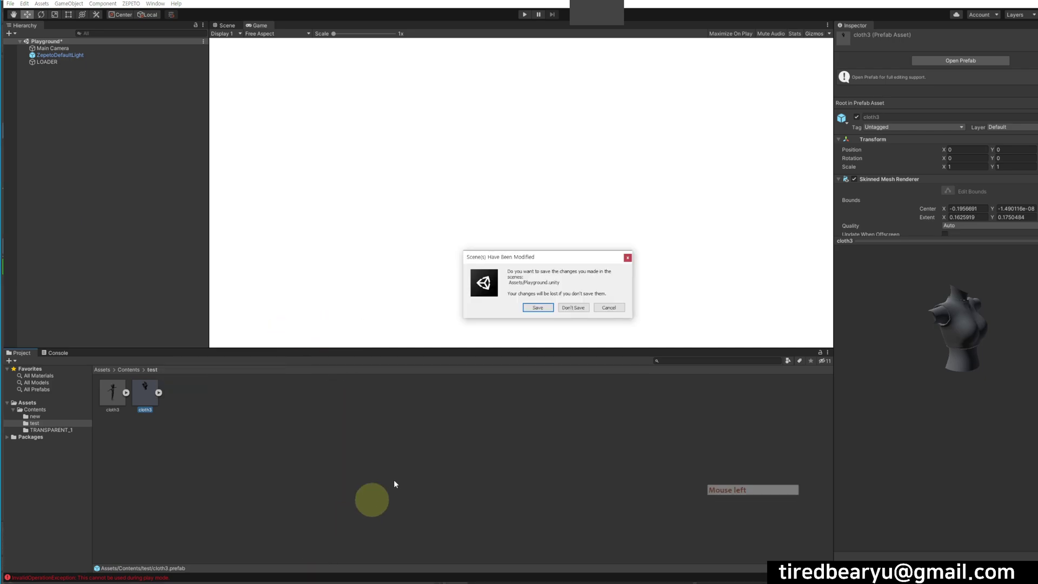
click(542, 312)
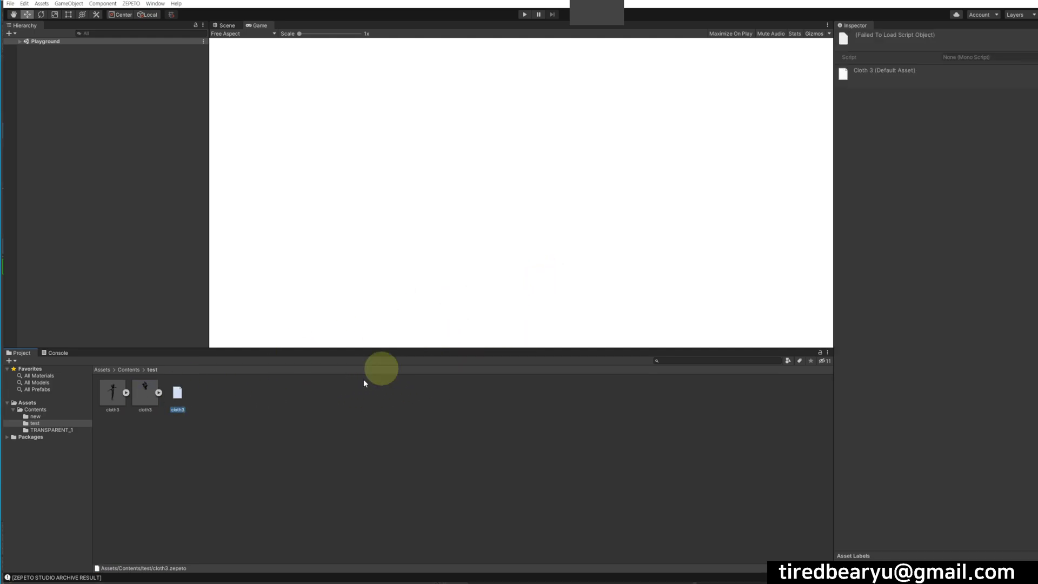
- Locate the exported cloth3.zepeto file in the file explorer, and return to the Unity project
click(286, 445)
click(176, 397)
right_click(178, 397)
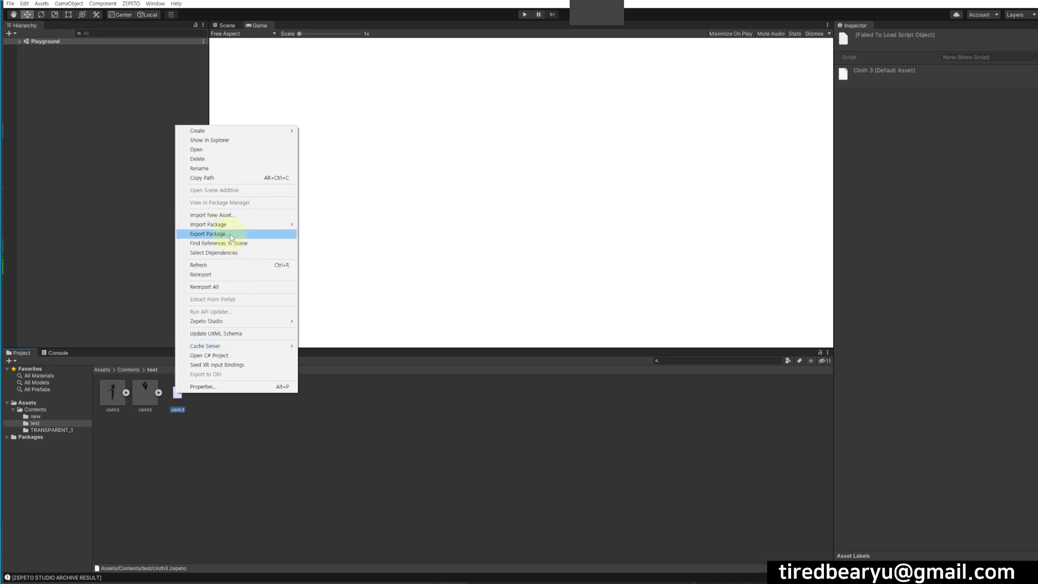
click(224, 141)
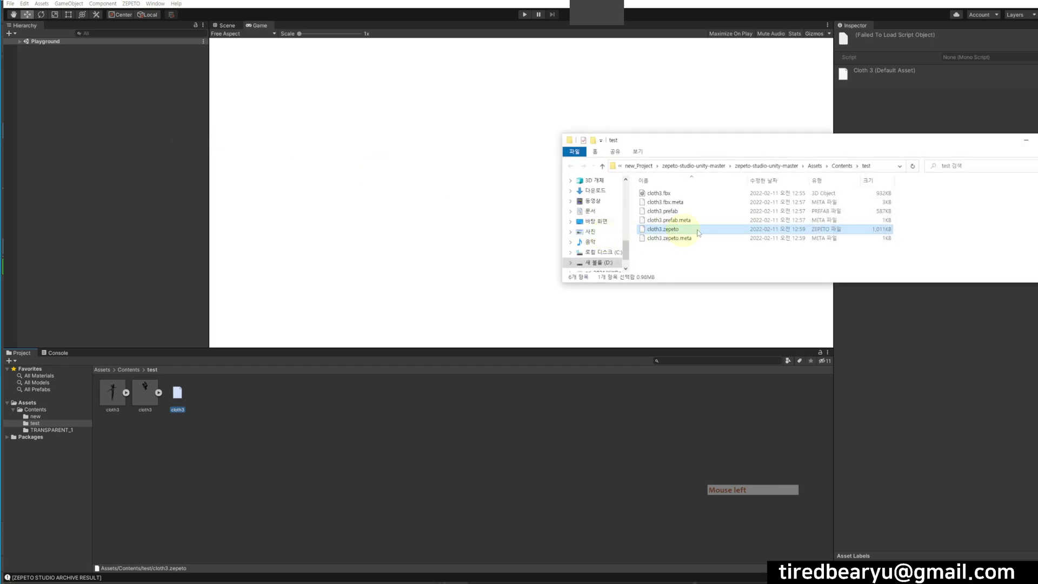
click(735, 228)
click(775, 229)
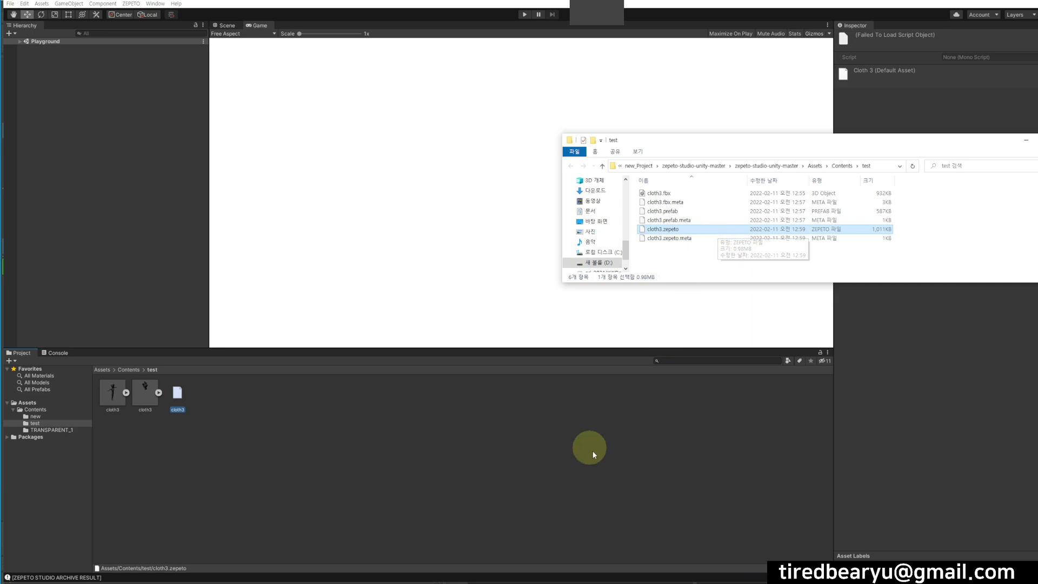
click(589, 447)
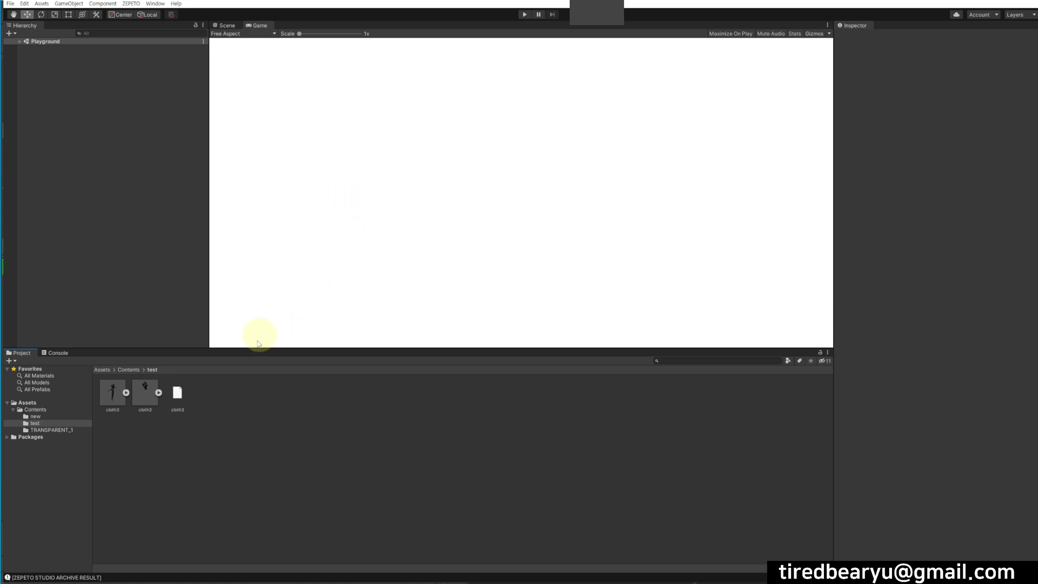
- Play the scene again and compare the shirt's fit on the DEFORM_3 and DEFORM_4 body shapes
click(146, 388)
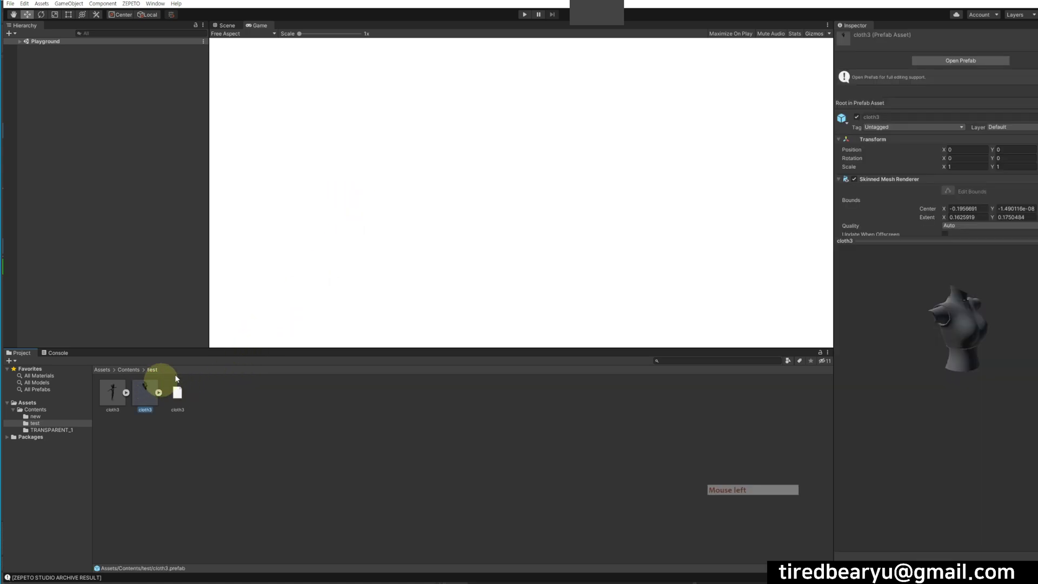
click(525, 15)
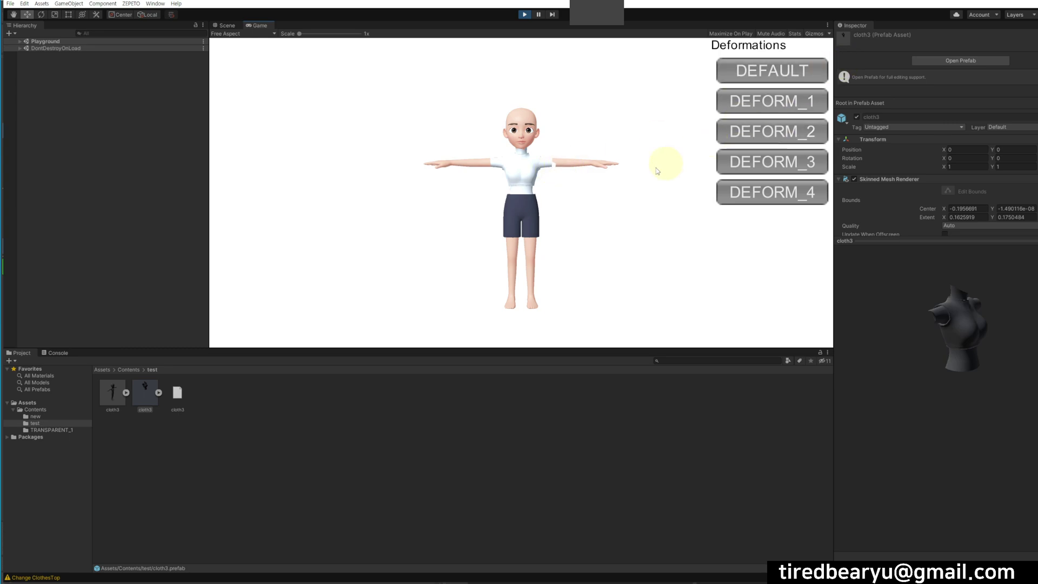
click(744, 161)
click(768, 198)
click(764, 162)
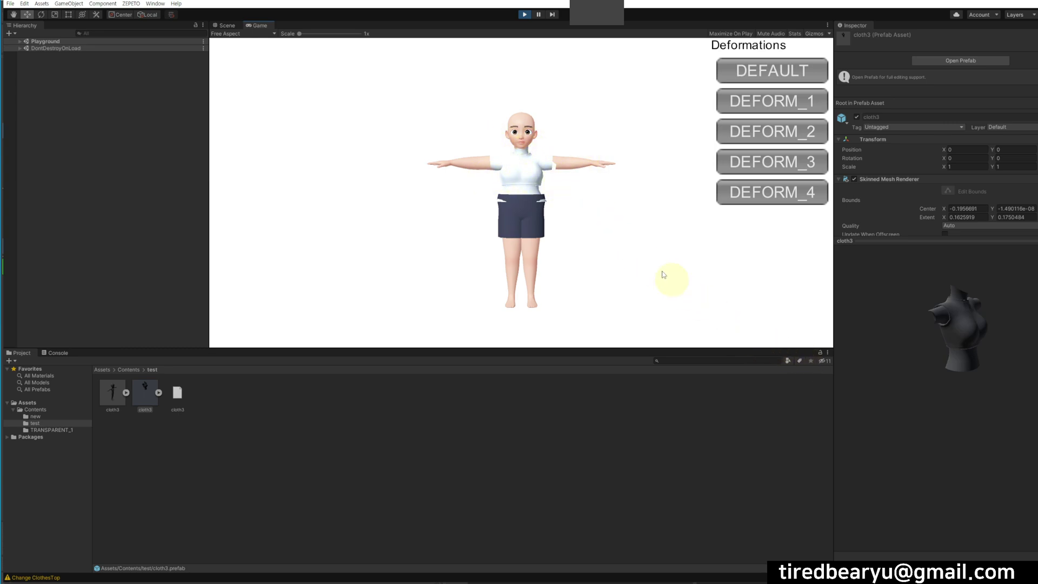
- Switch to the Maya scene and select only the mask body mesh
click(478, 219)
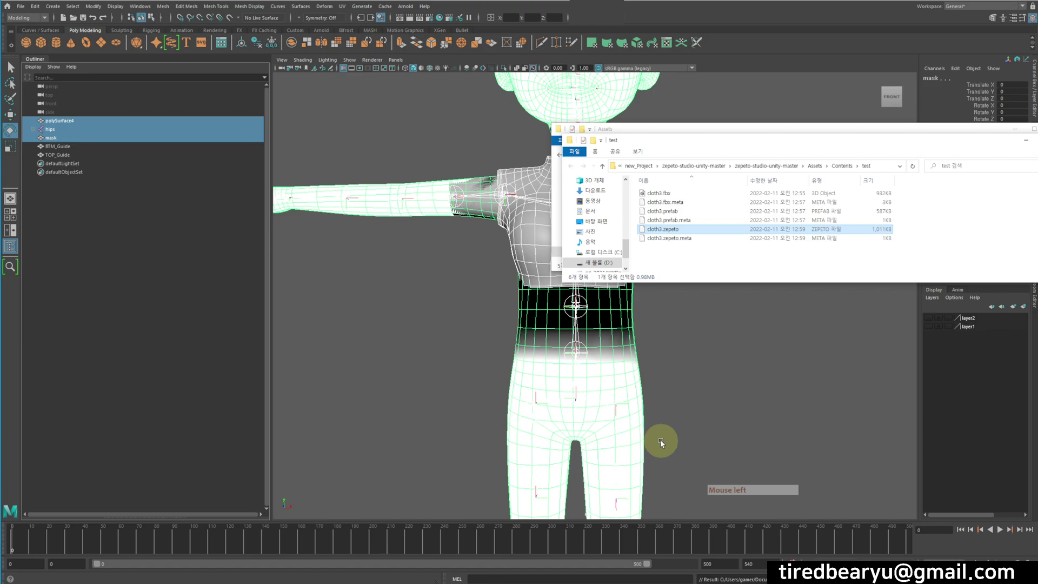
click(793, 352)
alt+drag(738, 366, 765, 364)
click(614, 347)
click(764, 364)
click(648, 343)
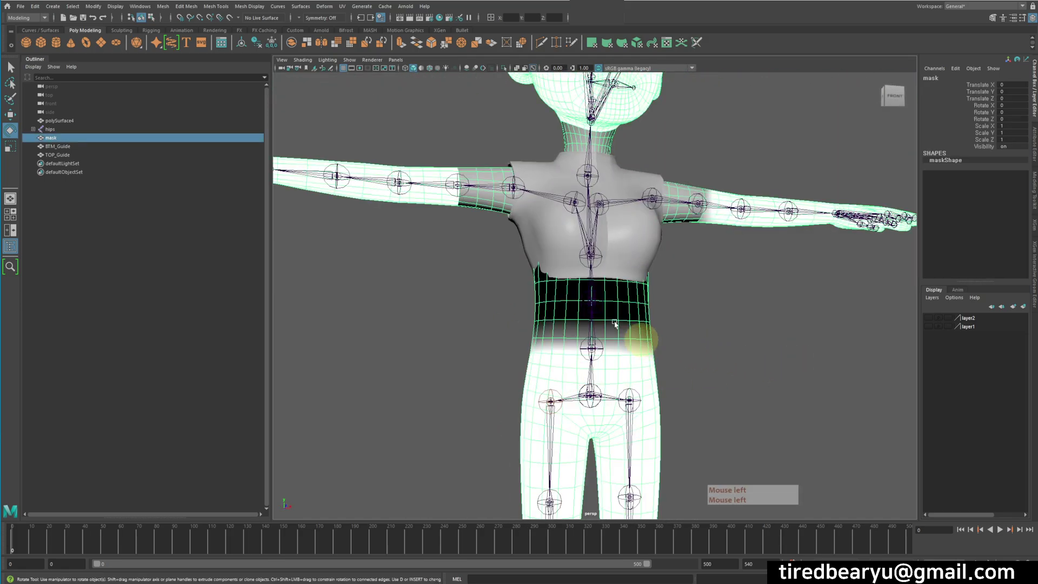
- Examine the available vertex color tools and the mask's black and white areas around the arms, neck and waist
click(163, 6)
click(187, 6)
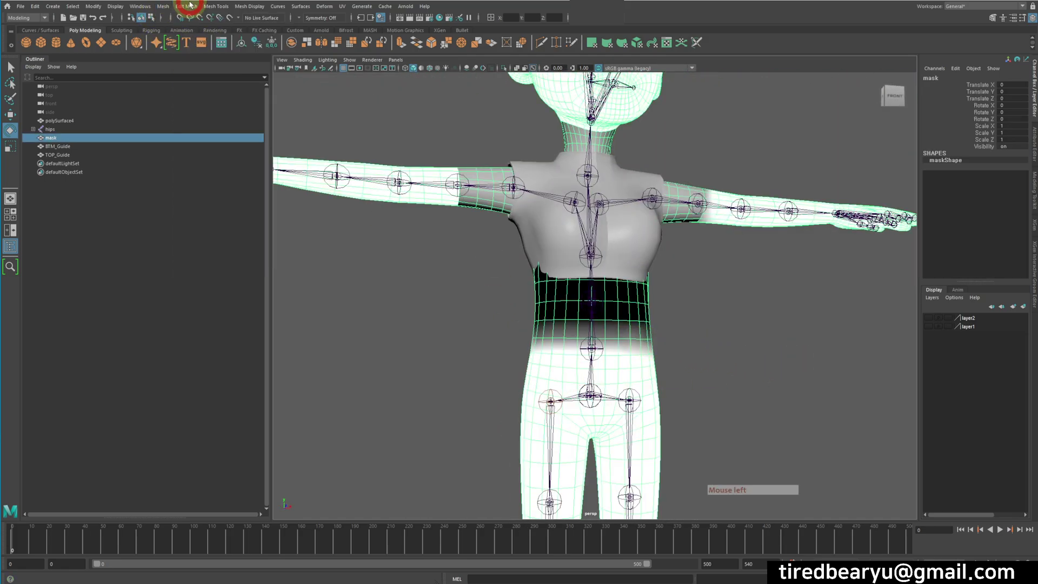
click(211, 6)
mouse_move(247, 7)
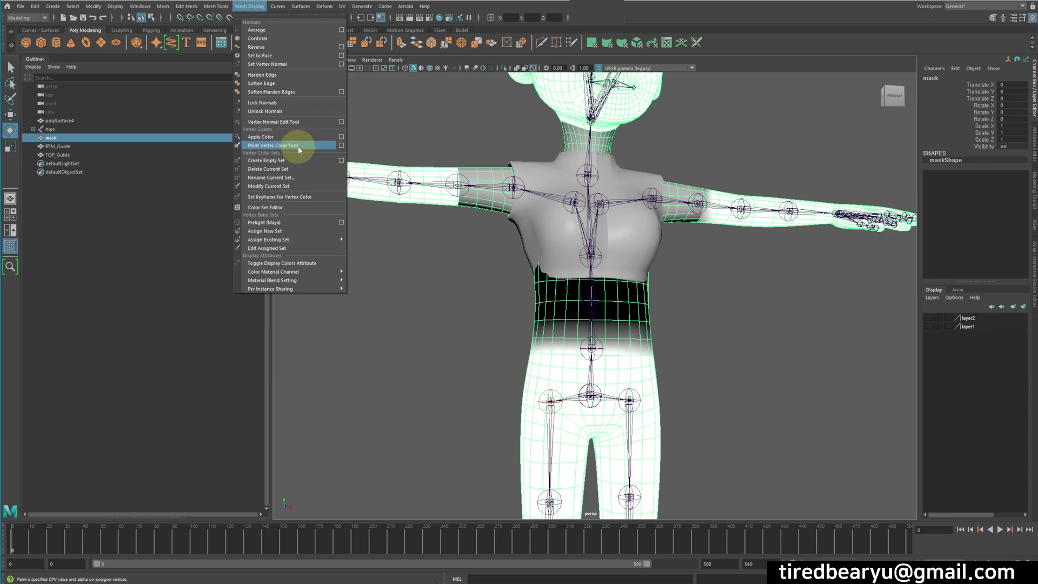
alt+drag(753, 412, 656, 353)
alt+right_drag(677, 359, 689, 278)
alt+middle_drag(688, 278, 768, 223)
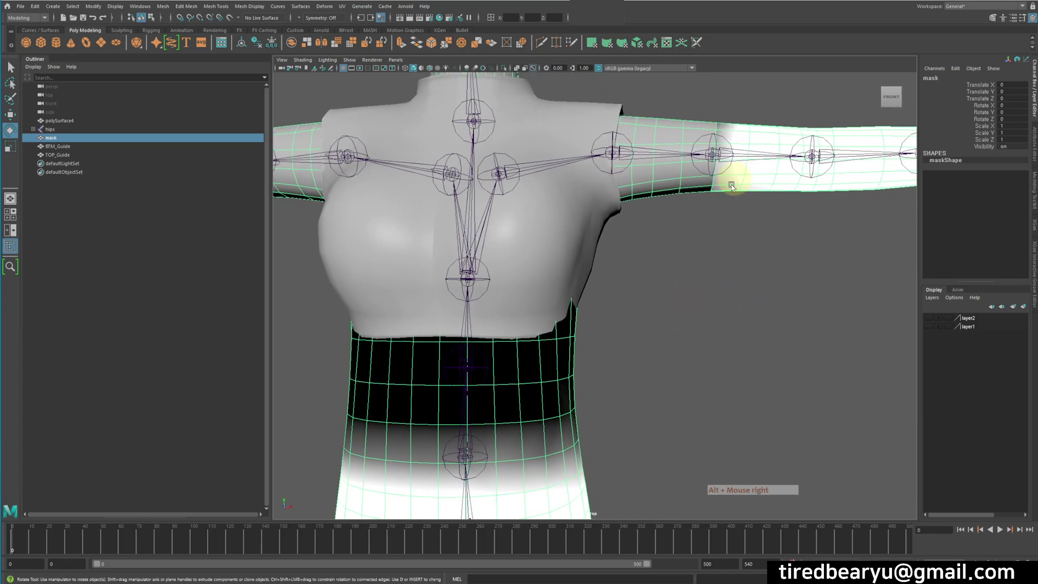
alt+right_drag(757, 195, 559, 167)
alt+middle_drag(674, 249, 684, 218)
click(686, 225)
click(680, 208)
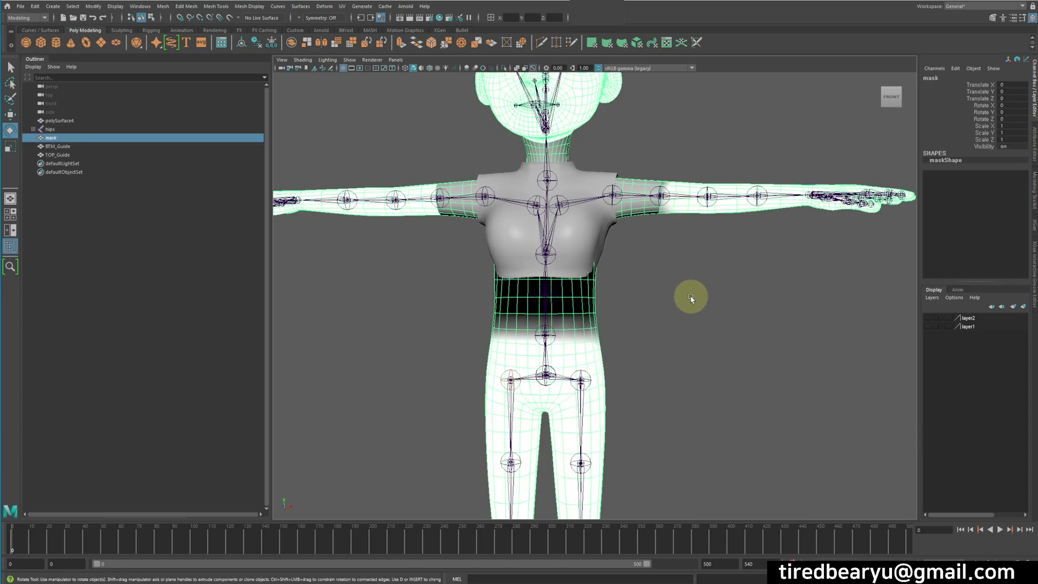
- Apply white vertex color to the whole mask mesh, replacing the existing color on all channels with alpha 1.0
click(209, 7)
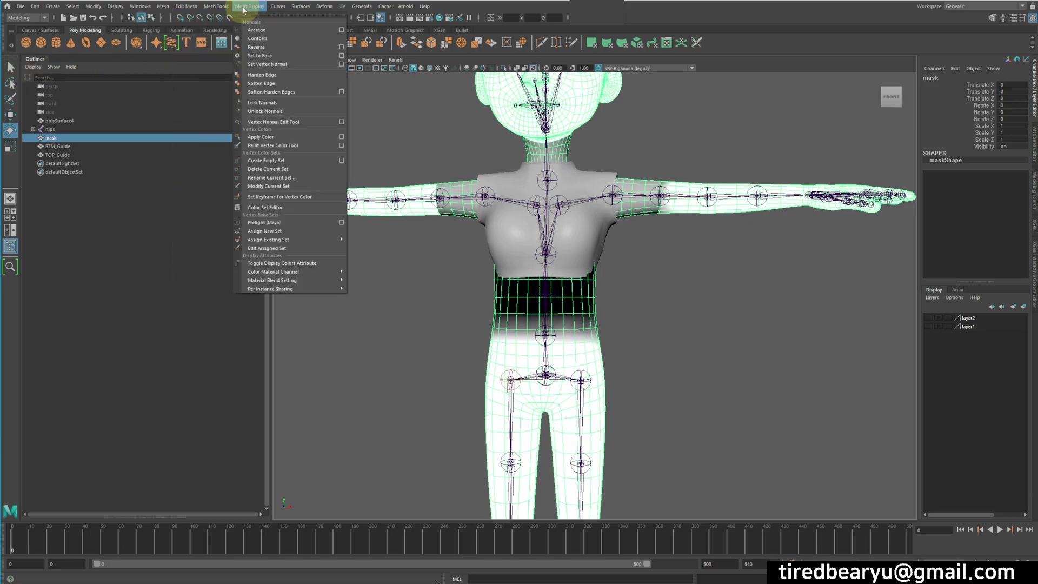
click(341, 137)
drag(774, 126, 941, 149)
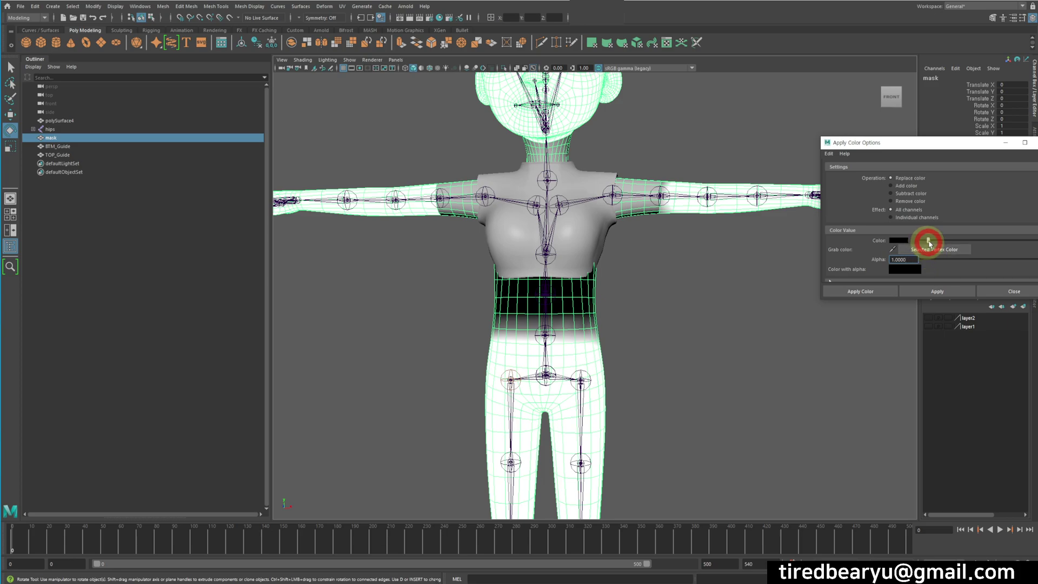
drag(929, 245, 1027, 242)
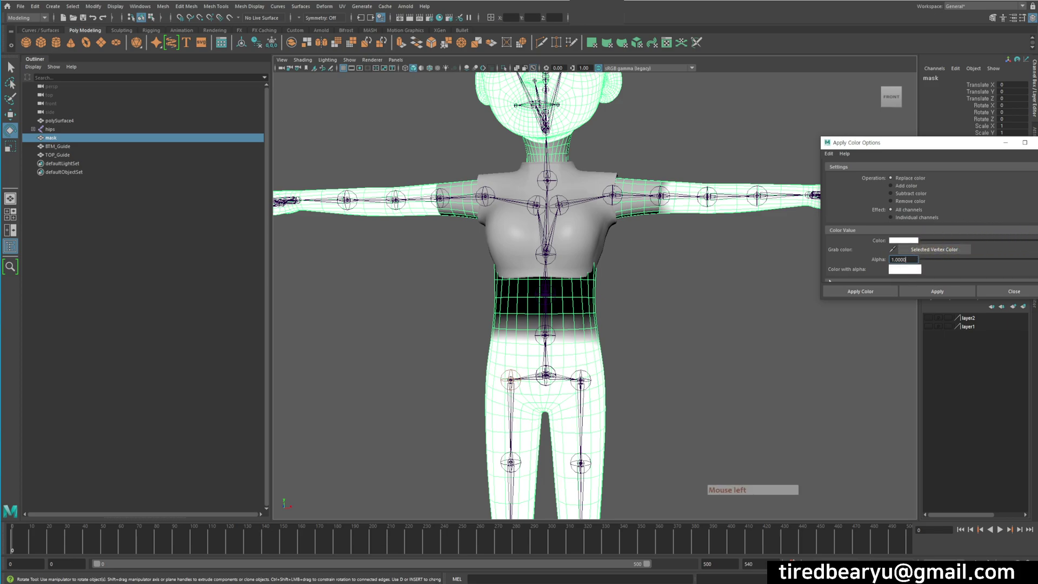
click(884, 293)
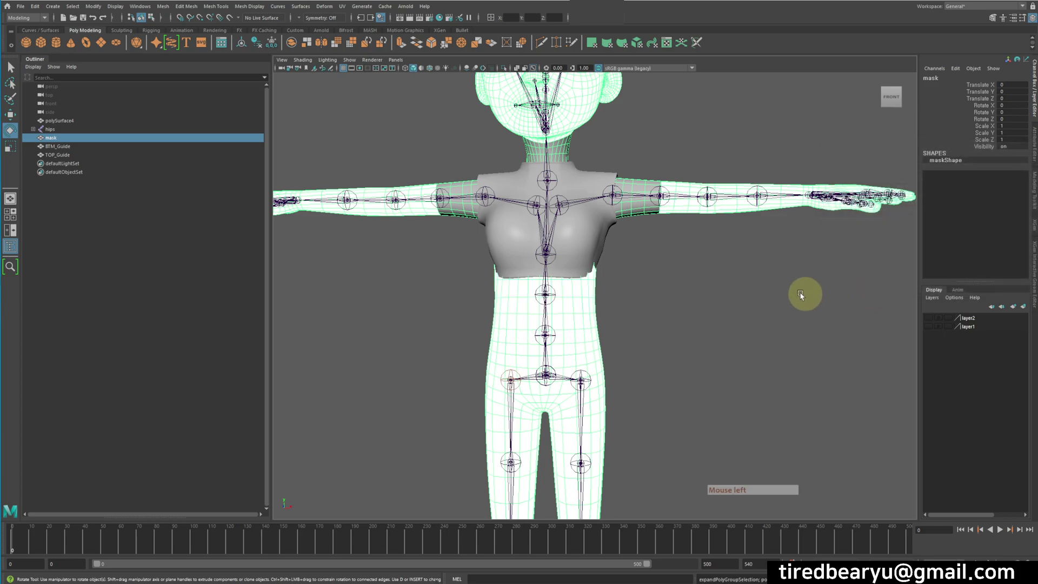
- Reopen the Apply Color options with the mask mesh as the selected object
alt+drag(809, 294, 746, 290)
mouse_move(672, 292)
alt+mouse_down()
mouse_move(757, 297)
mouse_move(663, 294)
mouse_move(658, 304)
alt+mouse_up()
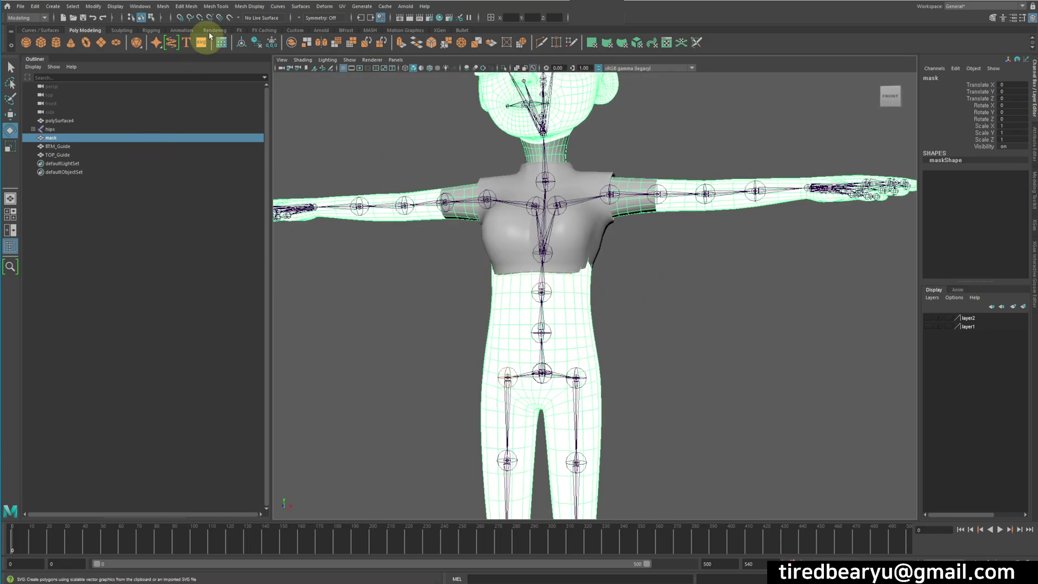
click(213, 5)
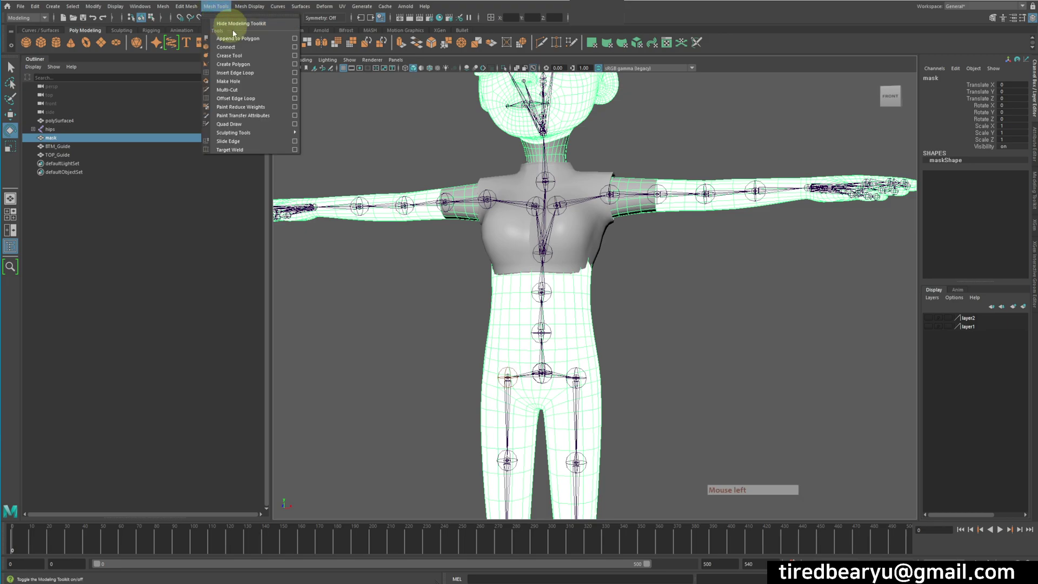
mouse_move(249, 6)
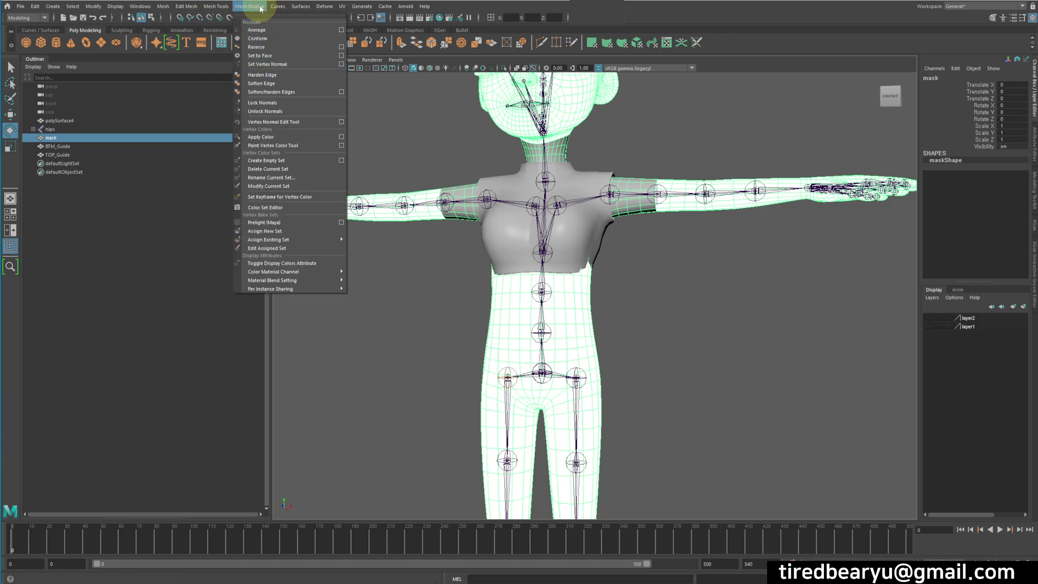
click(340, 137)
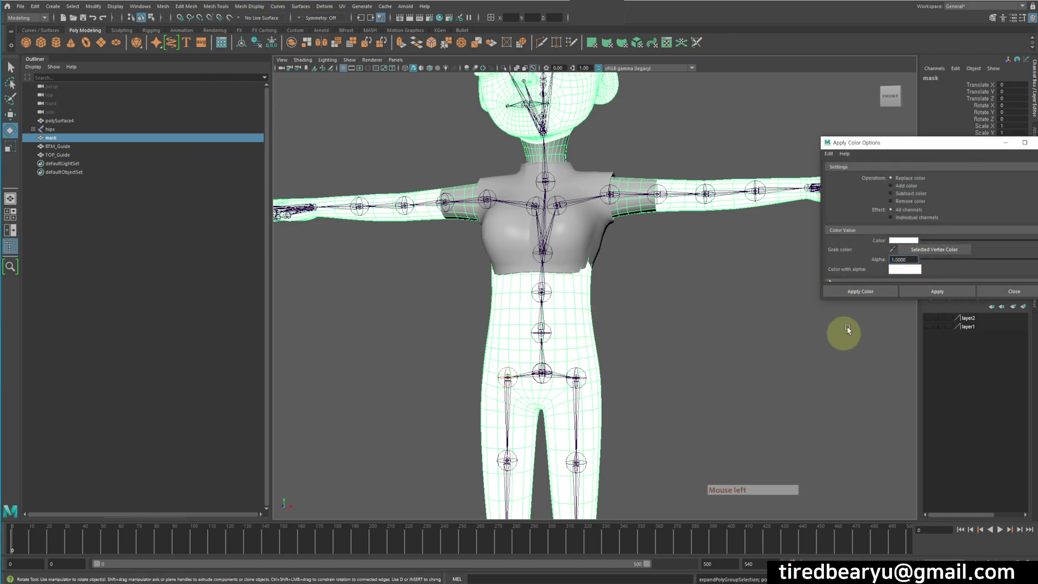
alt+drag(660, 324, 665, 167)
alt+middle_drag(609, 255, 647, 242)
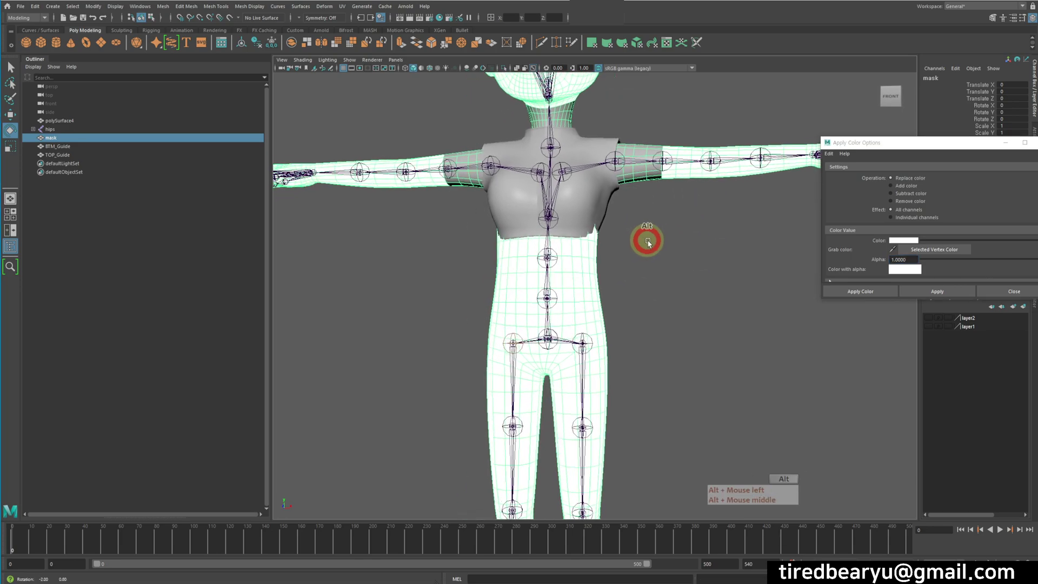
click(702, 211)
click(702, 174)
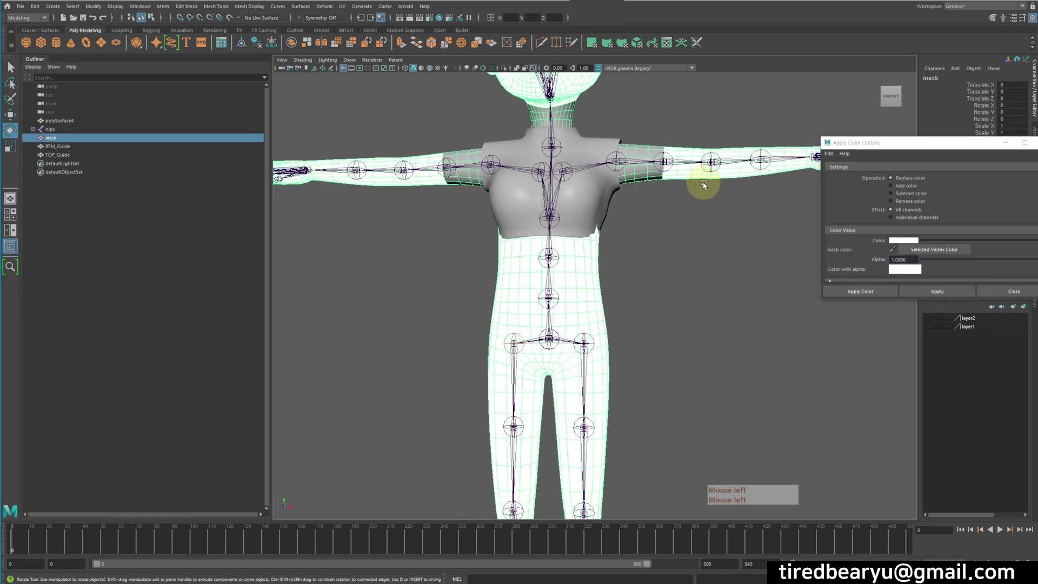
- Select the mask's torso and upper-arm vertices in the area covered by the shirt, including those on the far side
key(F9)
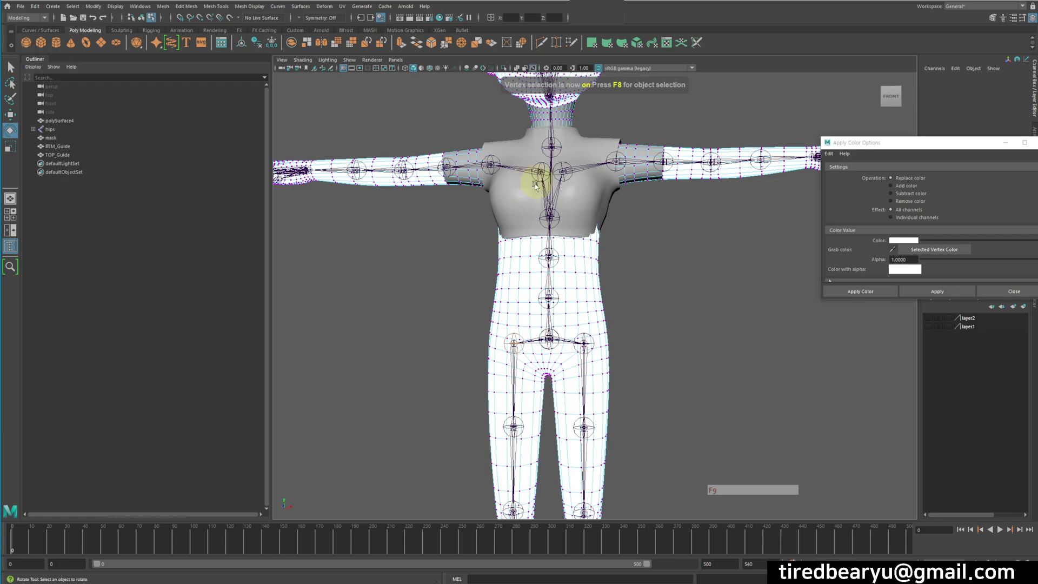
alt+middle_drag(537, 184, 553, 199)
drag(448, 130, 514, 208)
key(4)
key(q)
ctrl+right_click(424, 131)
ctrl+shift+drag(482, 124, 660, 319)
ctrl+shift+drag(620, 116, 700, 246)
alt+drag(698, 247, 694, 269)
alt+middle_drag(668, 250, 661, 310)
alt+right_drag(573, 216, 620, 202)
alt+middle_drag(619, 203, 598, 283)
- Extend the vertex selection up the neck, leaving out the vertices of the head
key(5)
alt+middle_drag(563, 197, 588, 274)
alt+drag(587, 271, 583, 238)
key(4)
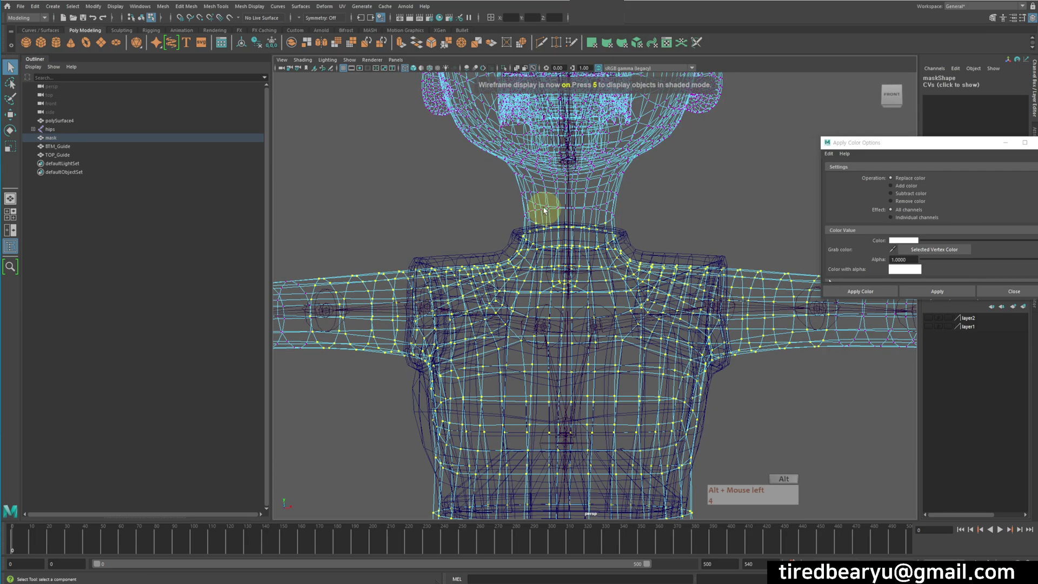
alt+drag(508, 174, 538, 143)
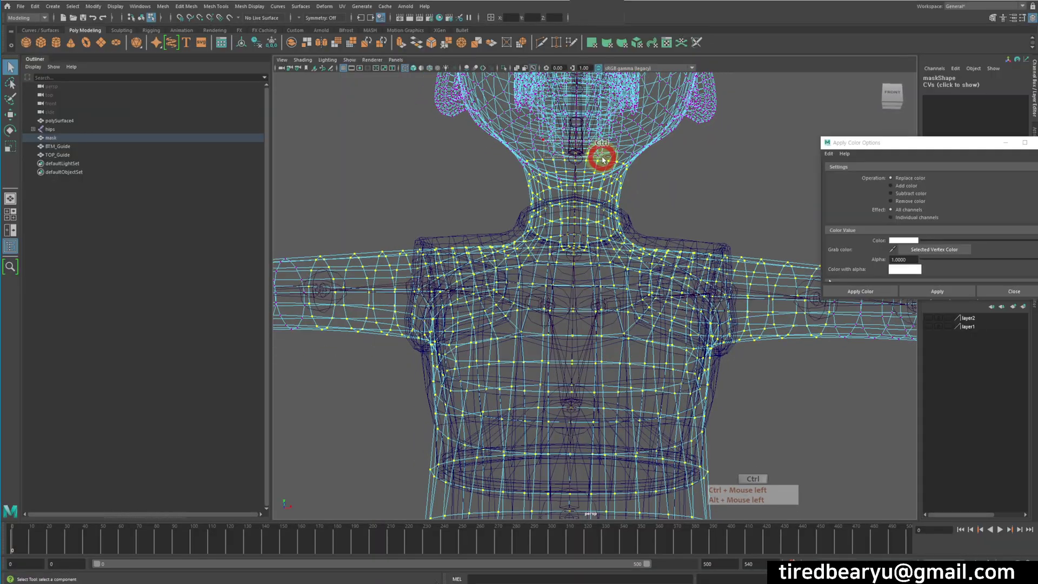
mouse_move(639, 169)
alt+mouse_down()
mouse_move(696, 204)
mouse_move(737, 199)
mouse_move(739, 208)
mouse_move(691, 204)
alt+mouse_up()
mouse_move(595, 163)
ctrl+mouse_down()
mouse_move(657, 188)
mouse_move(668, 220)
ctrl+mouse_up()
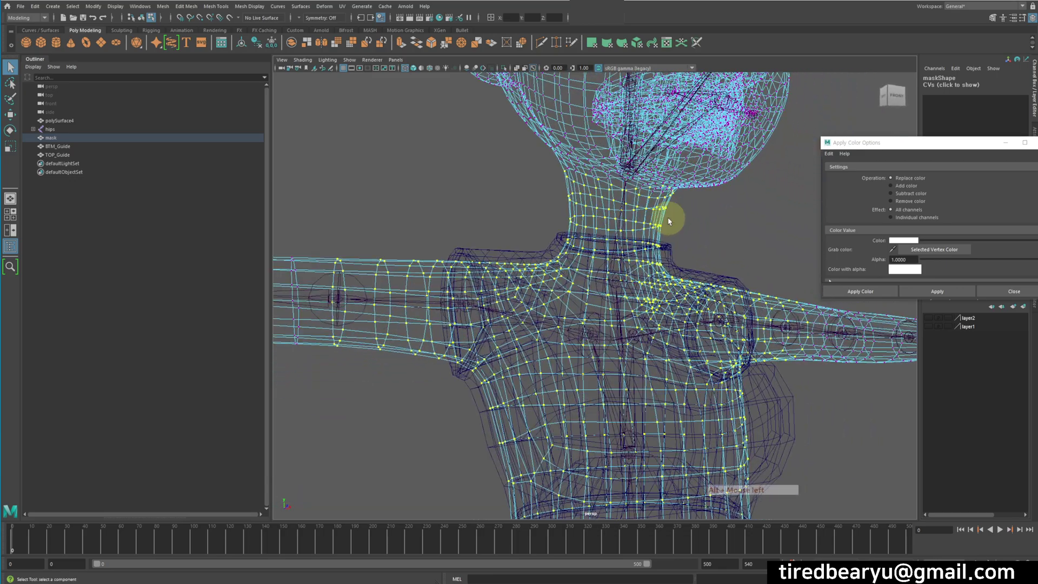
- Remove the lowest row of hip vertices from the selection so it ends just below the waist
key(5)
mouse_move(772, 289)
alt+mouse_down()
mouse_move(713, 232)
mouse_move(736, 211)
mouse_move(688, 232)
mouse_move(621, 239)
alt+mouse_up()
alt+middle_drag(621, 239, 678, 301)
mouse_move(678, 300)
alt+right_down()
mouse_move(649, 231)
mouse_move(519, 278)
alt+right_up()
key(4)
mouse_move(519, 278)
alt+mouse_down()
mouse_move(574, 297)
mouse_move(584, 317)
mouse_move(510, 332)
alt+mouse_up()
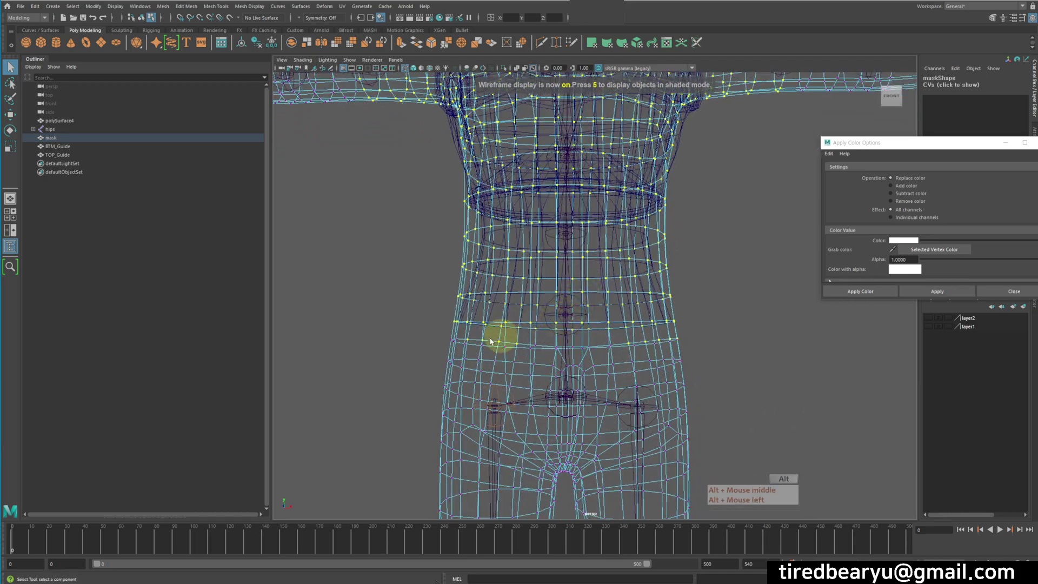
alt+drag(670, 439, 622, 409)
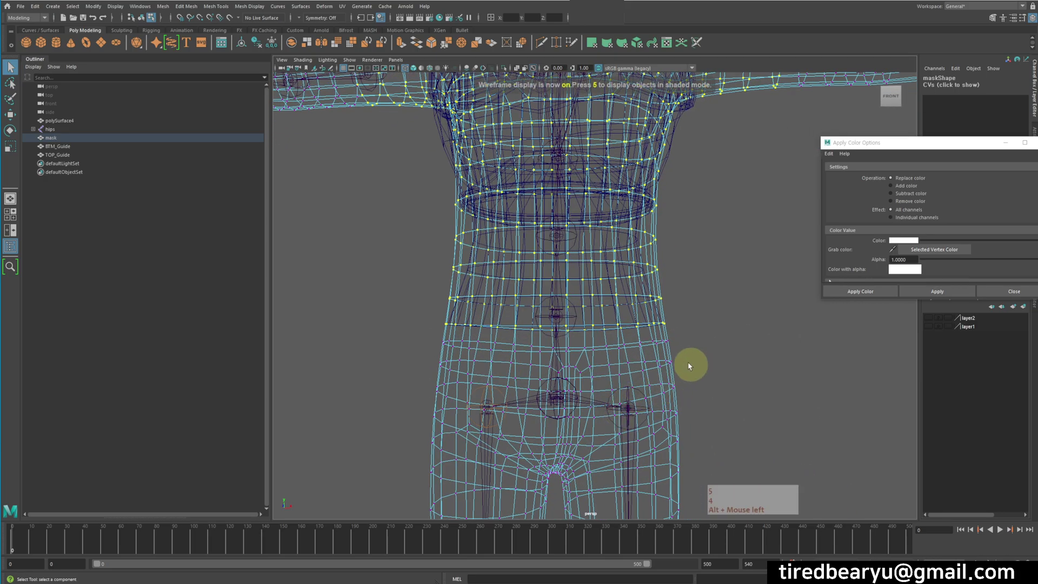
alt+right_drag(690, 366, 686, 343)
- Apply black vertex color with alpha 1.0 to the selected torso, upper-arm and neck vertices of the mask
key(5)
drag(944, 240, 869, 238)
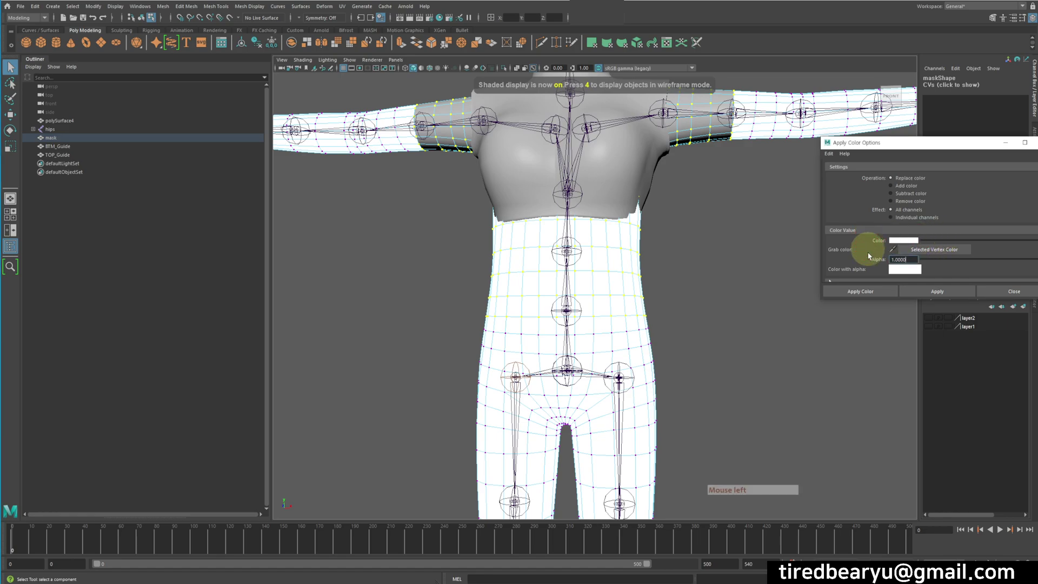
drag(939, 244, 838, 301)
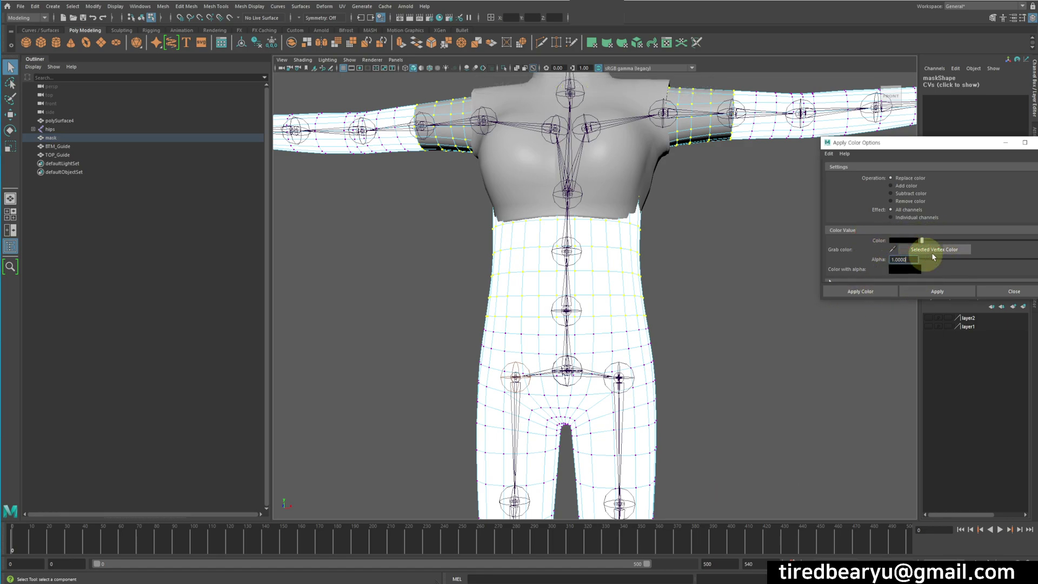
click(921, 293)
alt+right_drag(696, 300, 617, 294)
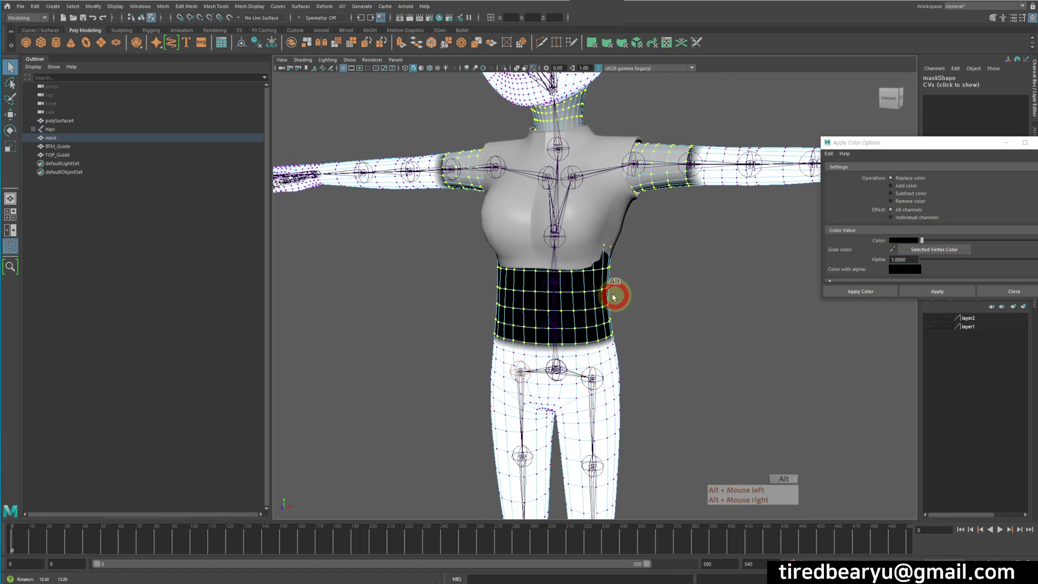
alt+drag(617, 294, 689, 169)
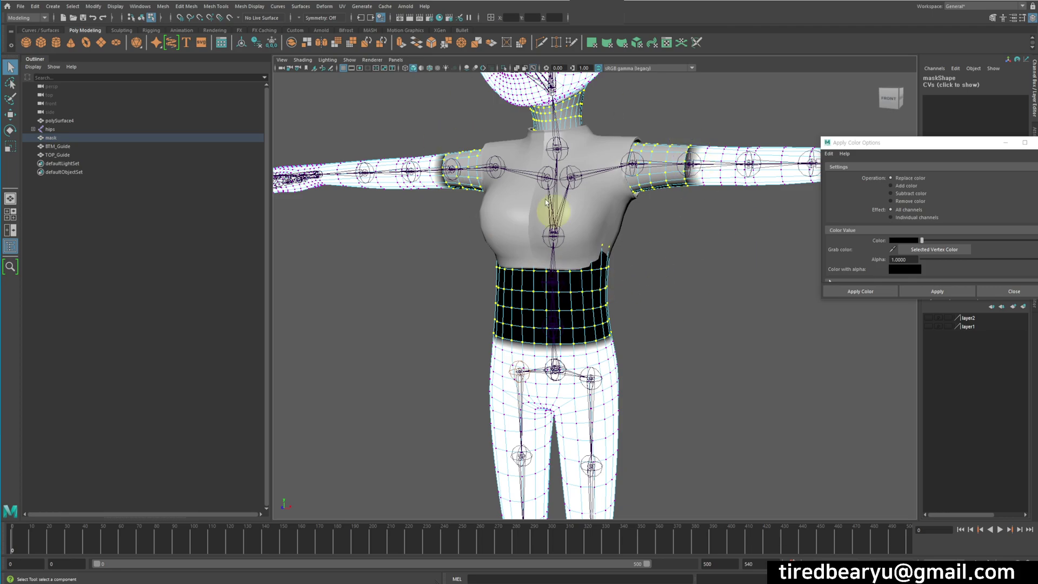
- Return to object selection and export the shirt mesh polySurface4, the hips skeleton and the mask together as an FBX file
right_drag(662, 227, 729, 210)
click(735, 246)
alt+drag(696, 278, 725, 276)
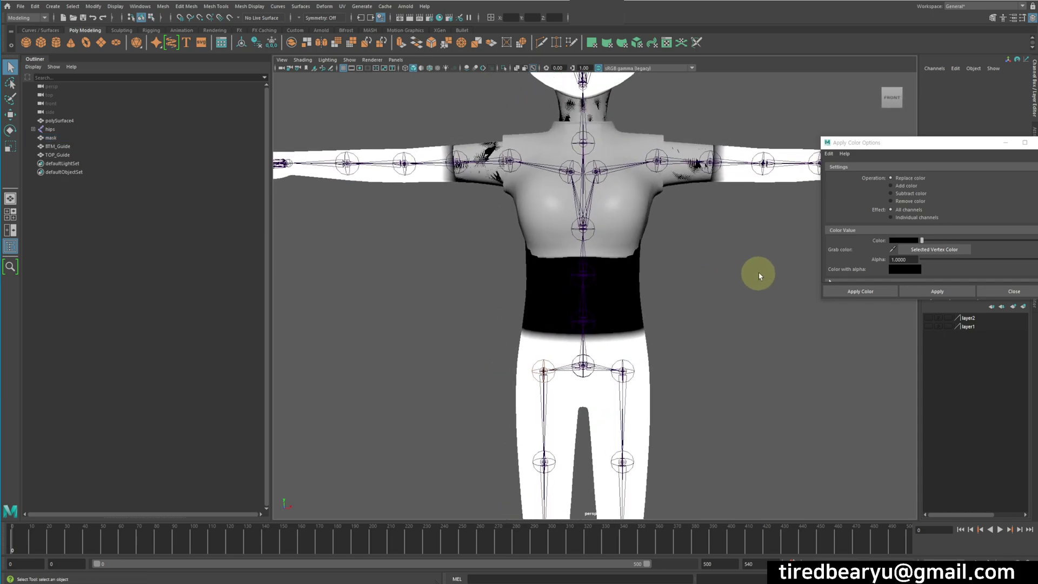
click(723, 176)
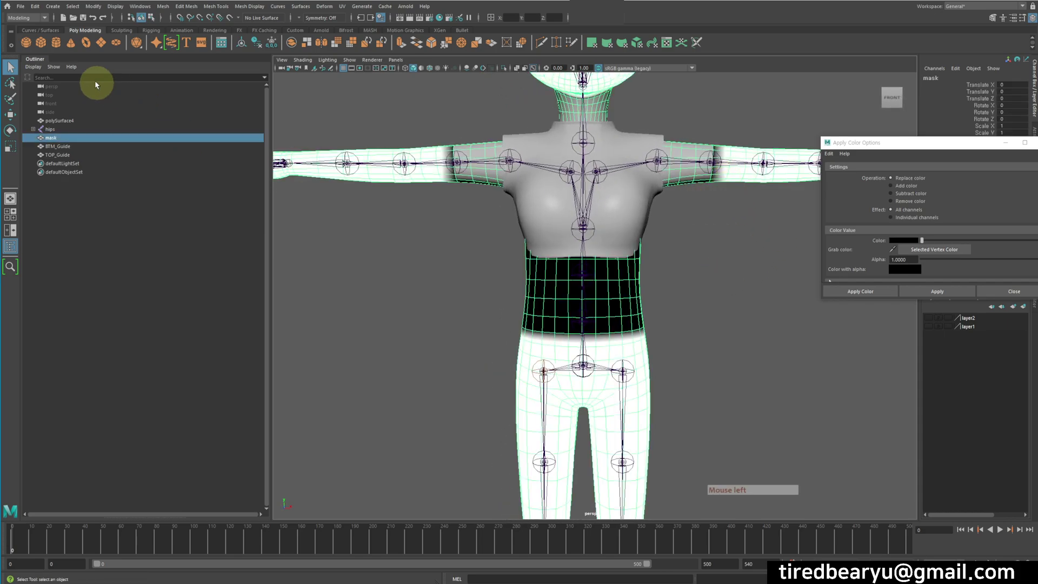
shift+click(76, 120)
click(20, 7)
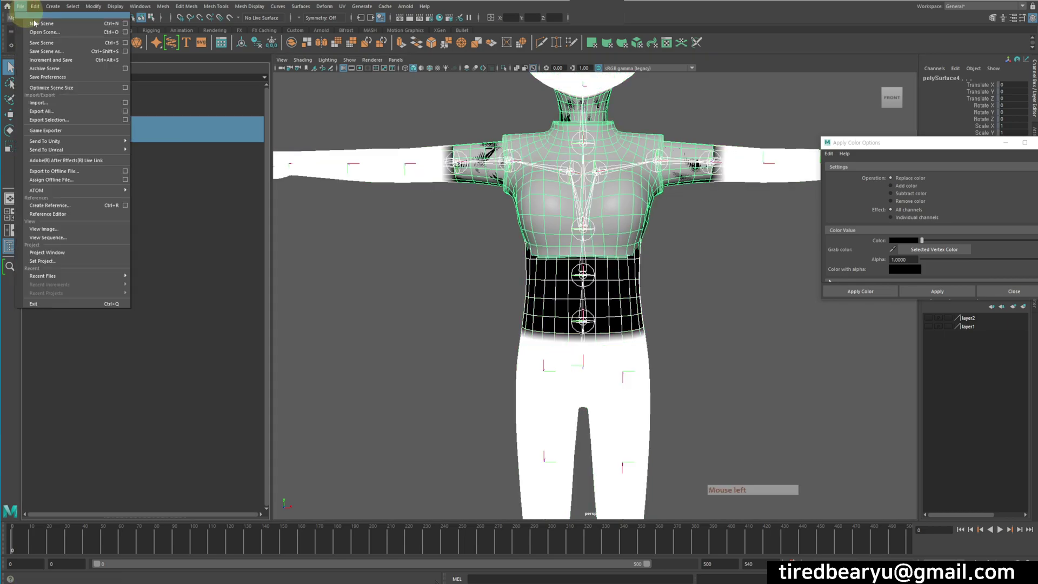
click(78, 119)
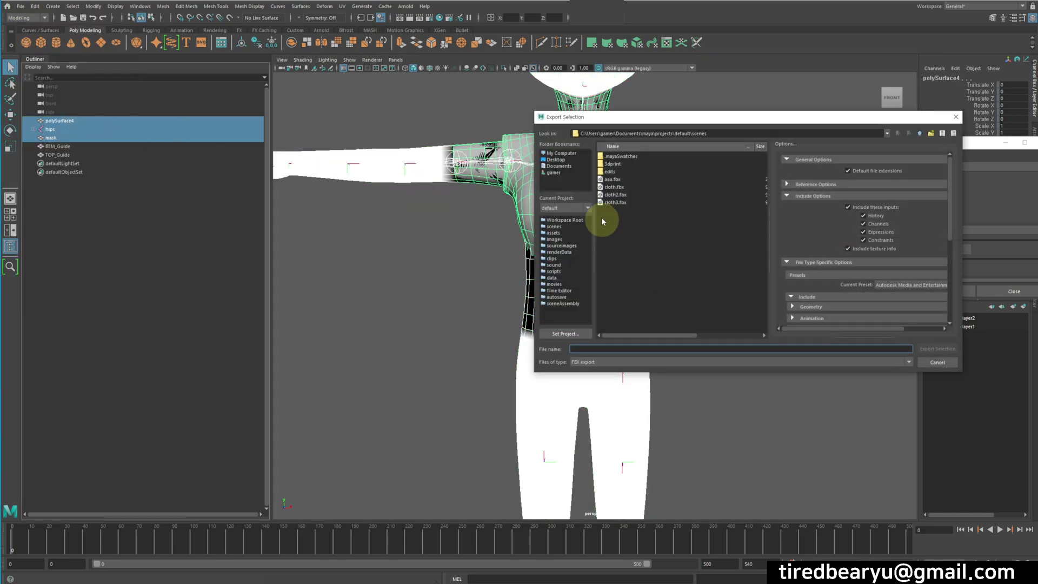
click(613, 204)
click(582, 349)
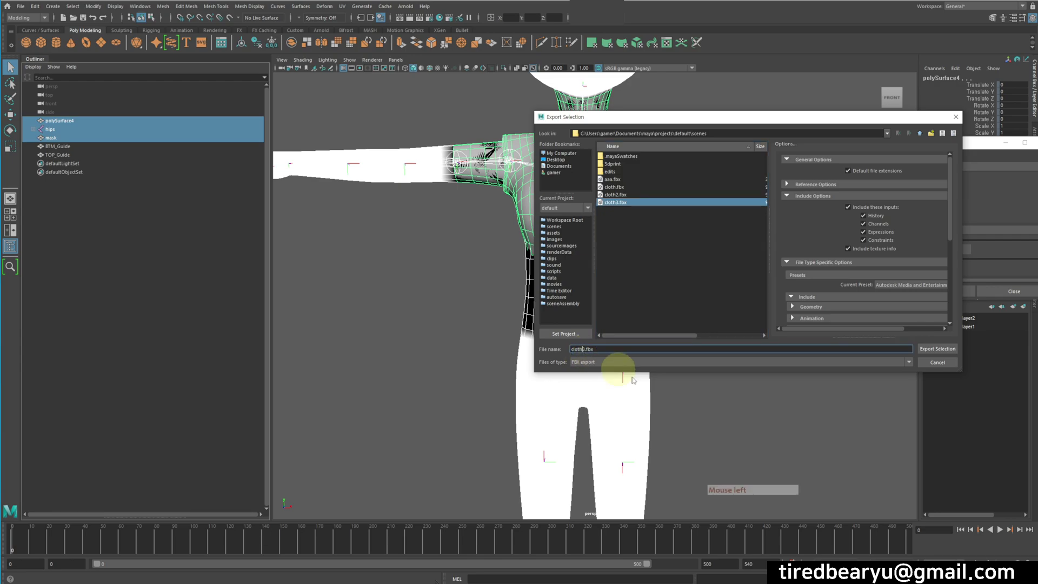
key(Return)
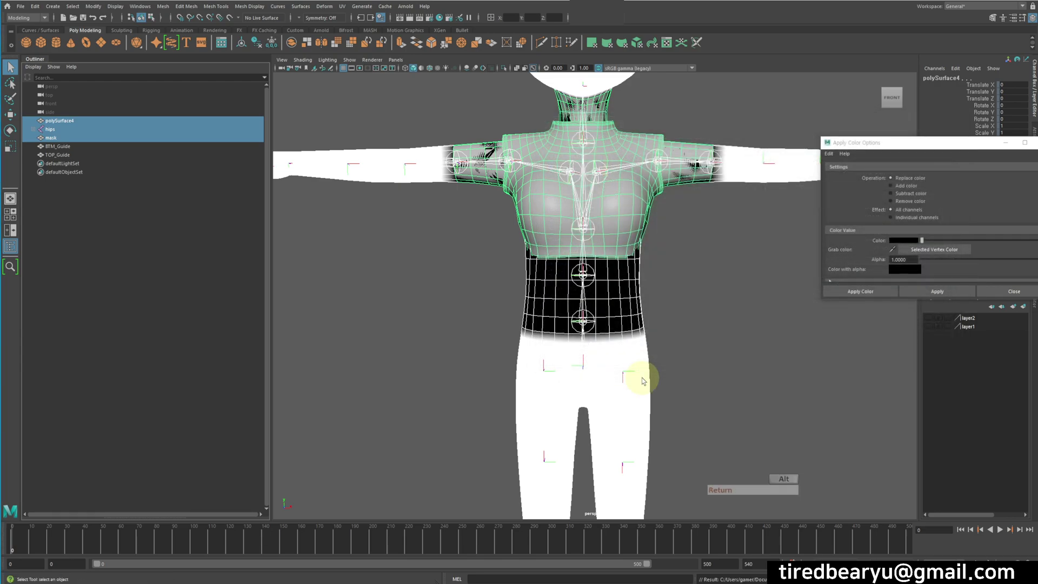
- Switch to the Unity project, stop the running preview and import the cloth4 FBX as a new asset into the test folder
key(alt+Tab)
key(alt+Tab)
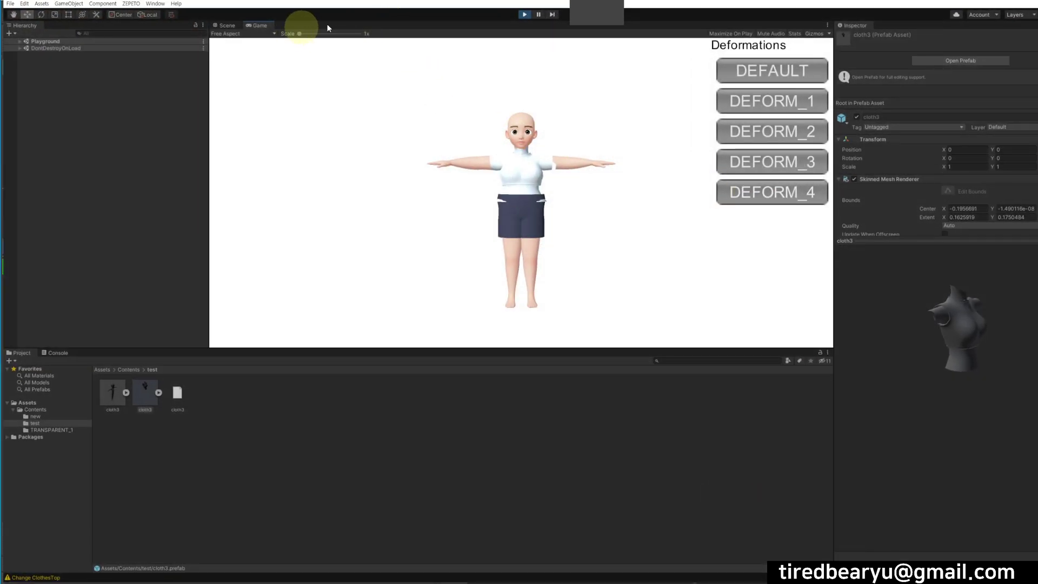
click(525, 15)
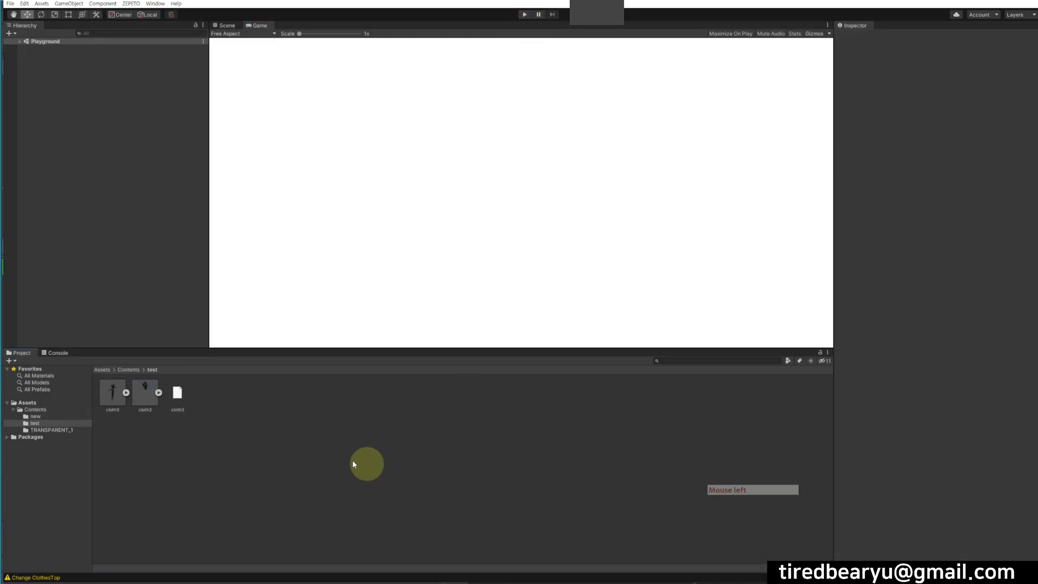
right_click(272, 424)
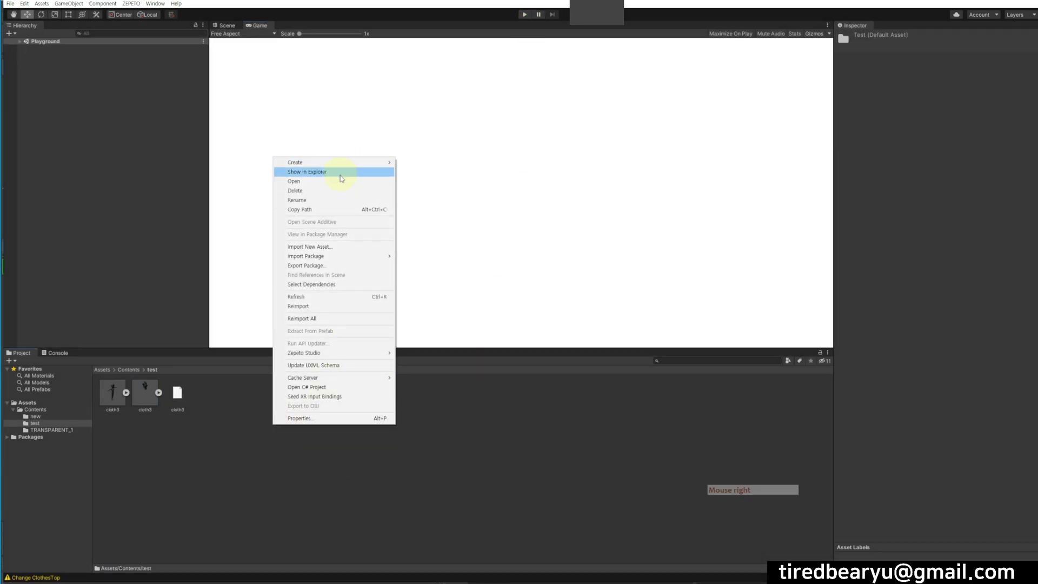
click(353, 249)
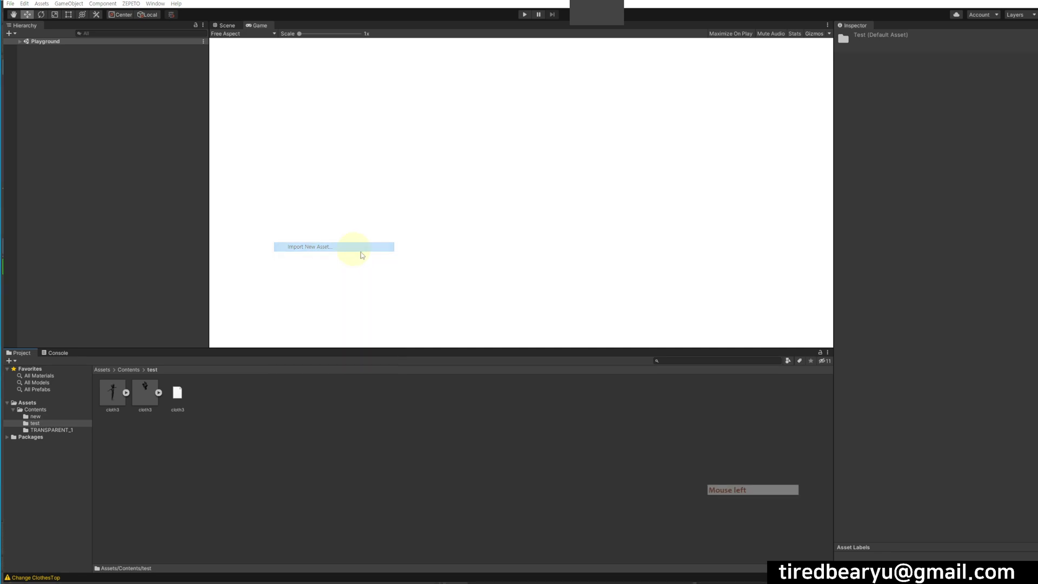
double_click(475, 265)
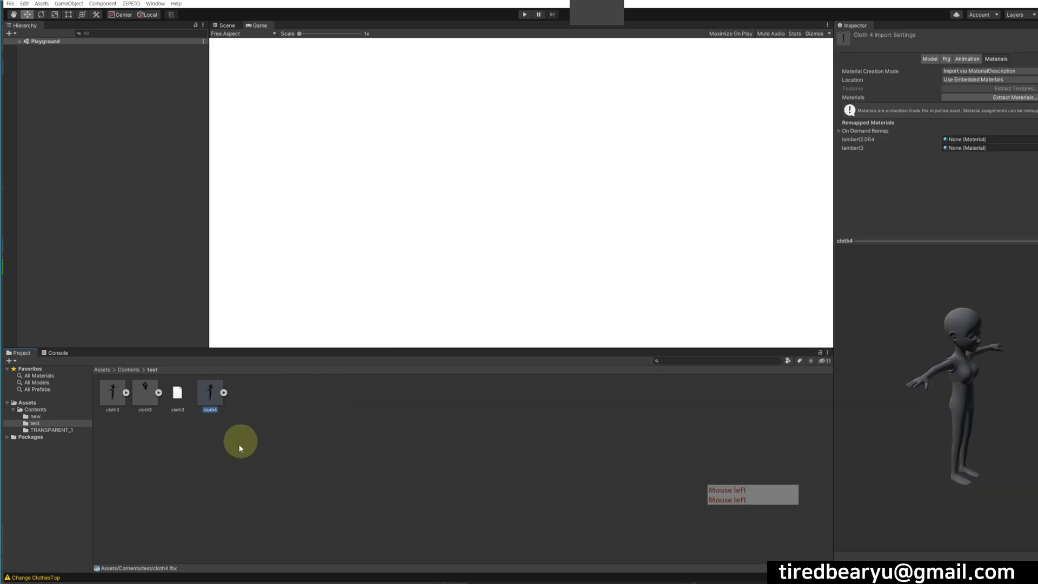
- Convert the imported cloth4 model into a prefab with the Zepeto Studio conversion command
right_click(210, 388)
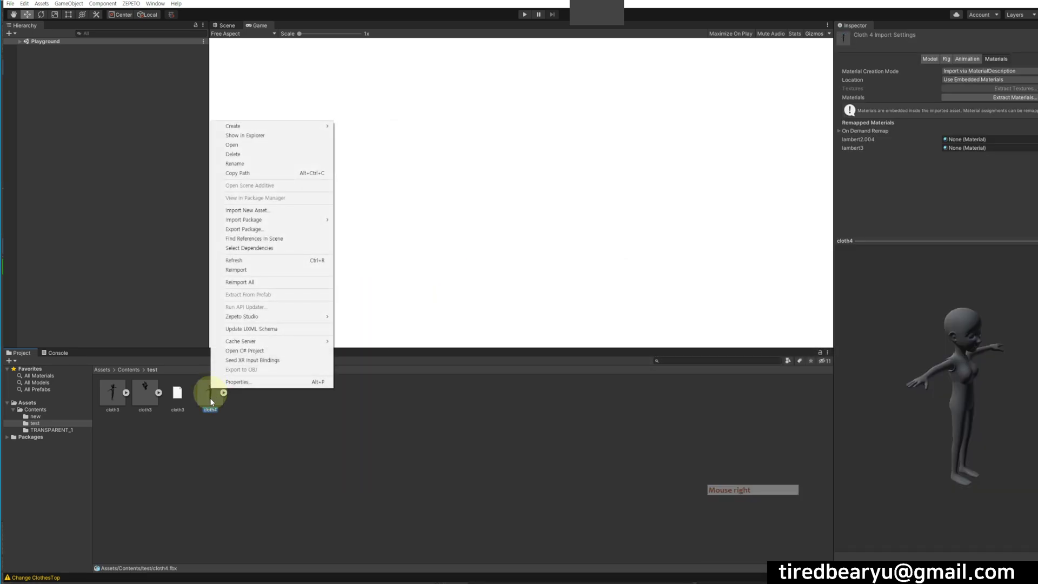
click(207, 385)
right_click(209, 388)
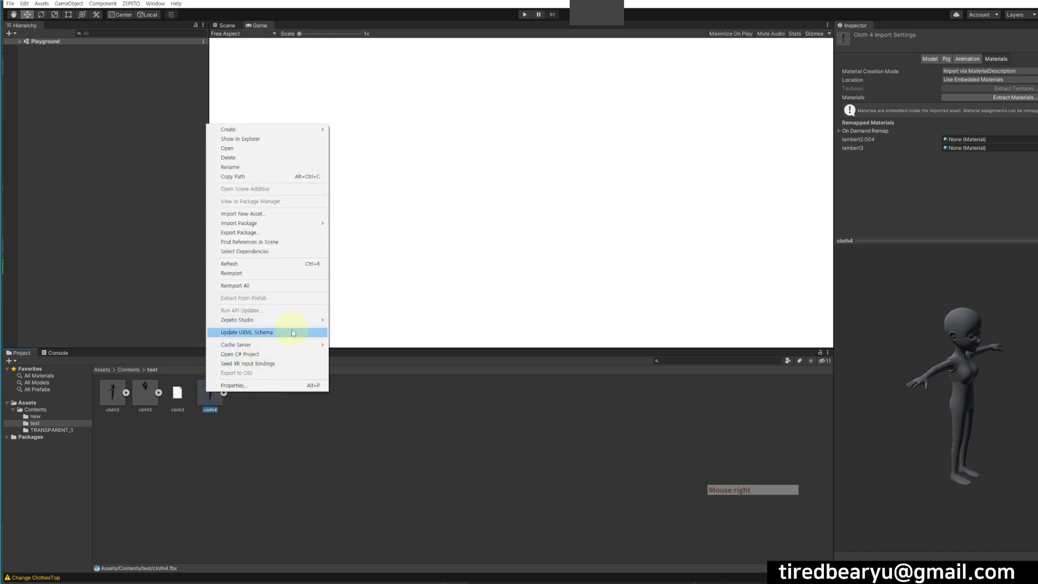
mouse_move(298, 321)
click(377, 333)
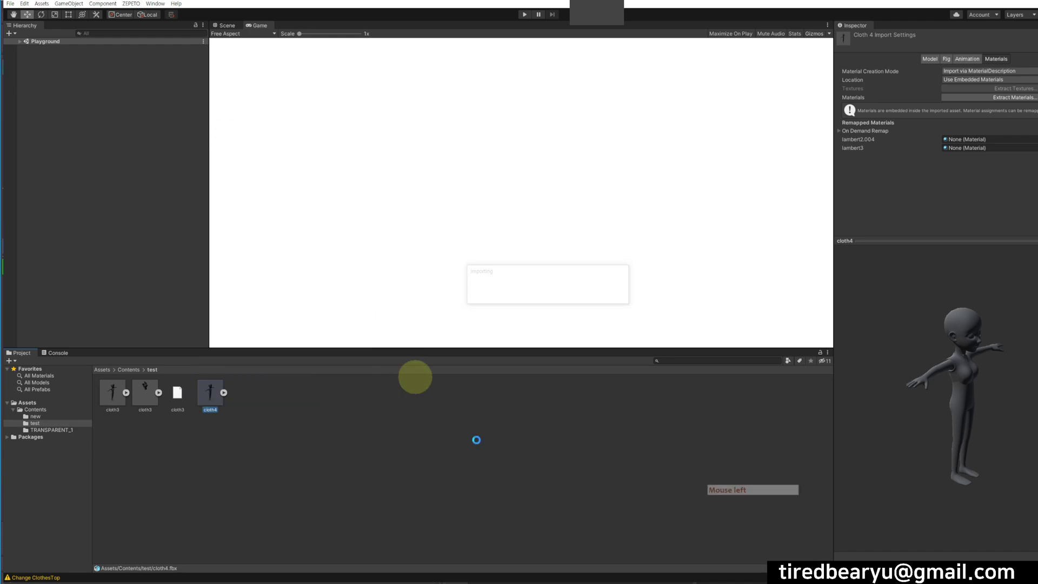
- Assign the cloth4 prefab to the ClothesTop slot of the LOADER object in the Playground scene
click(242, 398)
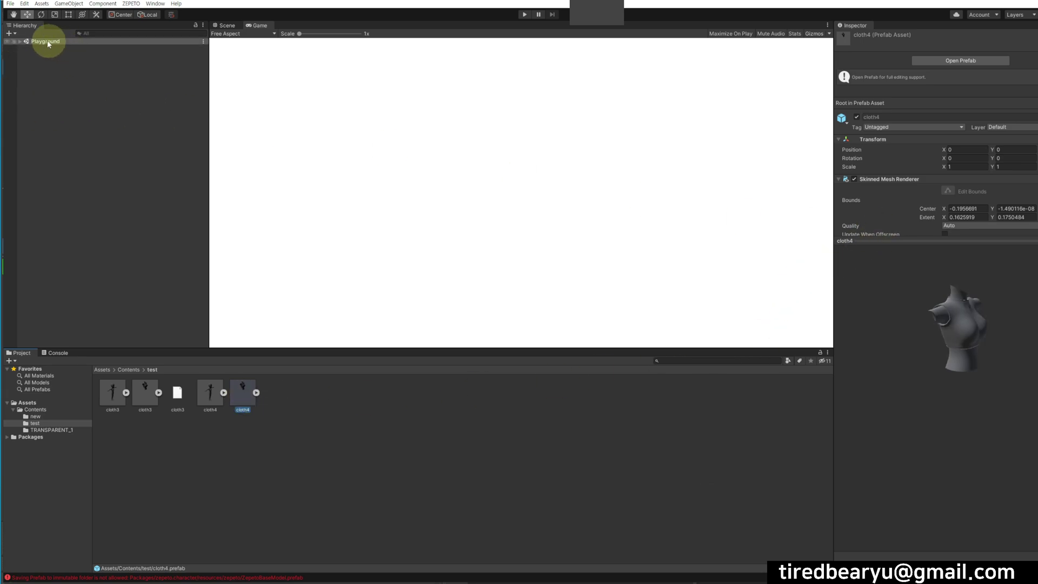
click(26, 43)
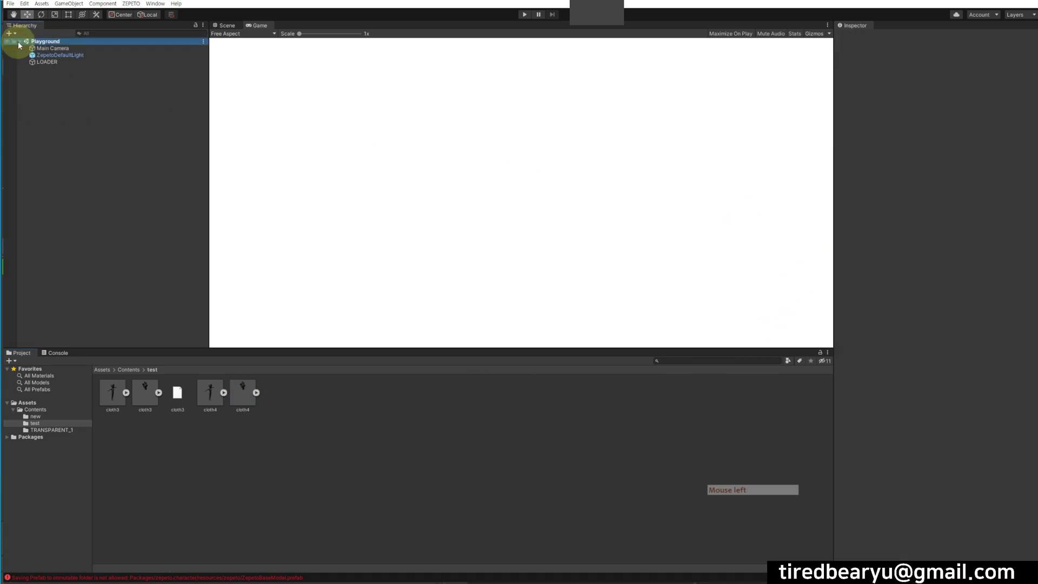
click(45, 61)
drag(245, 388, 929, 497)
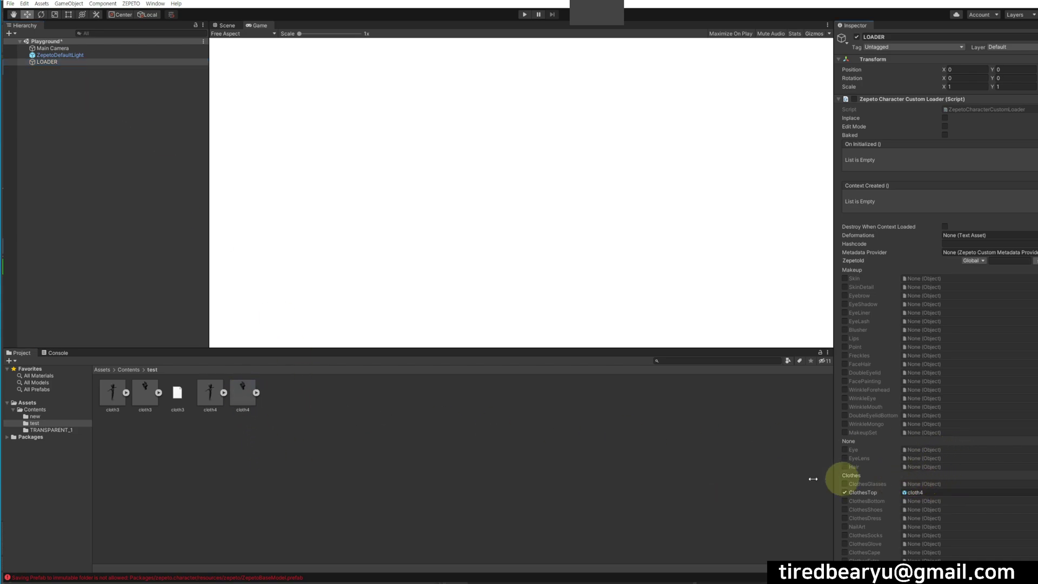
- Run the scene and check the fit of the shirt on the DEFORM_1, DEFORM_2, DEFORM_4 and DEFORM_3 body shapes
click(525, 14)
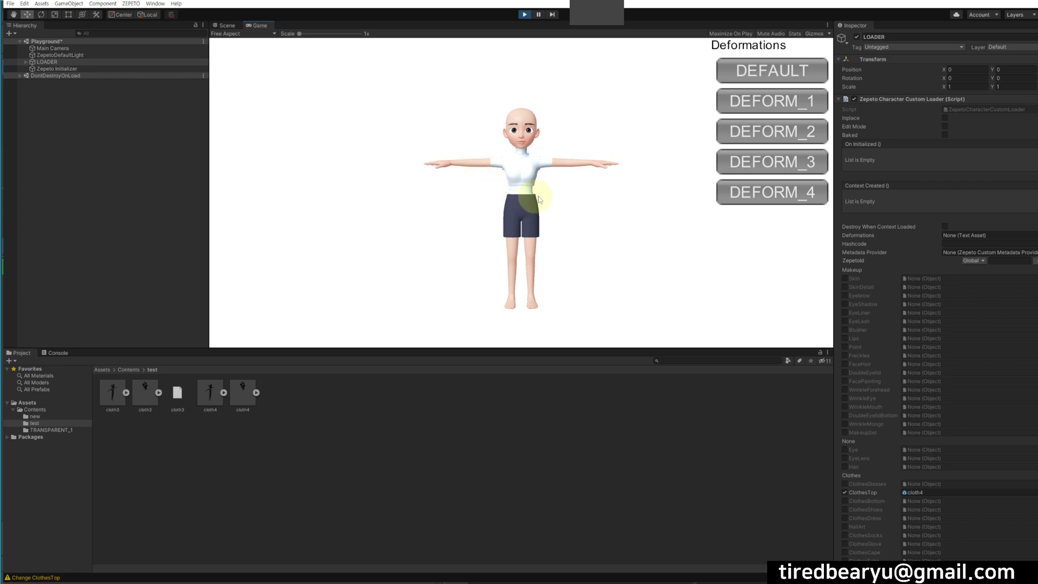
click(819, 102)
click(790, 132)
click(776, 193)
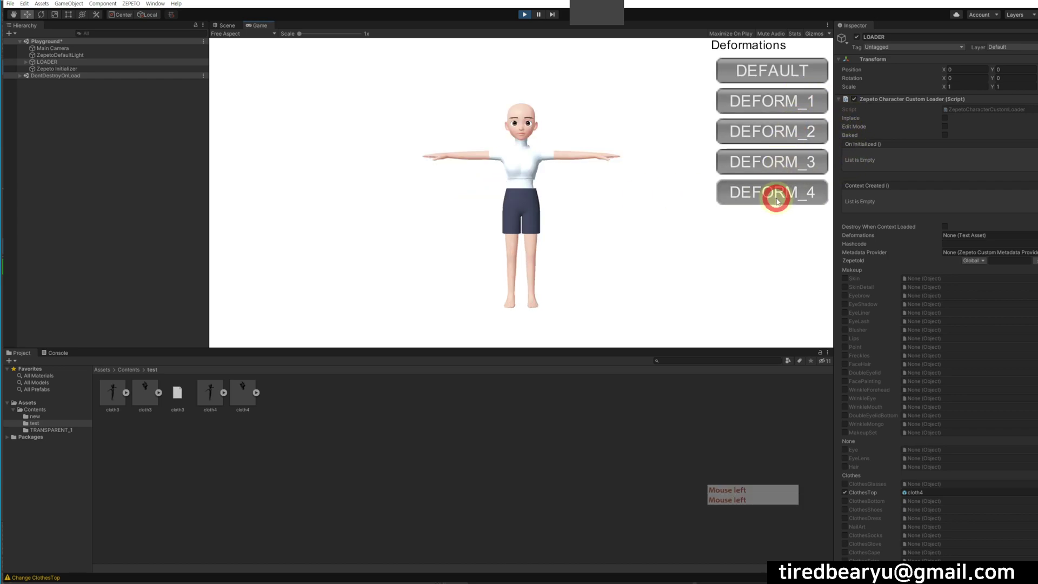
click(790, 172)
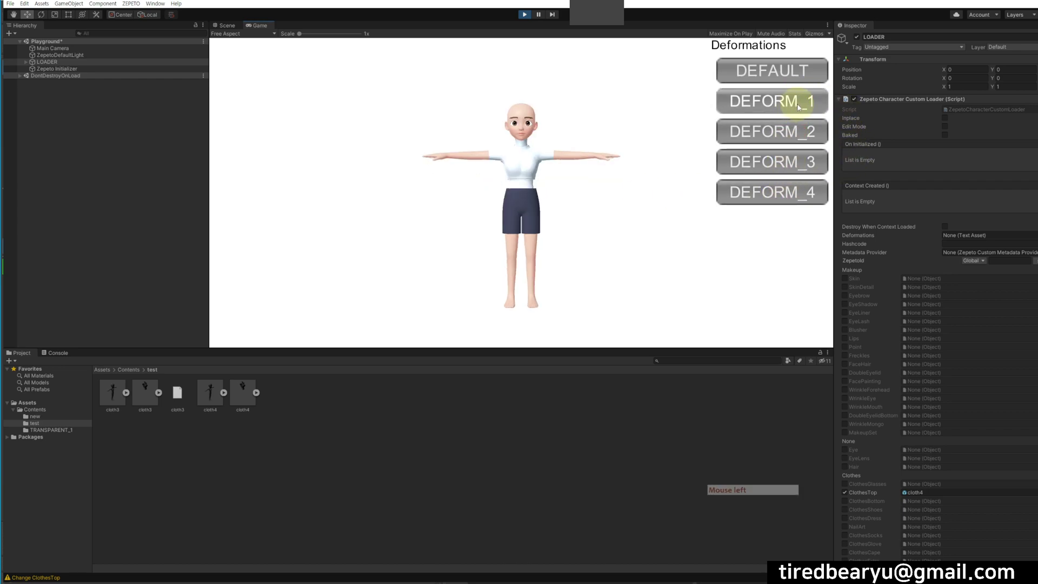
click(784, 161)
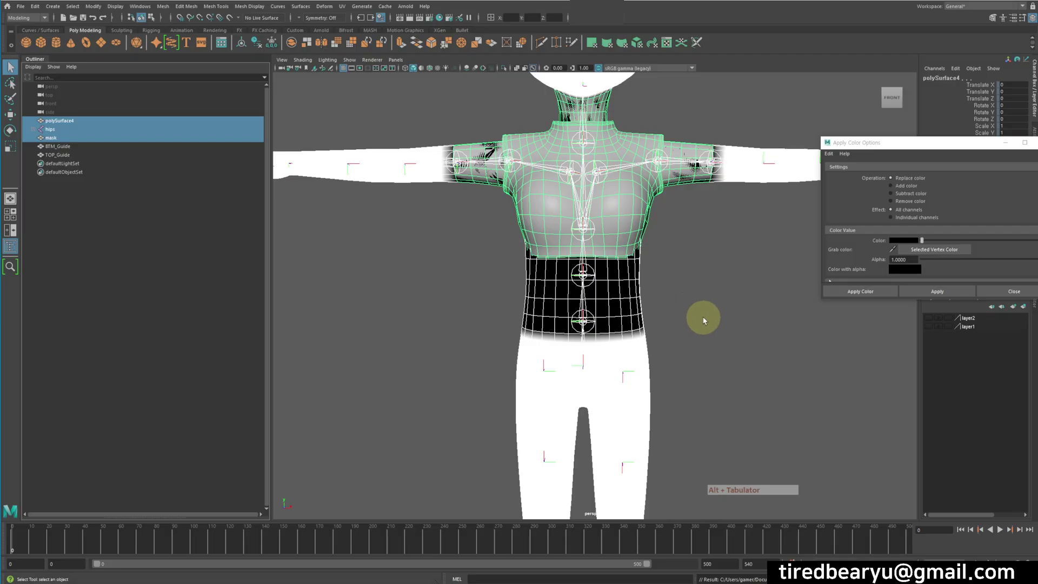
- Switch back to Maya and close the Apply Color Options window
alt+right_drag(702, 315, 679, 296)
alt+drag(679, 297, 695, 291)
alt+right_drag(695, 291, 654, 290)
alt+middle_drag(654, 290, 672, 251)
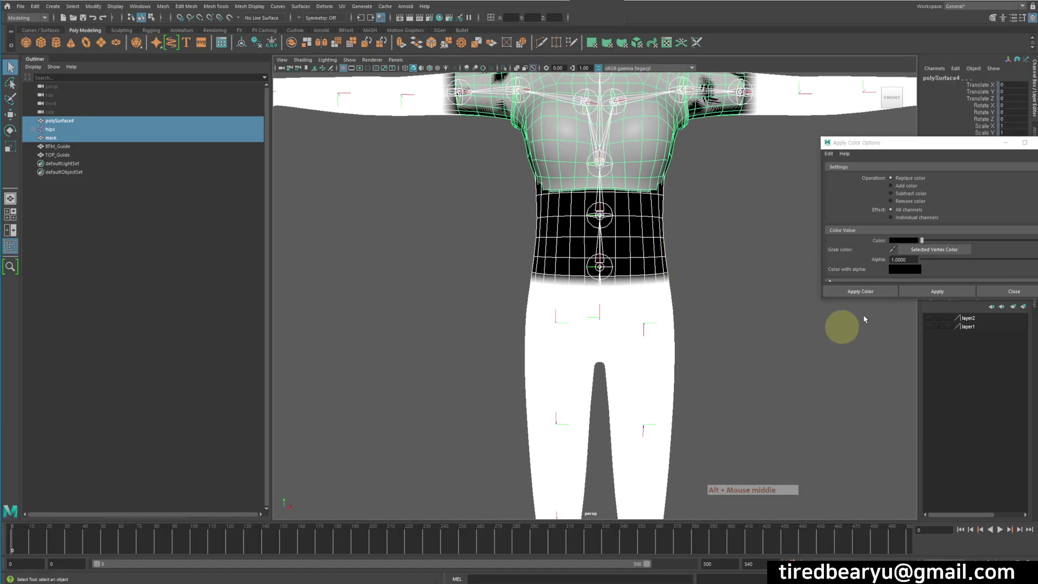
click(1035, 142)
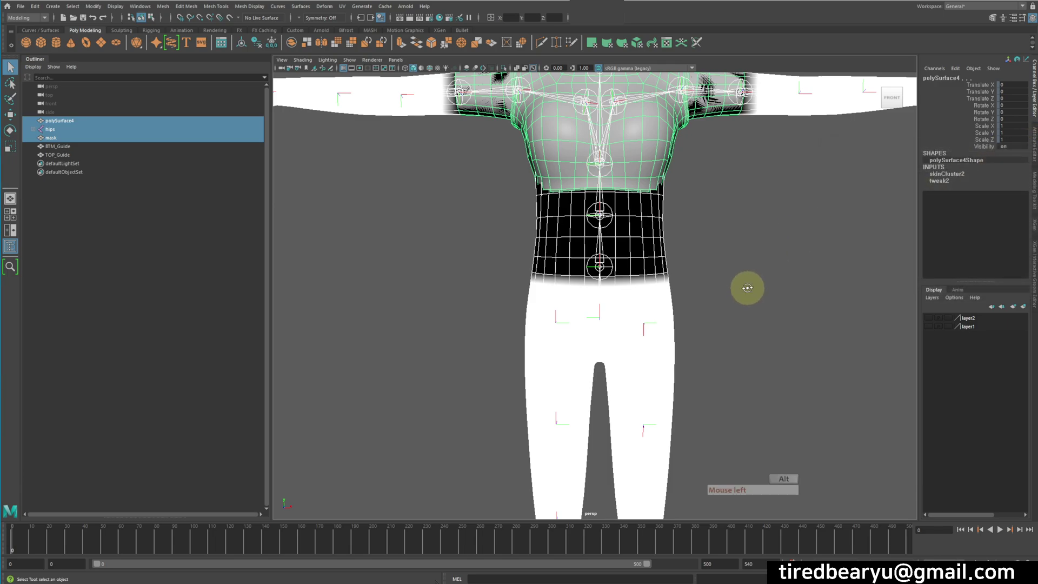
- Show the skirt-shaped guide on layer2 to examine where it meets the masked waist, keeping layer1 hidden
alt+right_drag(747, 291, 794, 290)
click(930, 319)
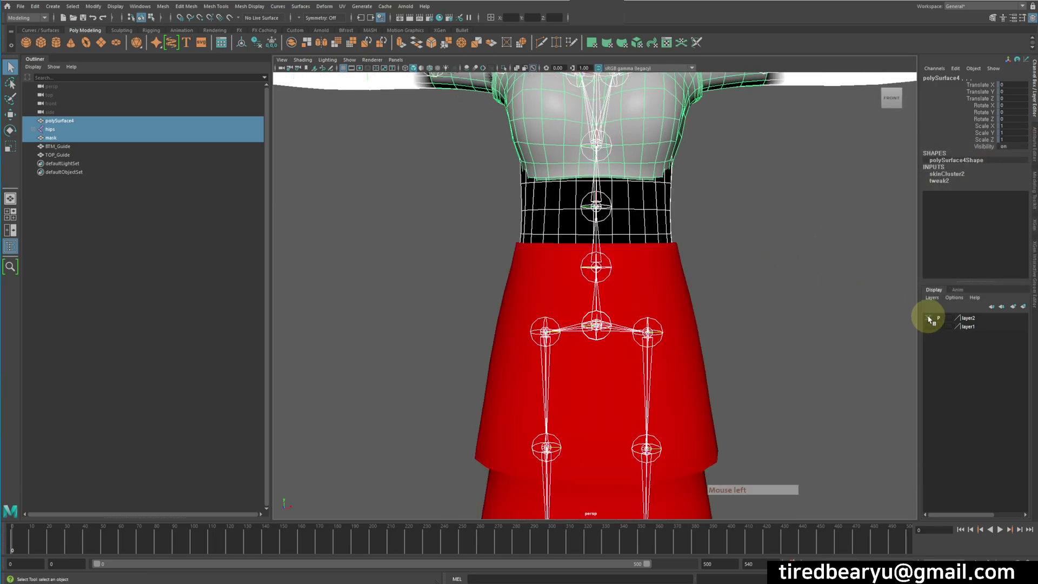
click(929, 326)
click(930, 327)
click(930, 318)
click(930, 318)
click(930, 318)
click(931, 318)
alt+right_drag(862, 322, 696, 269)
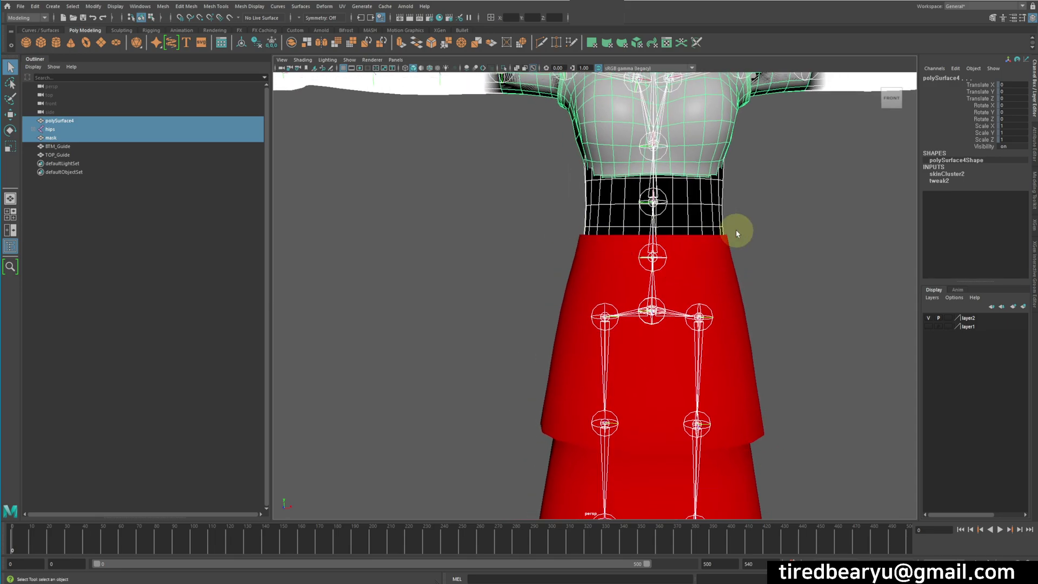
alt+drag(735, 232, 734, 241)
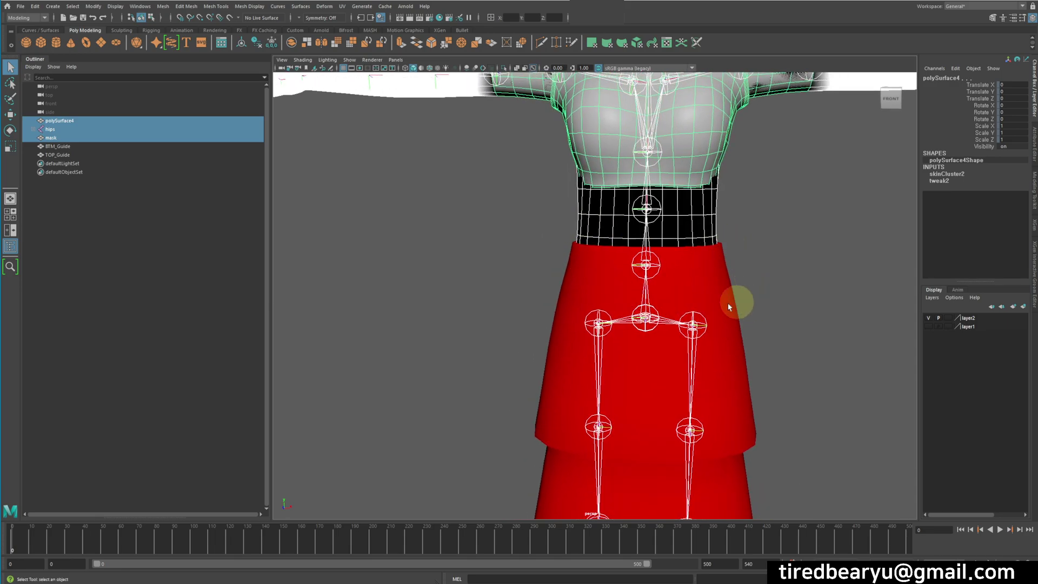
alt+middle_drag(726, 278, 748, 284)
- Compare the shirt's lower hem with the bottom guide in wireframe display, selecting polySurface4 and BTM_Guide in turn
key(4)
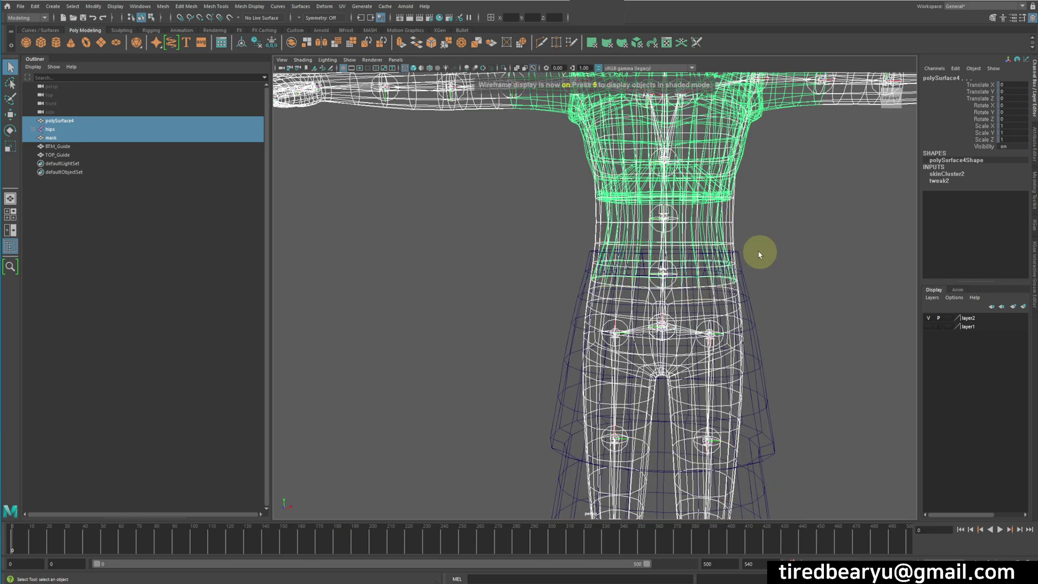
alt+drag(749, 260, 719, 239)
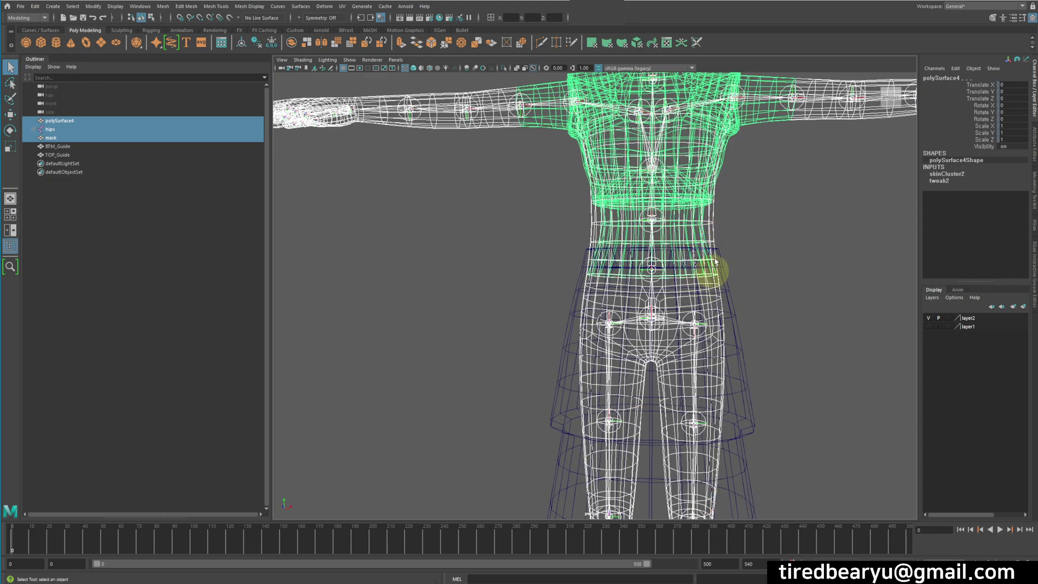
key(5)
key(4)
mouse_move(722, 284)
alt+mouse_down()
mouse_move(712, 283)
mouse_move(730, 277)
alt+mouse_up()
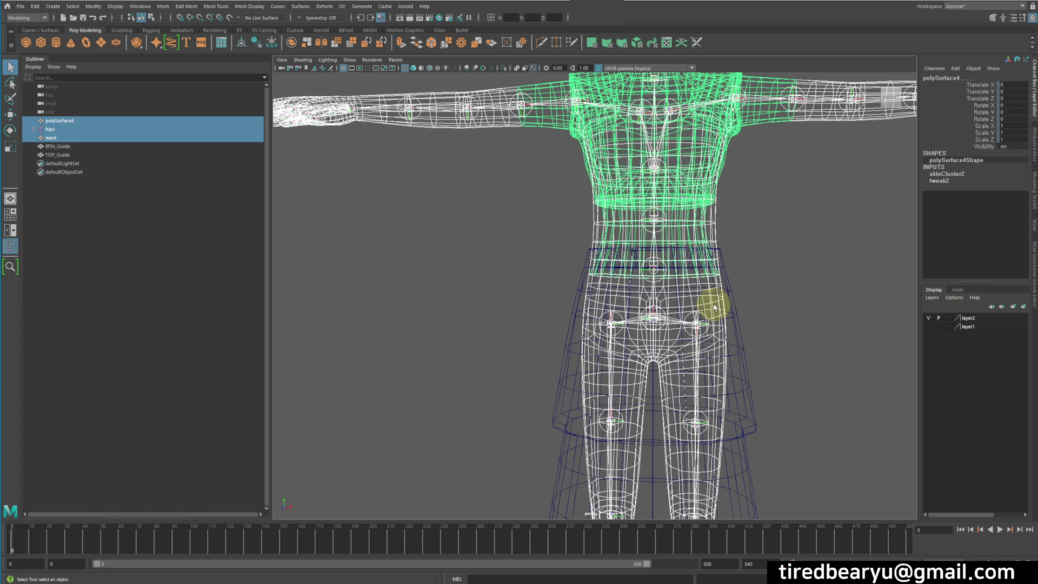
click(837, 258)
click(701, 231)
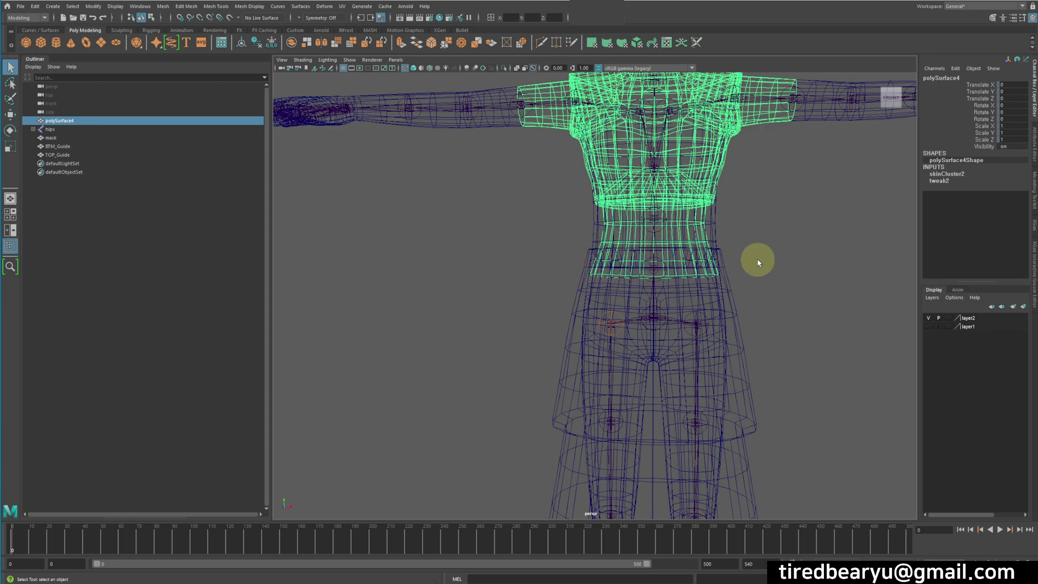
click(729, 287)
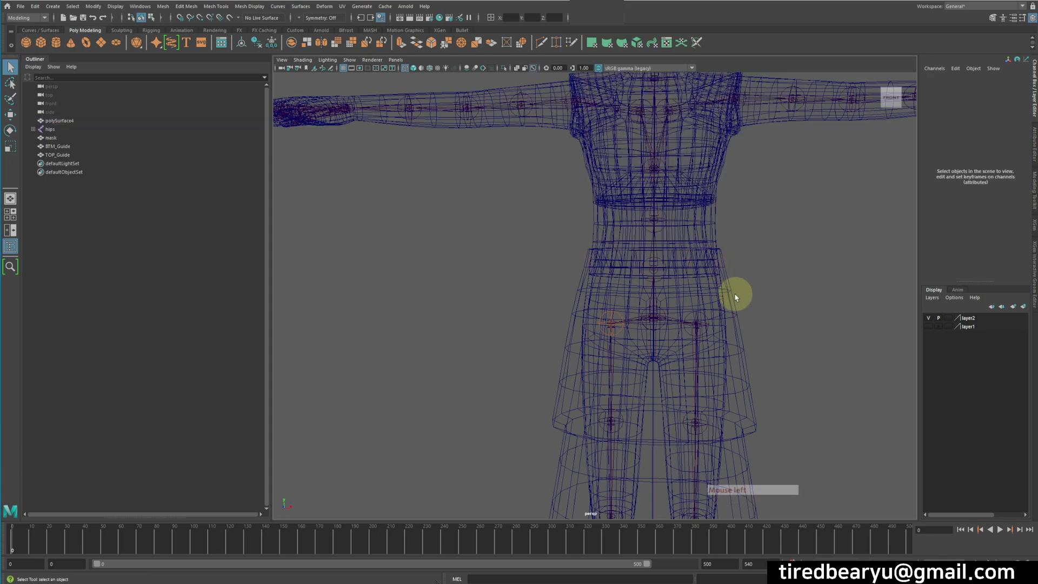
click(733, 302)
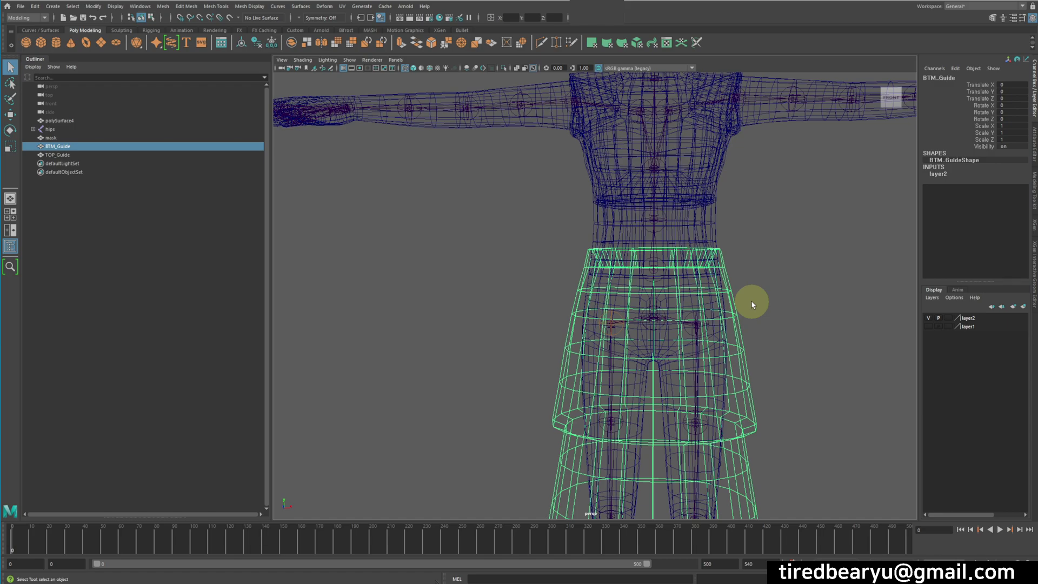
mouse_move(720, 309)
alt+mouse_down()
mouse_move(728, 348)
mouse_move(721, 320)
alt+mouse_up()
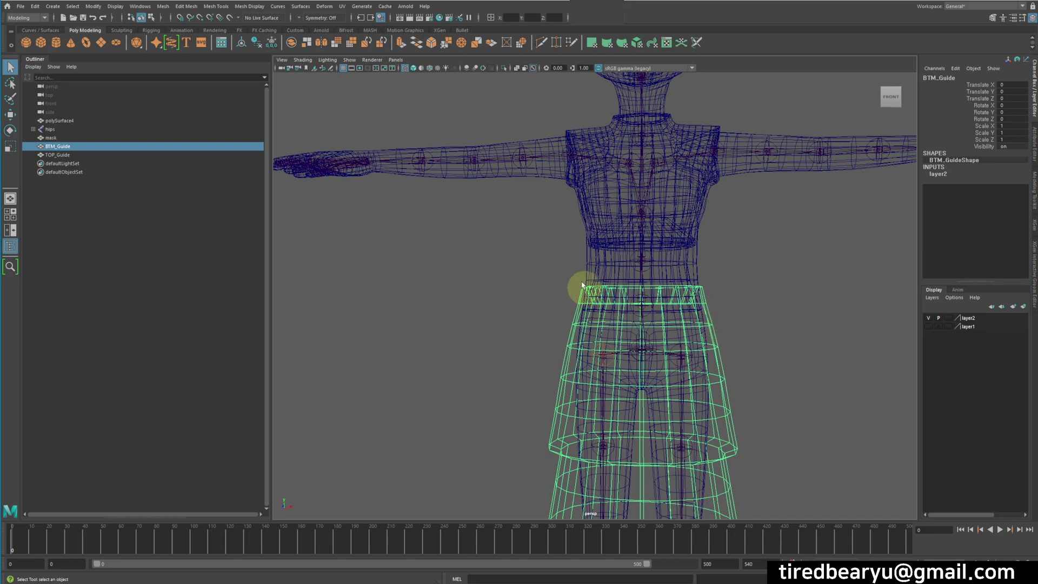
- Show the top guide on layer1 in shaded display and select TOP_Guide to examine its overlap with the bottom guide
click(928, 327)
click(800, 319)
key(5)
click(718, 295)
mouse_move(656, 354)
alt+mouse_down()
mouse_move(656, 332)
mouse_move(625, 343)
mouse_move(717, 346)
mouse_move(665, 344)
alt+mouse_up()
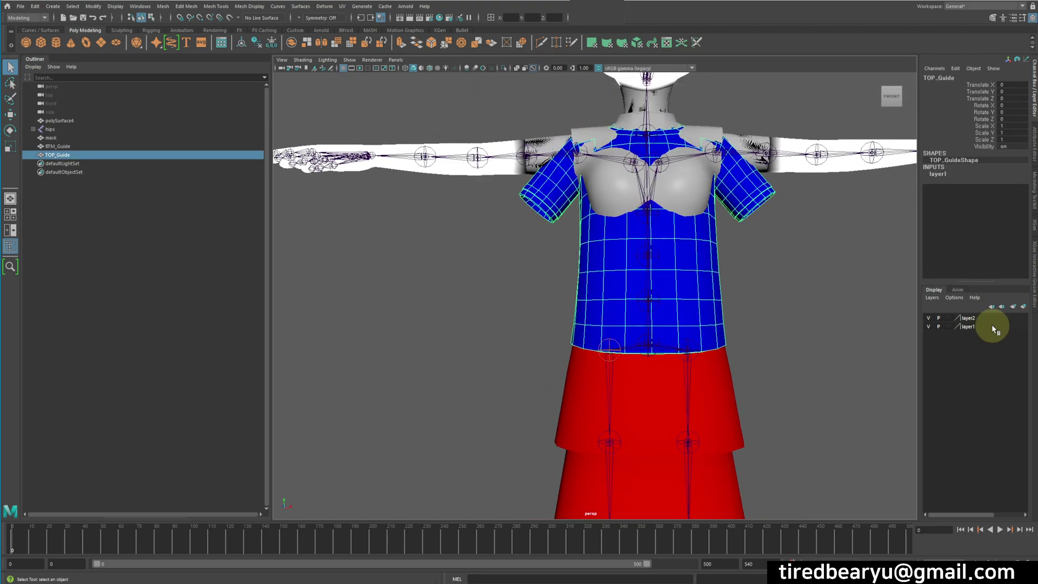
- Hide the guide layers layer2 and layer1 and select the mask mesh
click(928, 319)
click(928, 327)
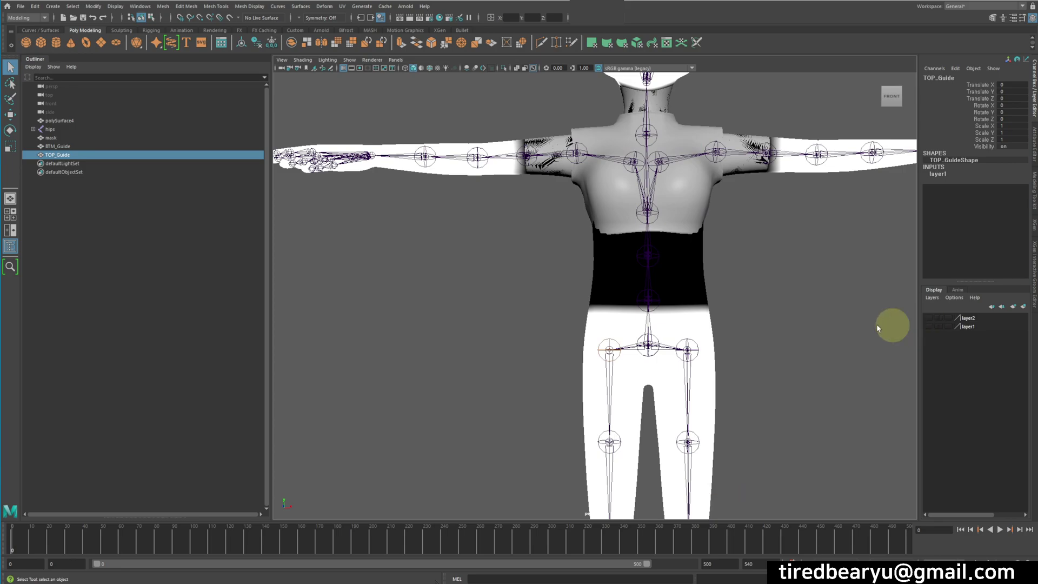
click(704, 287)
alt+right_drag(777, 273, 732, 281)
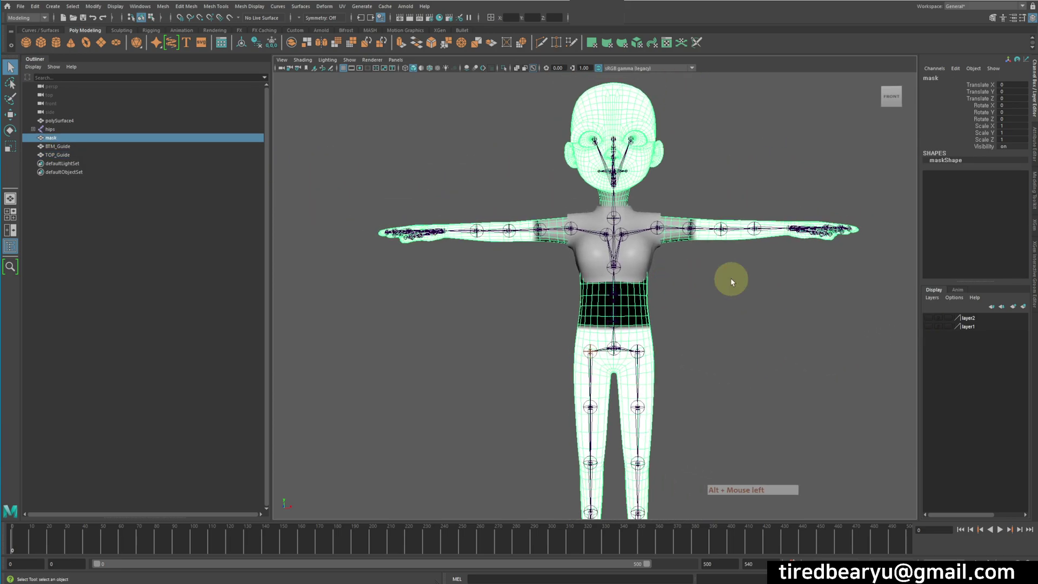
- Select the shirt mesh polySurface4 and open its UV layout in the UV Editor, placing the window beside the model
click(693, 285)
scroll(703, 303, up, 3)
click(684, 269)
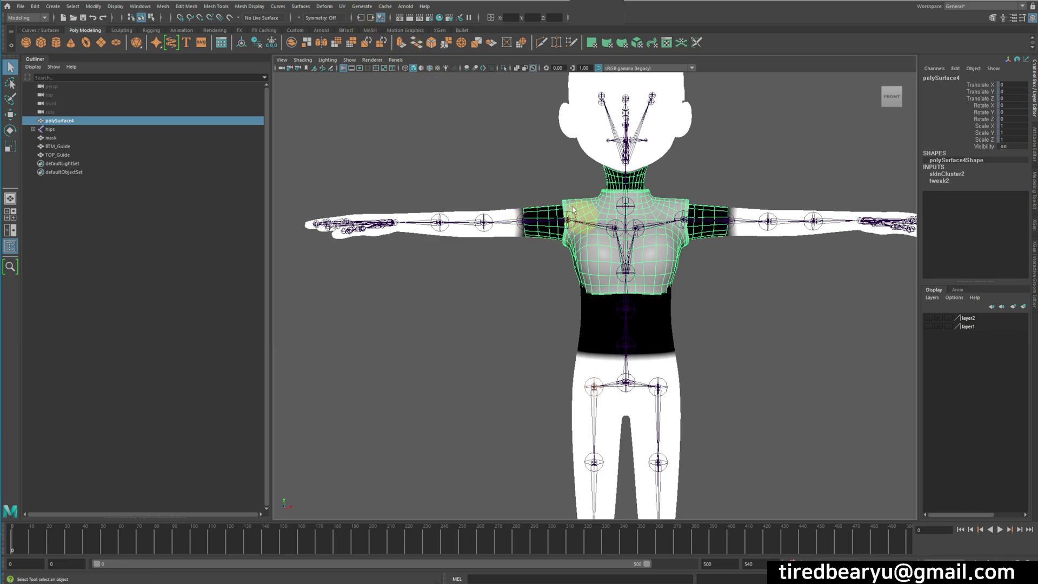
click(342, 6)
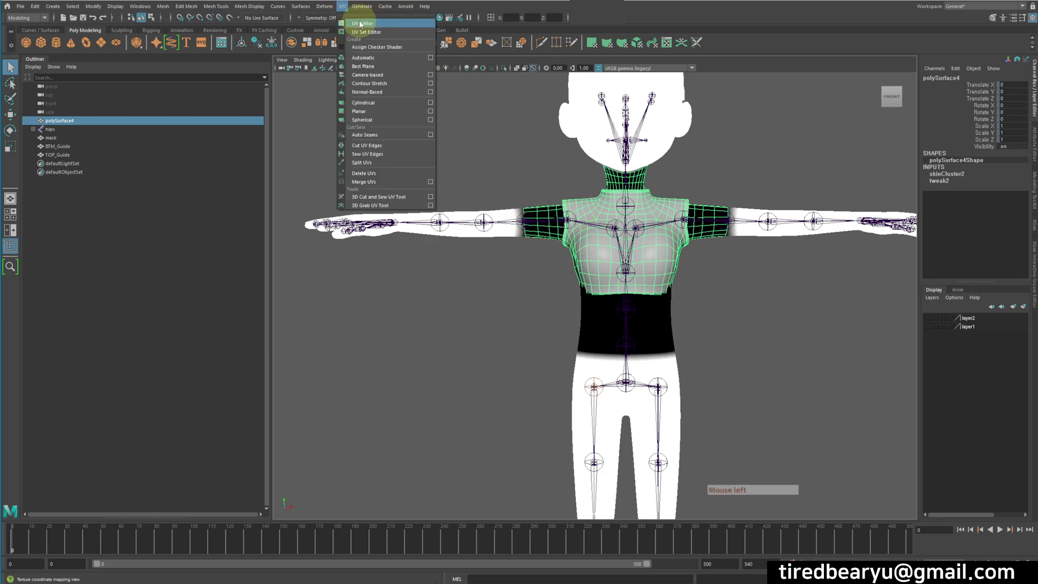
click(360, 24)
alt+middle_drag(685, 325, 756, 306)
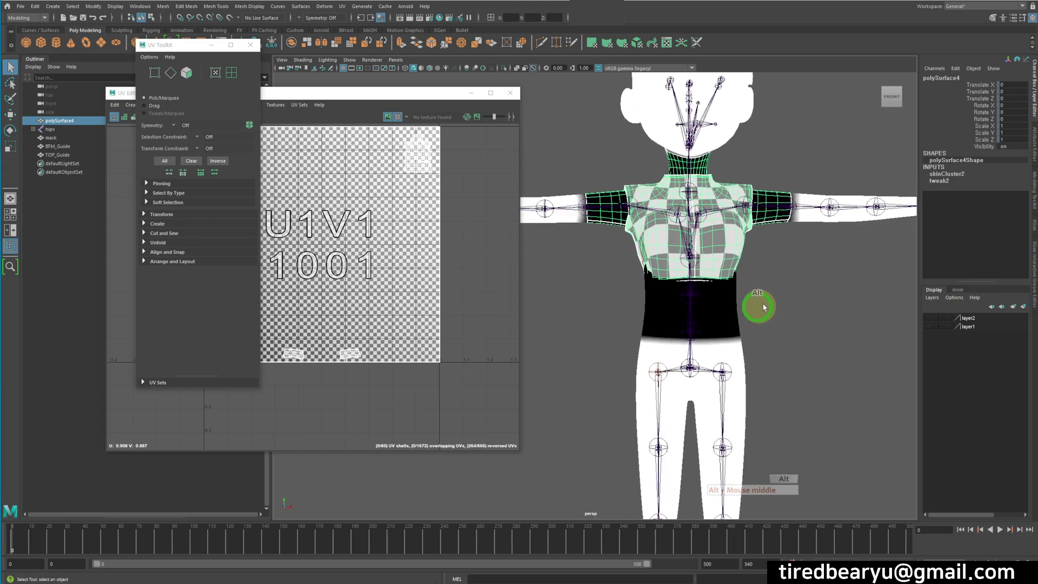
drag(340, 92, 408, 102)
alt+middle_drag(717, 270, 778, 260)
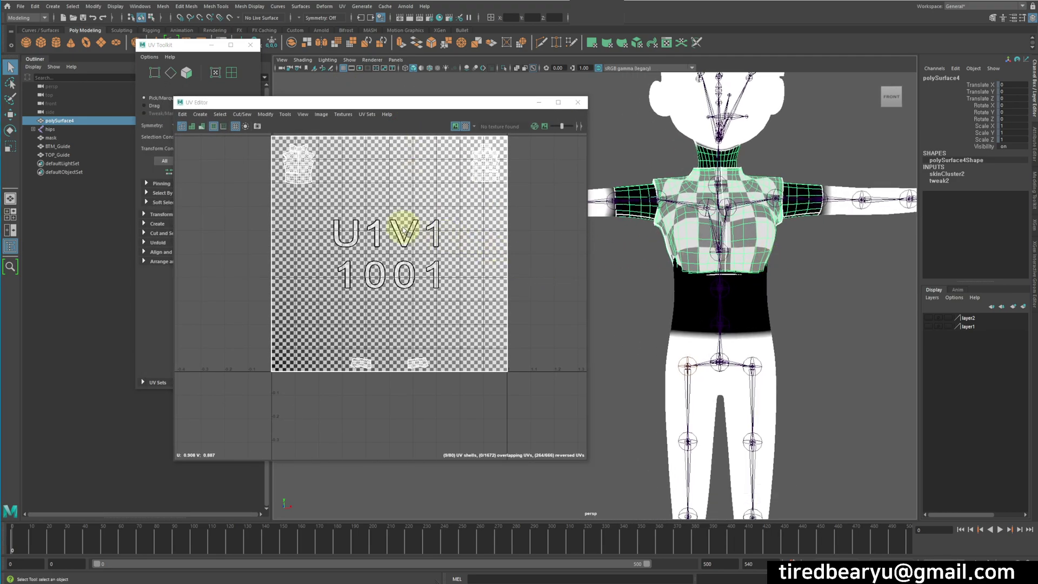
alt+middle_drag(443, 199, 446, 226)
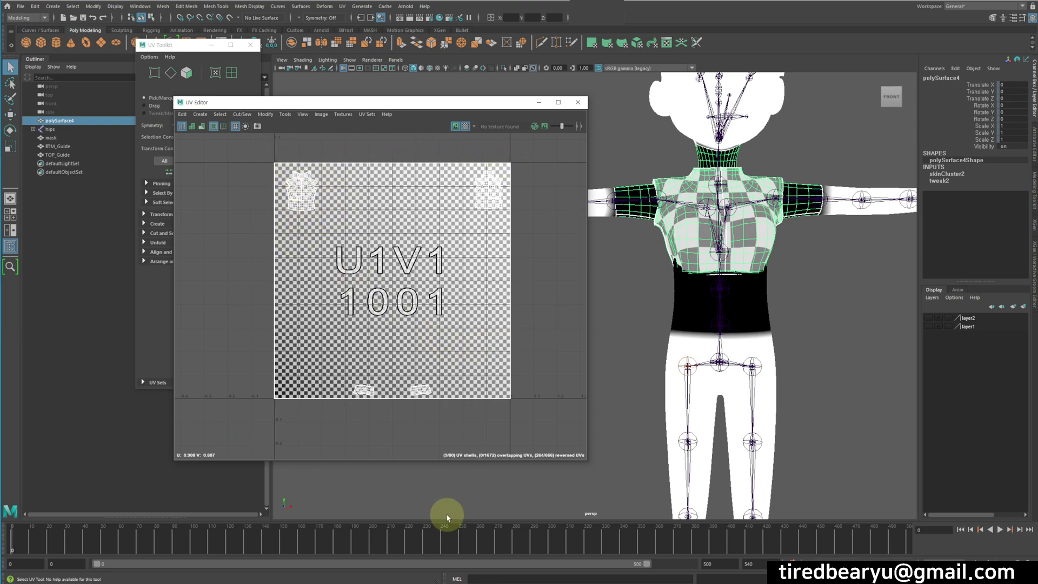
- Show the model in wireframe display and examine the shirt mesh around the chest, waist and sleeves
alt+drag(783, 407, 788, 405)
alt+middle_drag(788, 405, 746, 297)
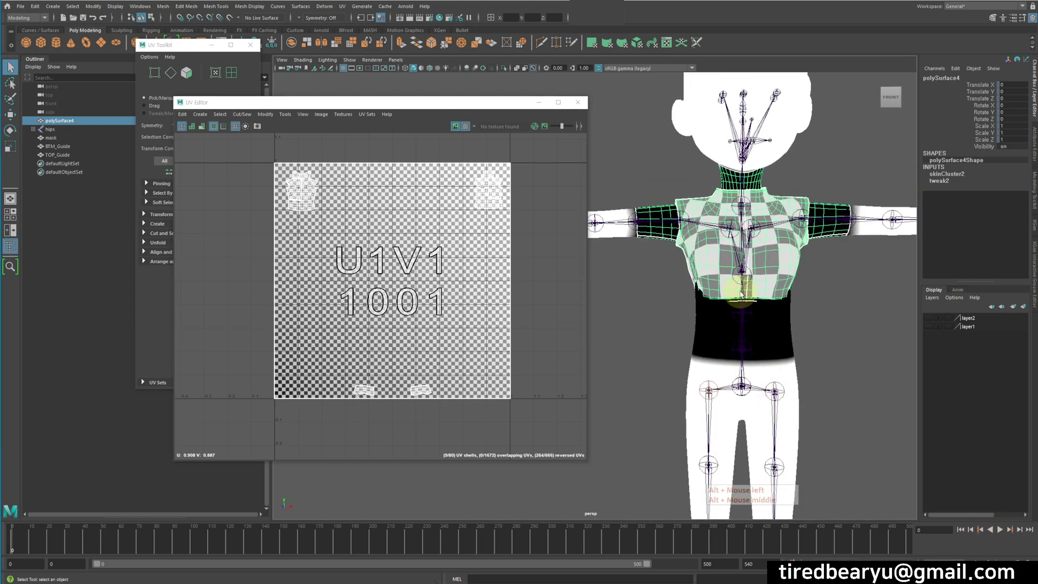
key(4)
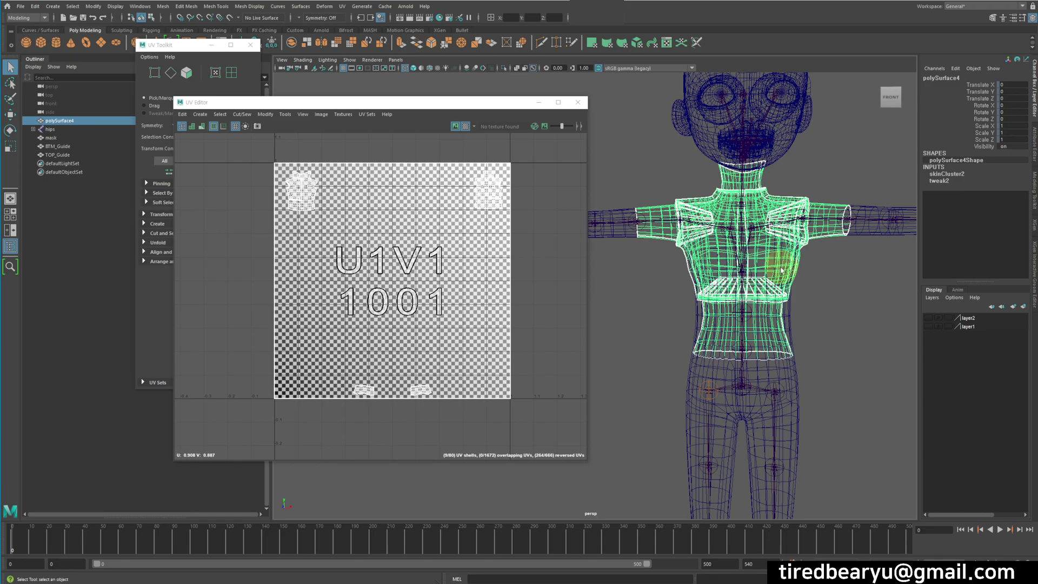
alt+right_drag(731, 280, 676, 289)
alt+drag(676, 290, 652, 290)
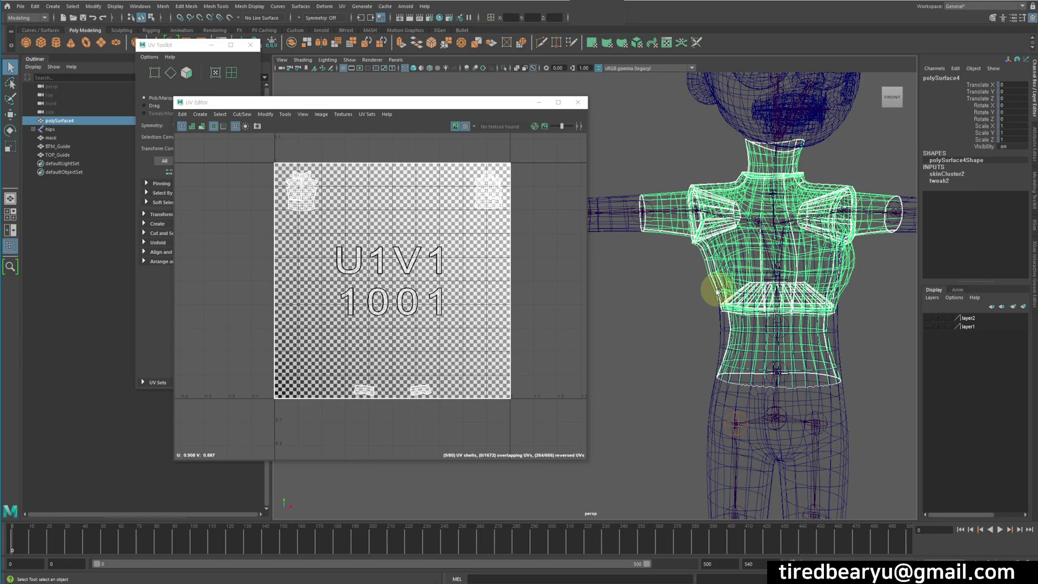
alt+drag(710, 255, 795, 181)
alt+middle_drag(795, 181, 817, 183)
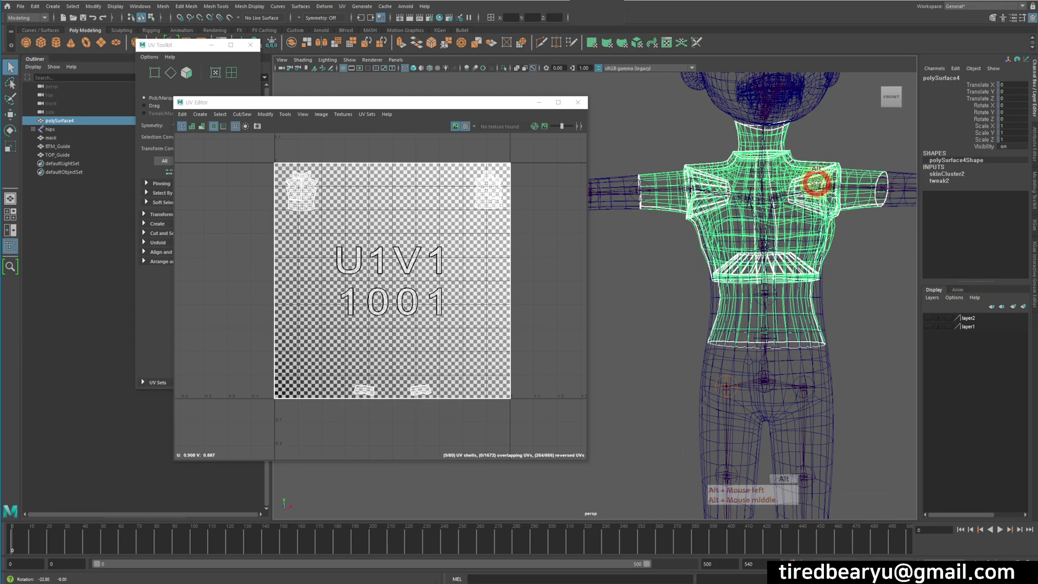
- Select the square UV shells that fill the whole U1V1 tile and delete their components from the shirt
right_drag(287, 275, 305, 265)
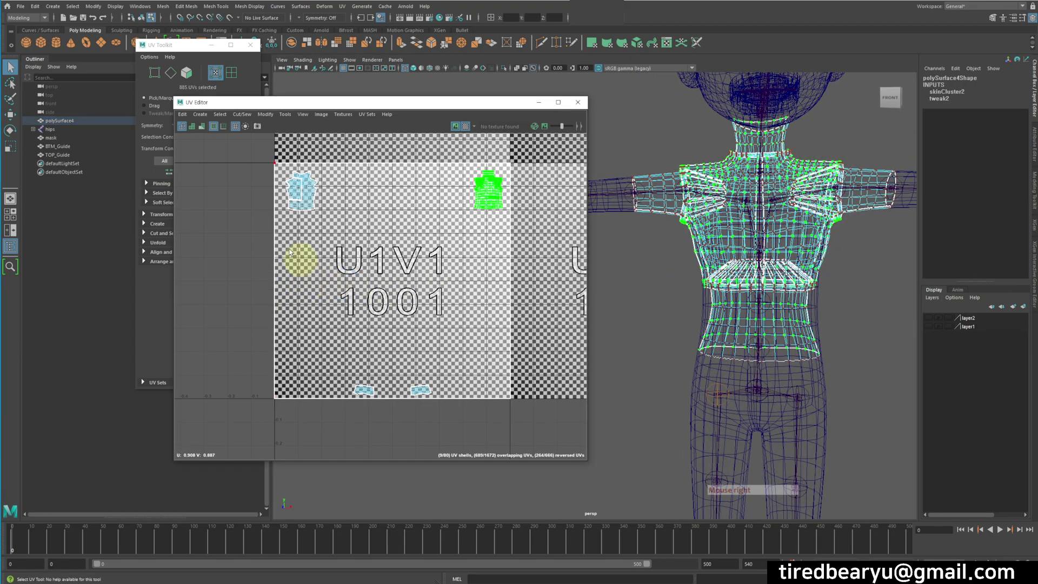
right_drag(247, 168, 207, 158)
drag(247, 152, 292, 172)
alt+drag(754, 224, 799, 239)
alt+drag(835, 190, 727, 232)
click(269, 221)
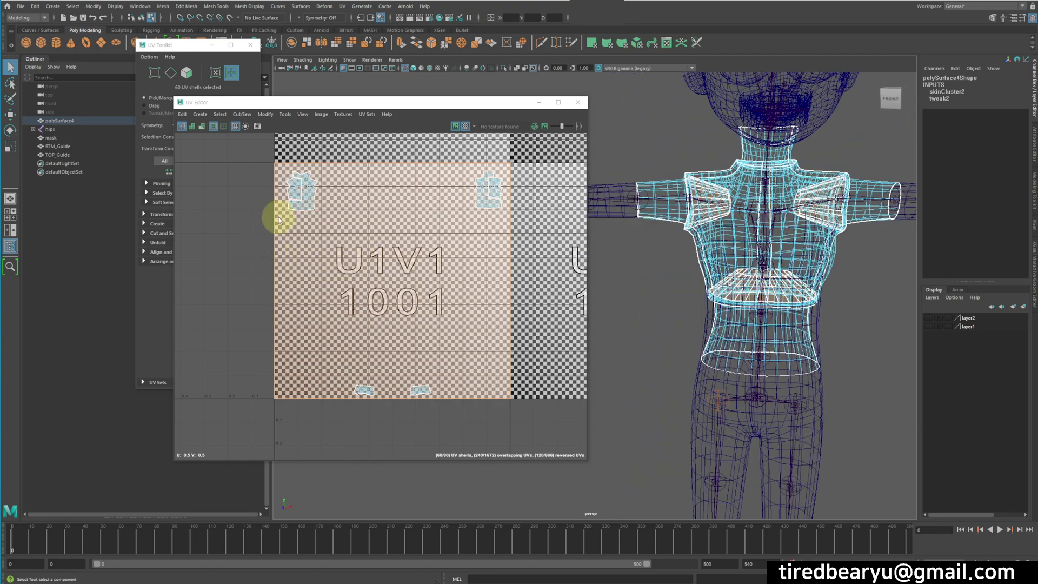
alt+drag(743, 277, 767, 186)
mouse_move(797, 256)
alt+mouse_down()
mouse_move(765, 263)
mouse_move(781, 255)
alt+mouse_up()
click(767, 320)
- Select all remaining shirt UVs and arrange their shells in the U1V1 tile with Layout
scroll(364, 253, down, 1)
right_drag(352, 246, 374, 246)
drag(221, 152, 532, 397)
mouse_move(744, 284)
alt+mouse_down()
mouse_move(747, 301)
mouse_move(758, 300)
alt+mouse_up()
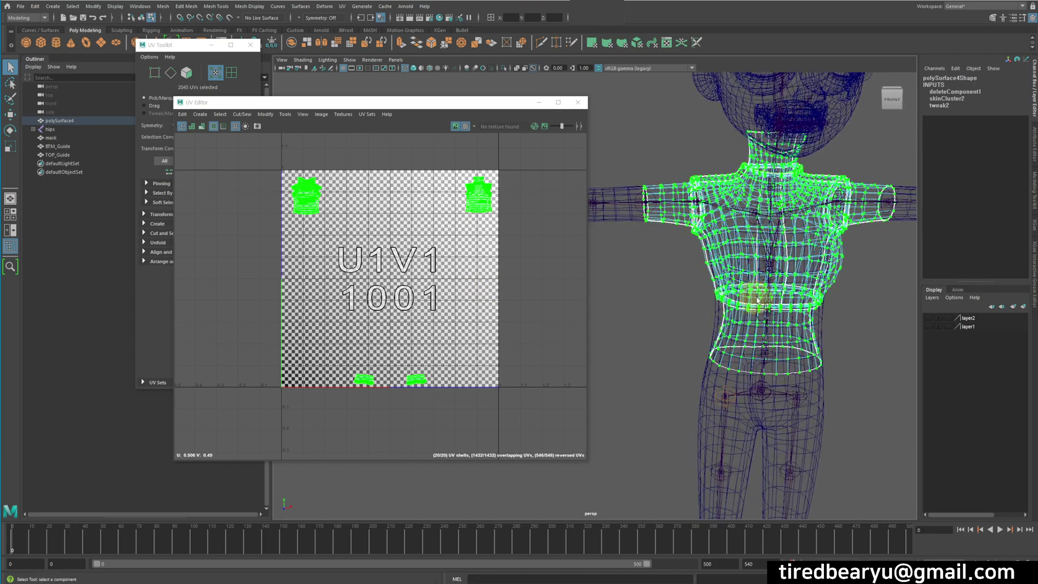
click(283, 115)
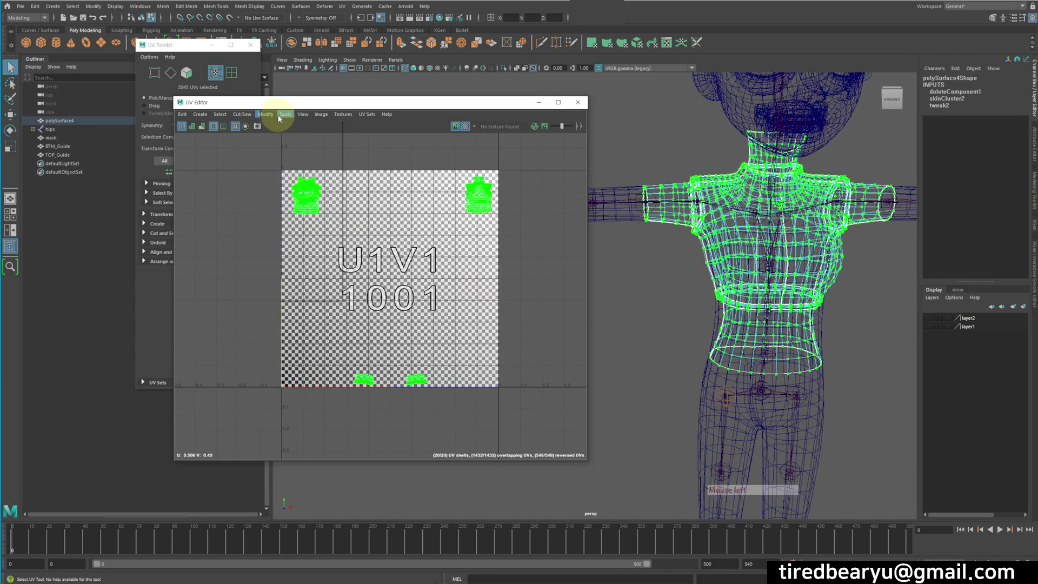
mouse_move(269, 109)
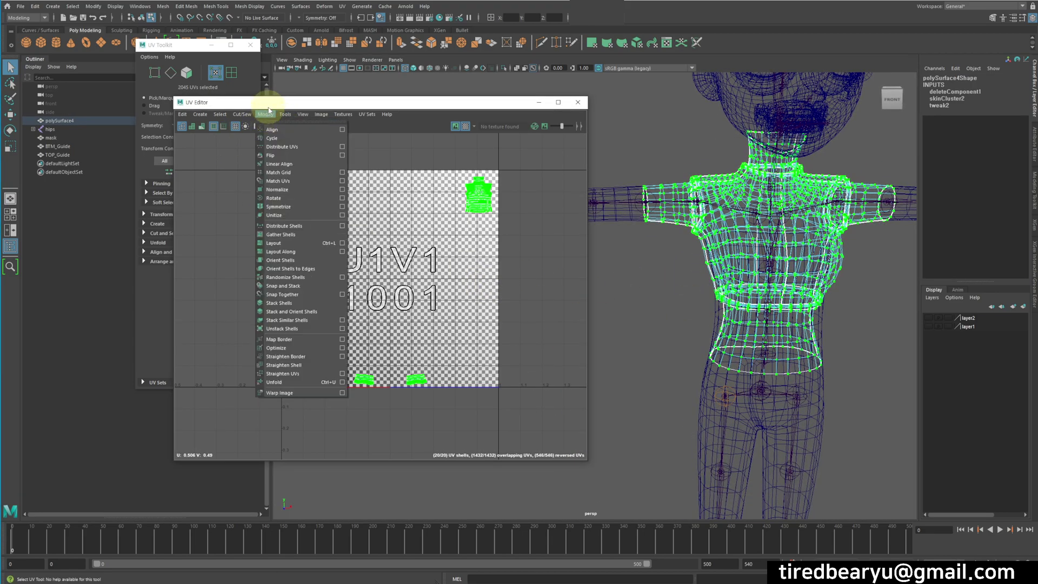
click(316, 244)
- Hide the checker map and examine the arranged shirt shells in the UV Editor
alt+right_drag(431, 262, 431, 261)
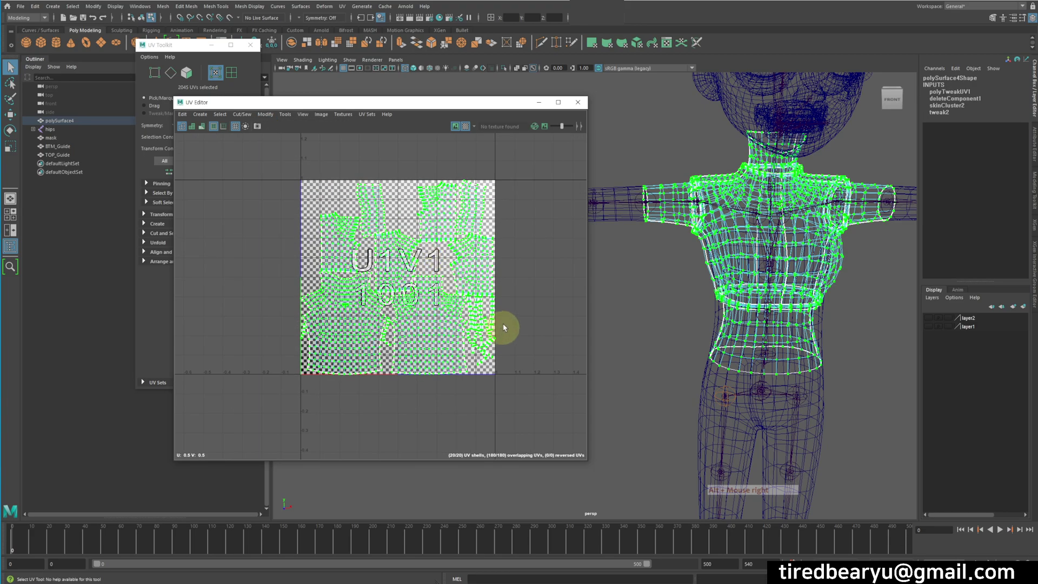
click(466, 128)
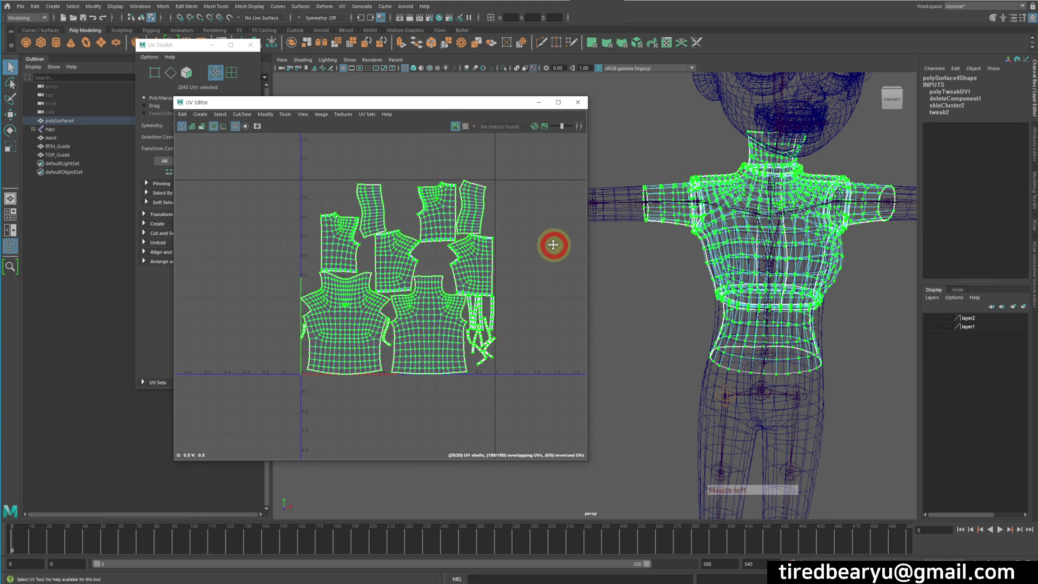
alt+middle_drag(552, 243, 568, 263)
alt+right_drag(568, 262, 513, 285)
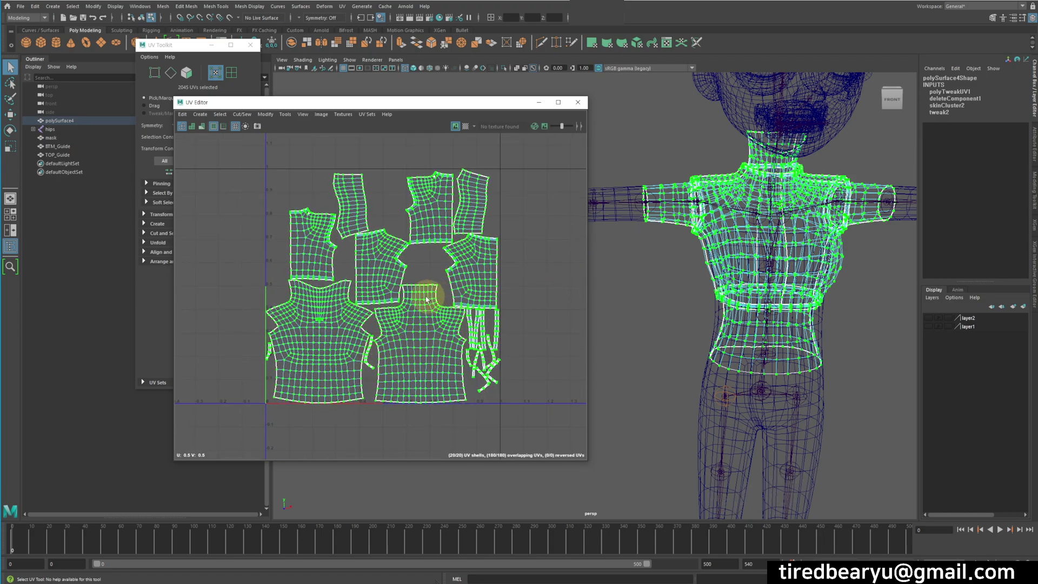
right_drag(394, 228, 427, 184)
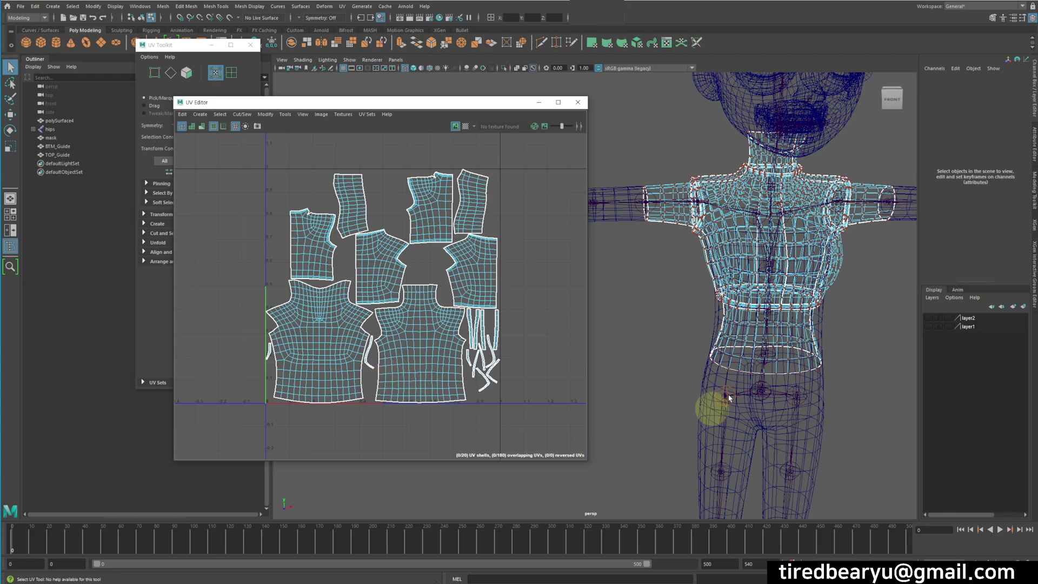
- Display the checker map on the shirt in textured shaded display and return to object selection
click(723, 364)
key(6)
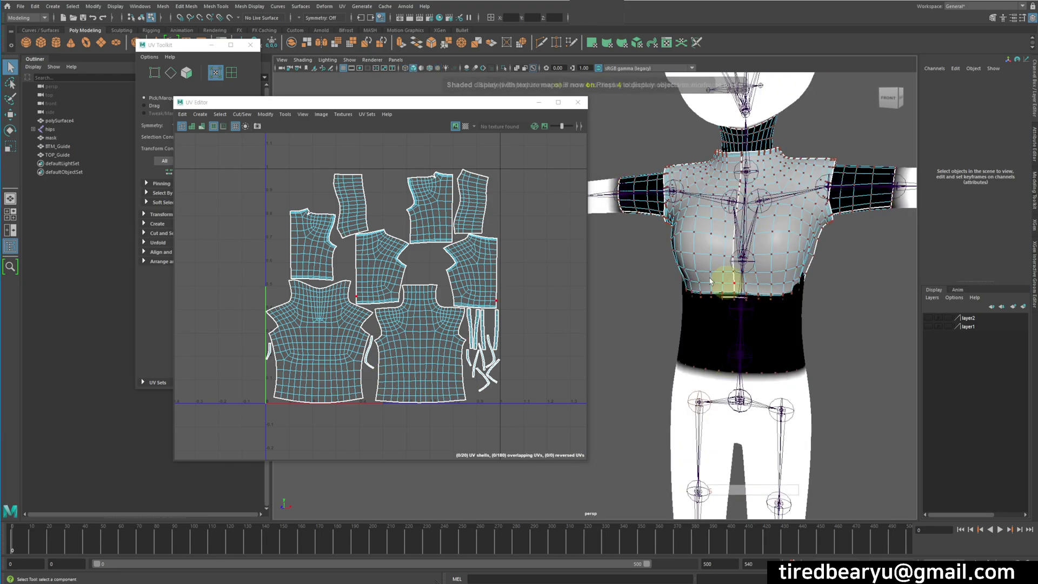
click(465, 126)
alt+drag(803, 284, 816, 285)
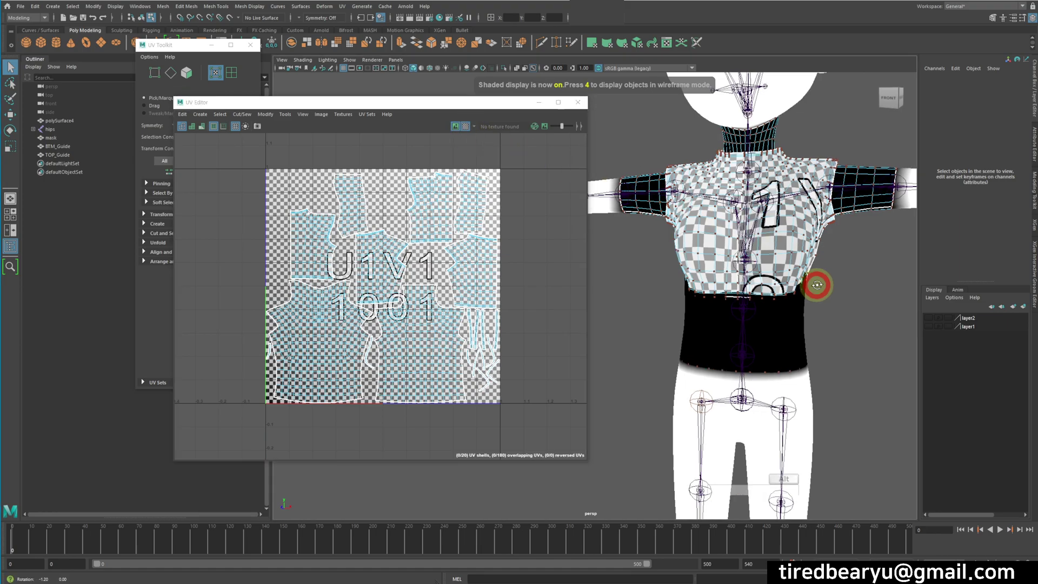
right_click(865, 266)
click(842, 288)
- Examine the checker pattern for distortion on the shirt's chest, side and underarm
alt+middle_drag(841, 288, 769, 276)
alt+right_drag(770, 277, 774, 260)
mouse_move(722, 248)
alt+mouse_down()
mouse_move(755, 232)
mouse_move(723, 232)
mouse_move(724, 244)
alt+mouse_up()
alt+right_drag(476, 268, 411, 262)
alt+middle_drag(411, 263, 425, 282)
alt+right_drag(793, 232, 806, 278)
alt+drag(807, 278, 753, 301)
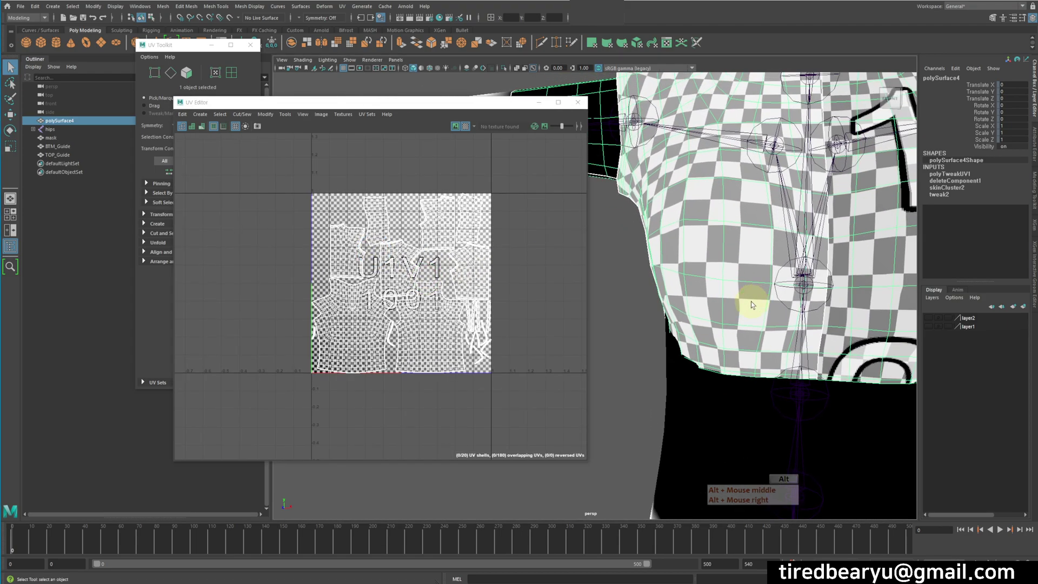
alt+drag(738, 238, 772, 234)
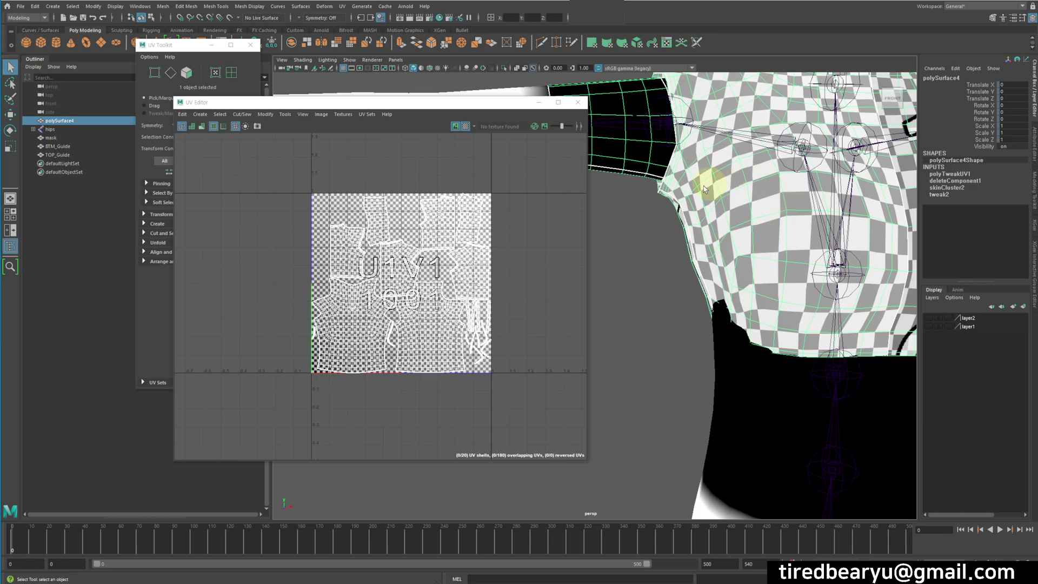
alt+drag(719, 183, 775, 207)
alt+drag(801, 252, 753, 267)
alt+middle_drag(753, 267, 827, 256)
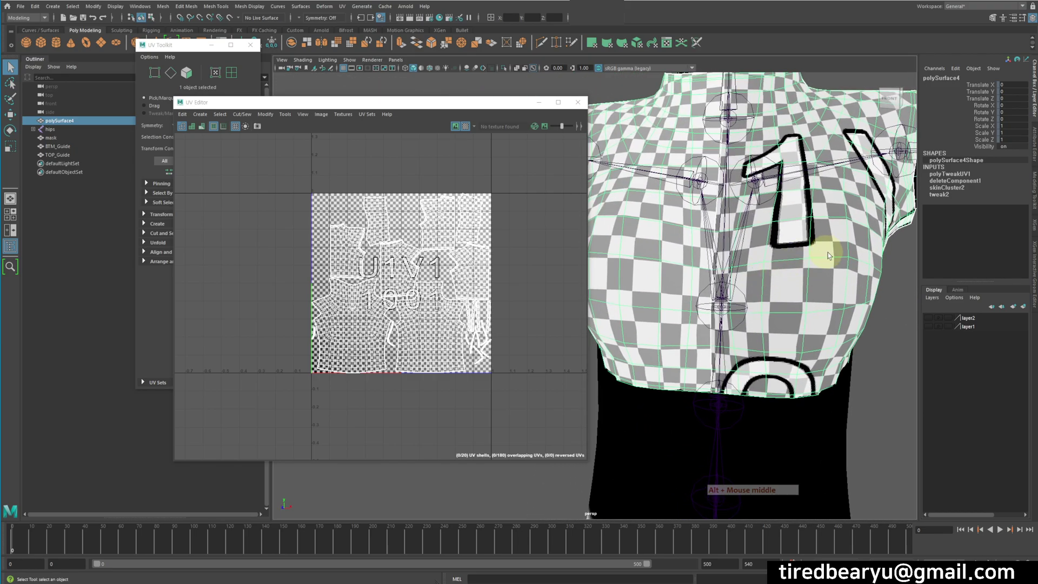
- Select all of the shirt's UVs and apply Unfold to reduce the checker distortion
click(297, 268)
scroll(302, 232, down, 3)
right_drag(274, 191, 286, 199)
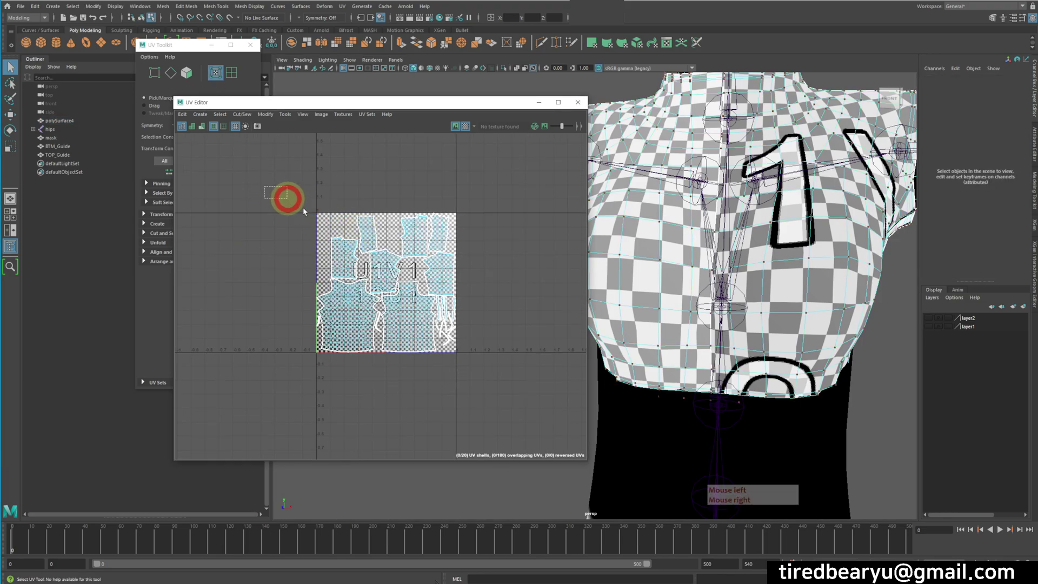
drag(285, 199, 494, 371)
click(283, 115)
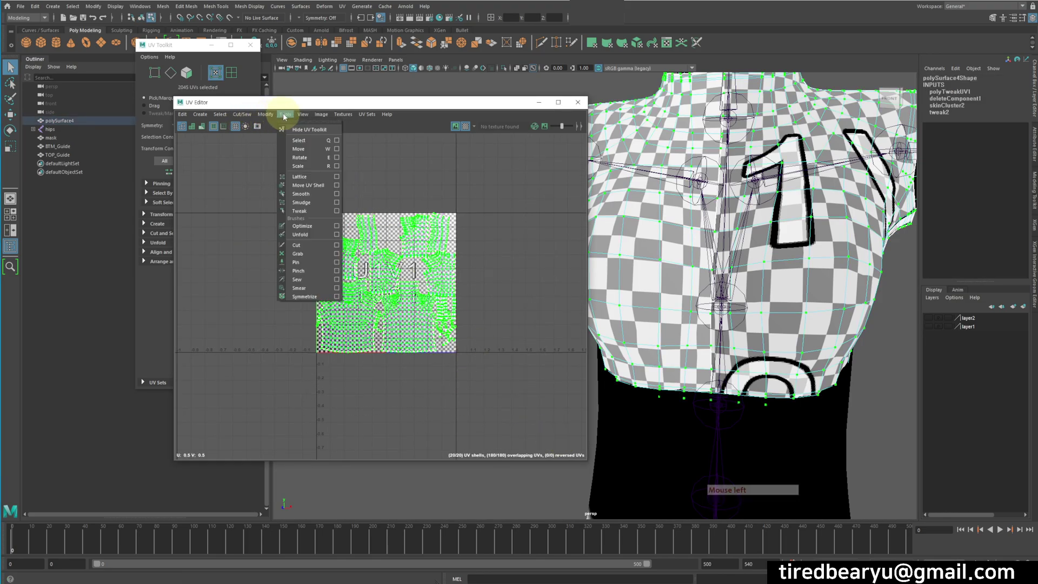
mouse_move(308, 115)
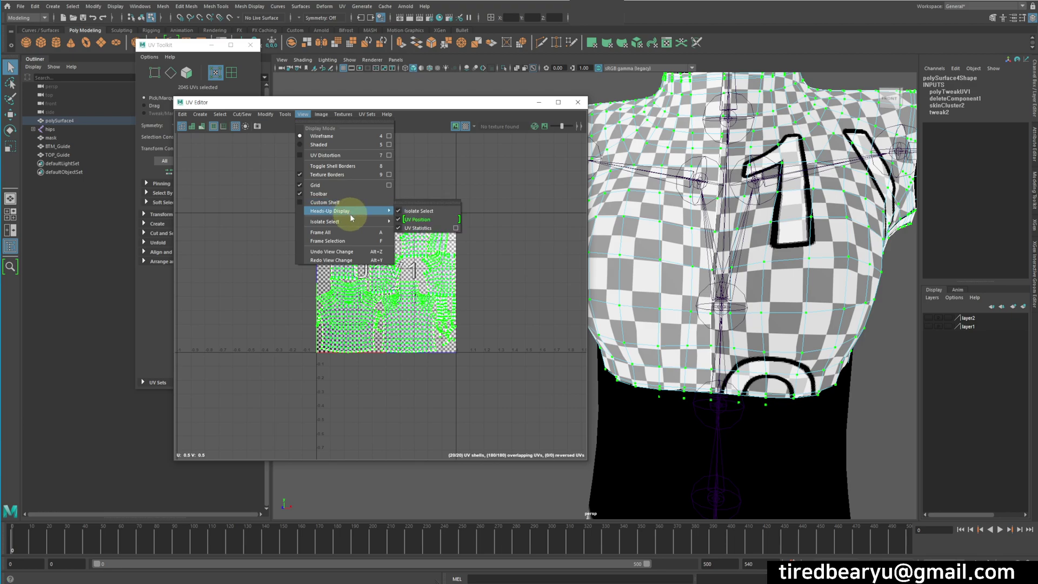
click(266, 114)
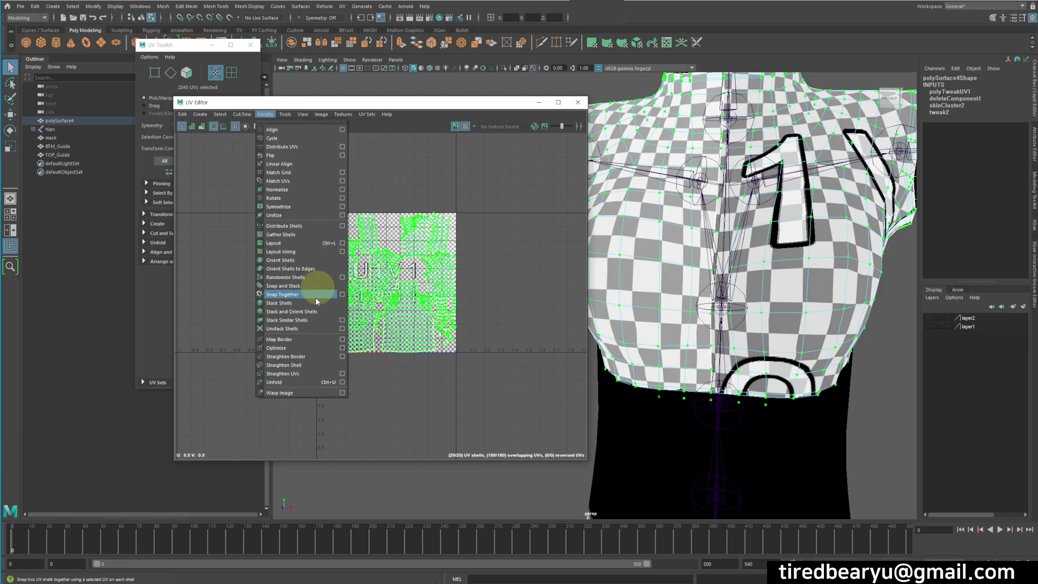
click(293, 385)
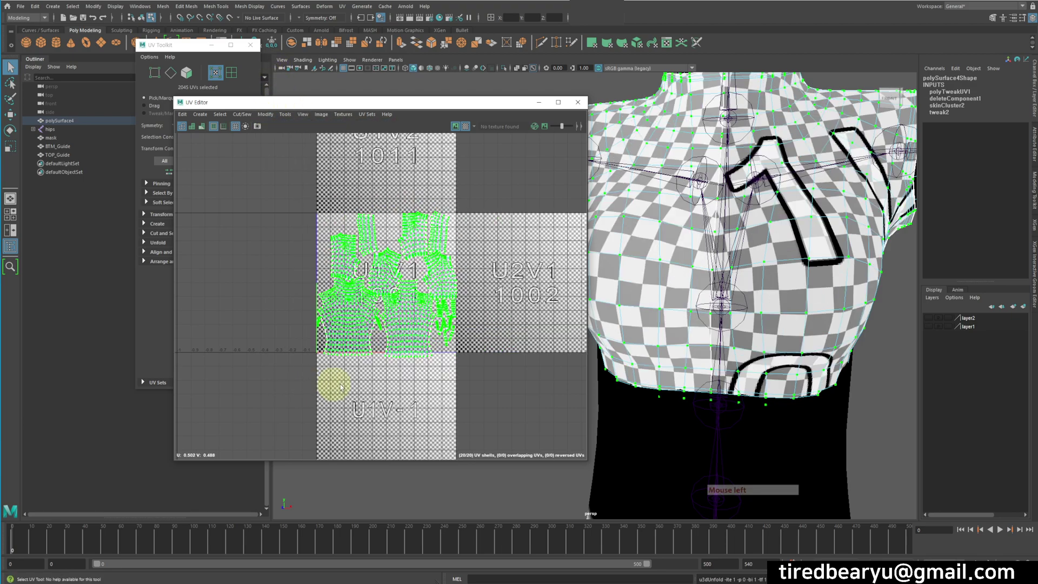
- Check the unfolded checker pattern on the shirt and rearrange all UV shells with Layout
alt+right_drag(440, 362, 455, 324)
alt+middle_drag(454, 325, 553, 299)
key(f)
alt+drag(765, 271, 666, 214)
alt+middle_drag(666, 214, 743, 211)
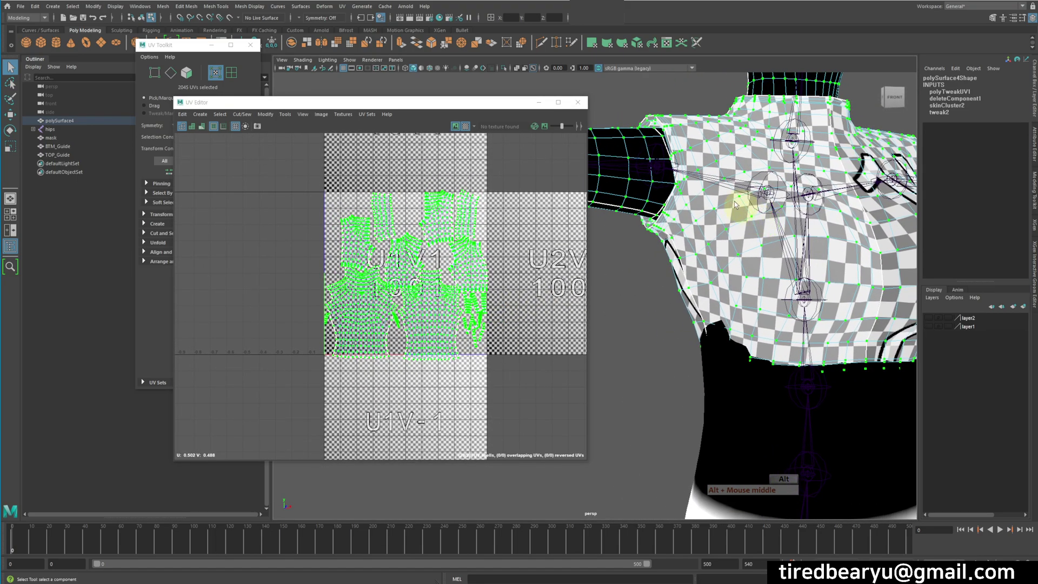
mouse_move(739, 243)
alt+mouse_down()
mouse_move(772, 232)
mouse_move(727, 238)
alt+mouse_up()
scroll(346, 238, down, 2)
click(264, 114)
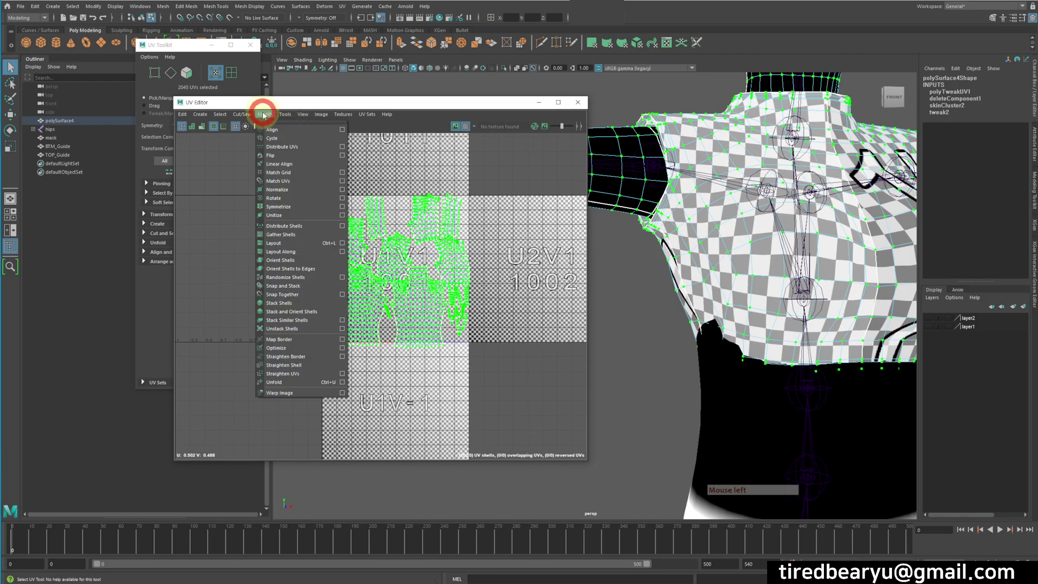
mouse_move(266, 114)
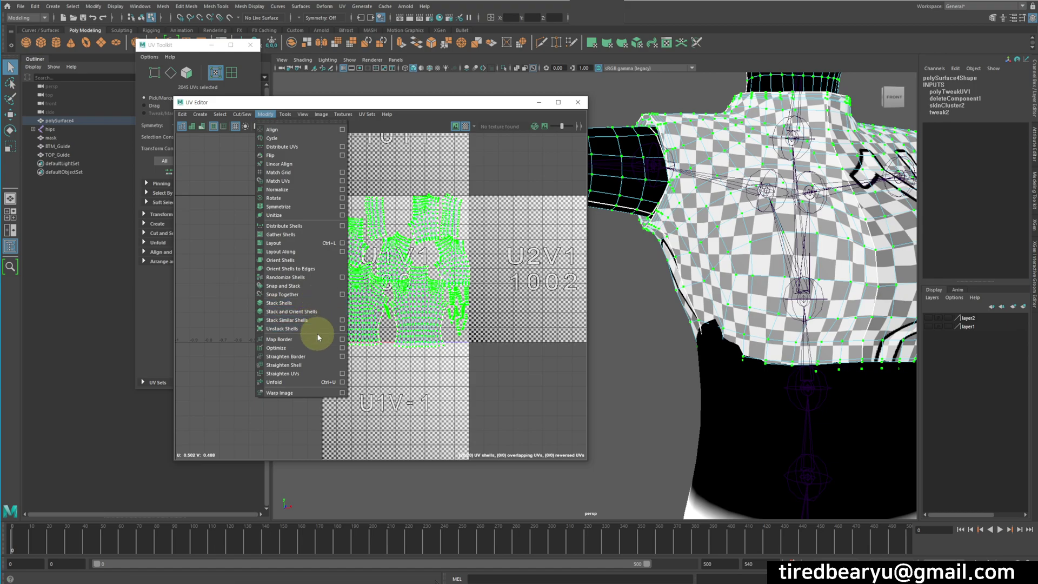
click(324, 243)
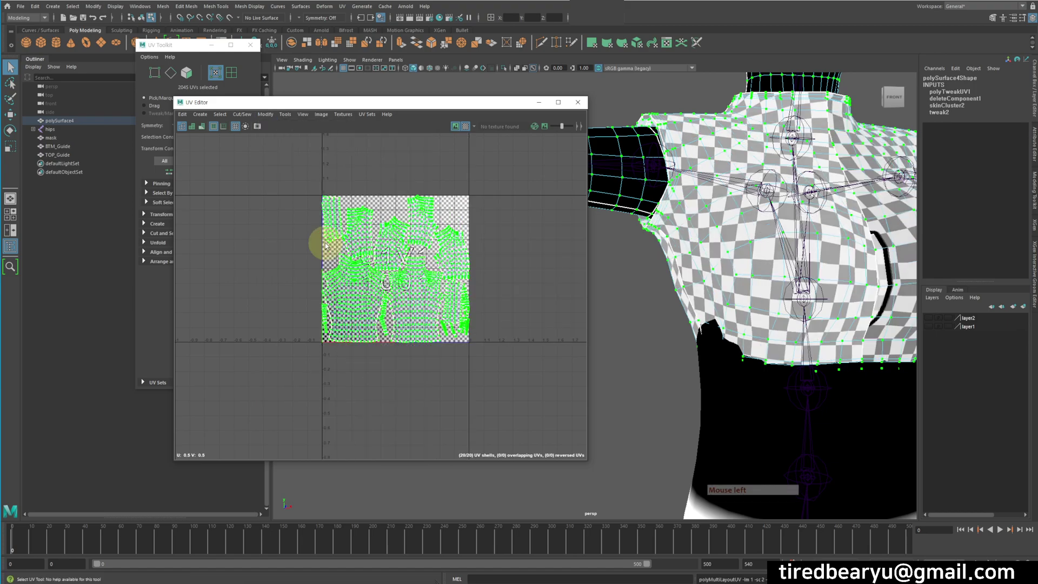
- Select the shirt mesh polySurface4 as an object and isolate it in the viewport
alt+middle_drag(588, 305, 580, 312)
alt+drag(773, 260, 736, 227)
key(q)
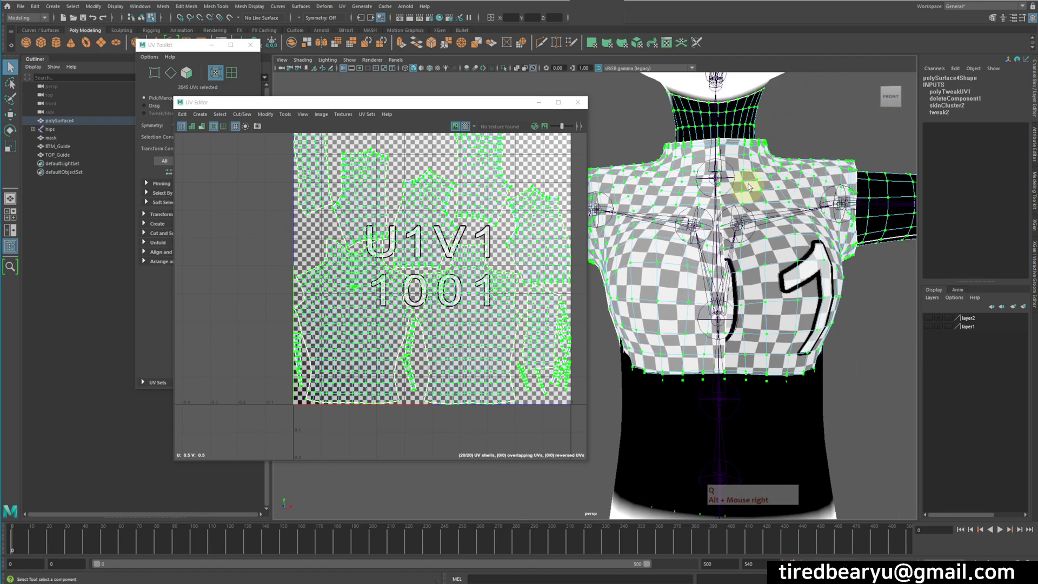
right_click(742, 177)
click(787, 152)
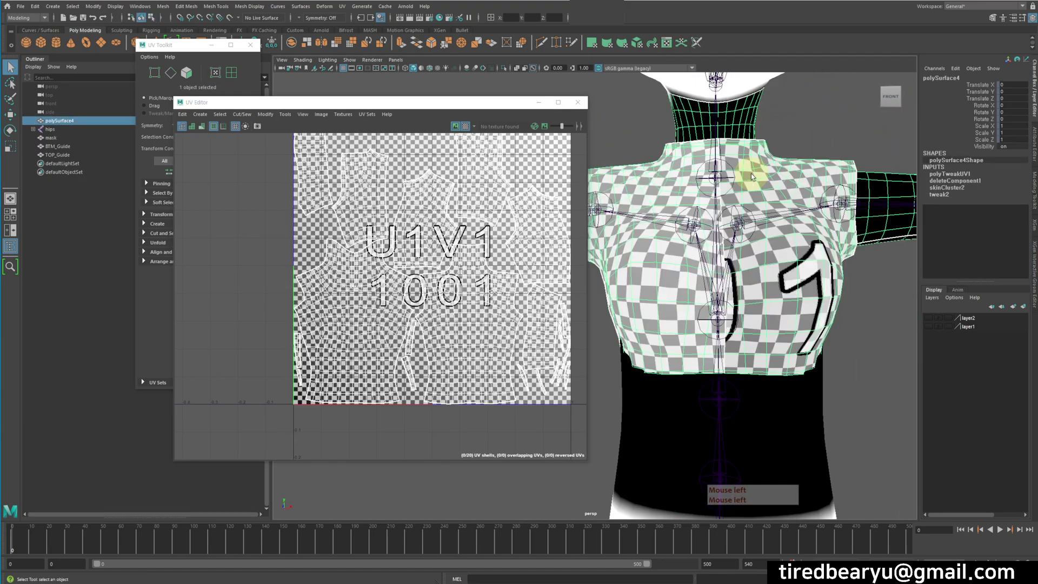
key(ctrl+1)
- Select the connected faces of the shirt body, without the mask pieces, to identify their shells in the UV layout
alt+drag(784, 294, 800, 313)
alt+right_drag(765, 232, 783, 250)
double_click(784, 243)
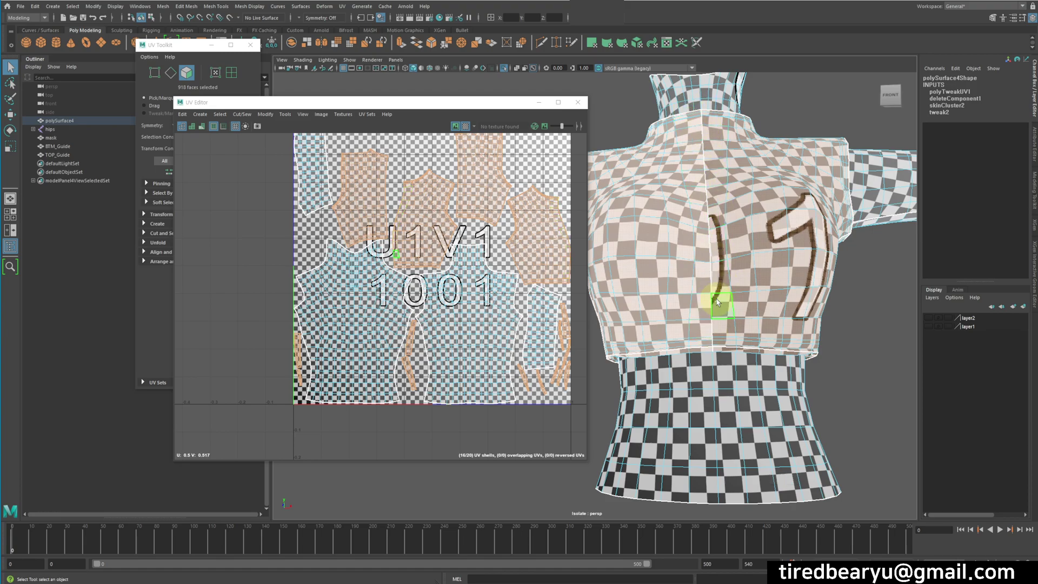
alt+drag(719, 186, 726, 225)
alt+right_drag(725, 225, 716, 271)
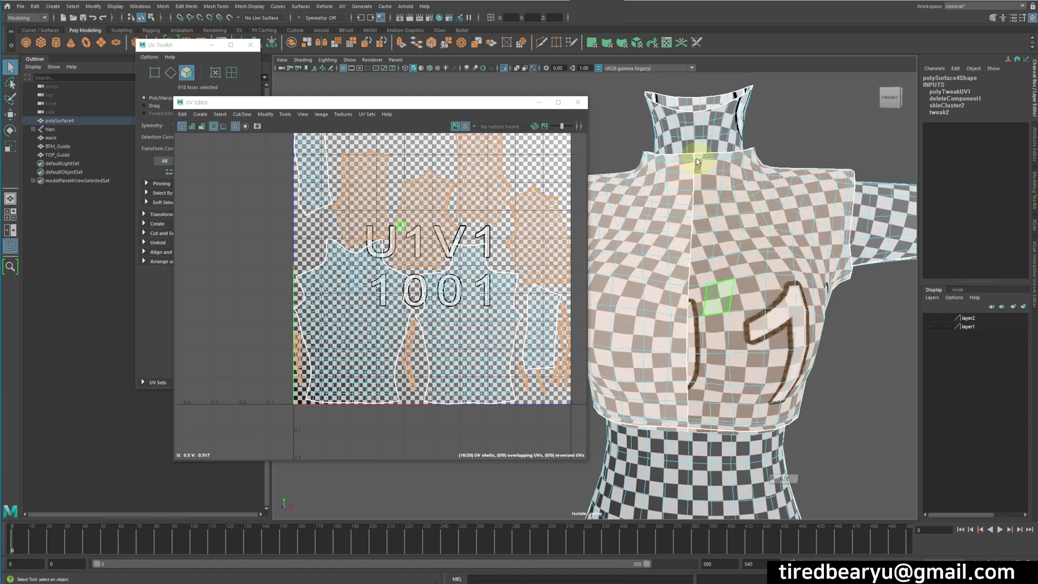
- Select the vertical edge line along the shirt's centre front seam
alt+right_drag(680, 325, 677, 314)
alt+middle_drag(676, 313, 927, 301)
alt+drag(927, 301, 814, 205)
alt+drag(800, 362, 908, 375)
alt+middle_drag(909, 376, 732, 343)
alt+right_drag(732, 343, 864, 231)
double_click(859, 225)
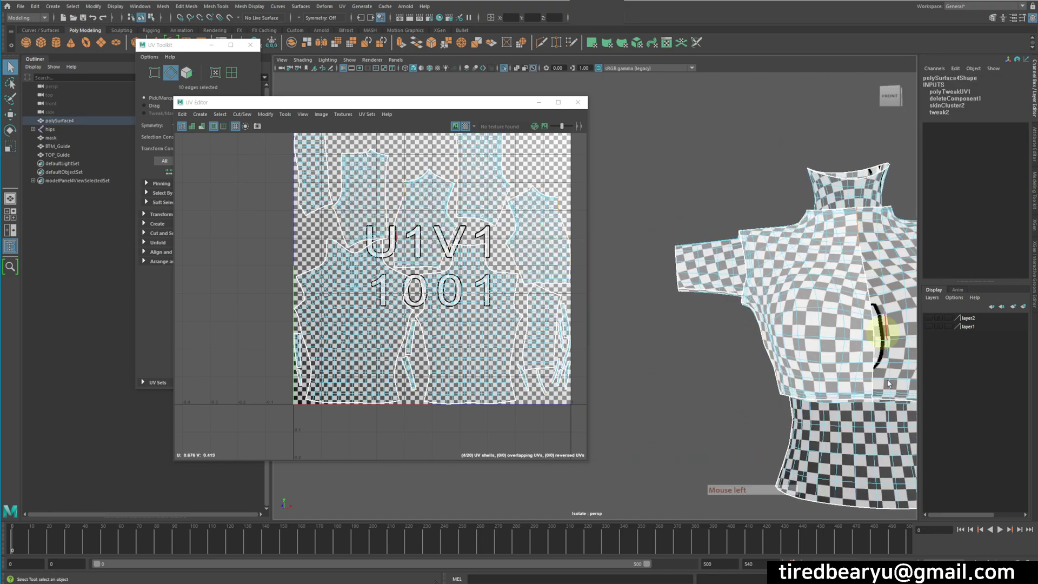
- Extend the edge selection down the full centre front seam of the shirt's chest and locate it in the UV layout
alt+middle_drag(885, 356, 862, 355)
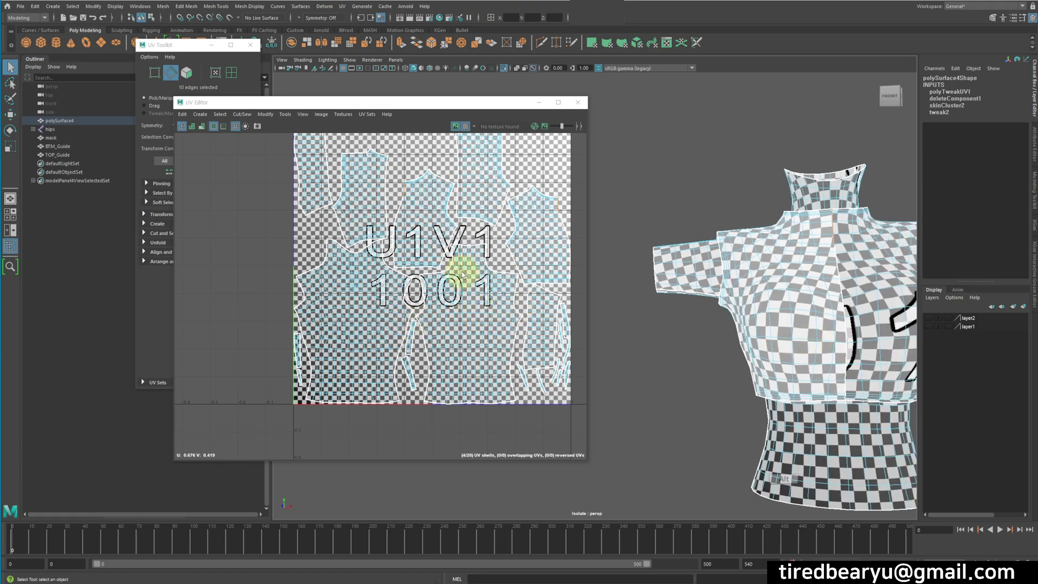
alt+middle_drag(463, 274, 487, 343)
scroll(481, 343, up, 3)
scroll(508, 241, up, 1)
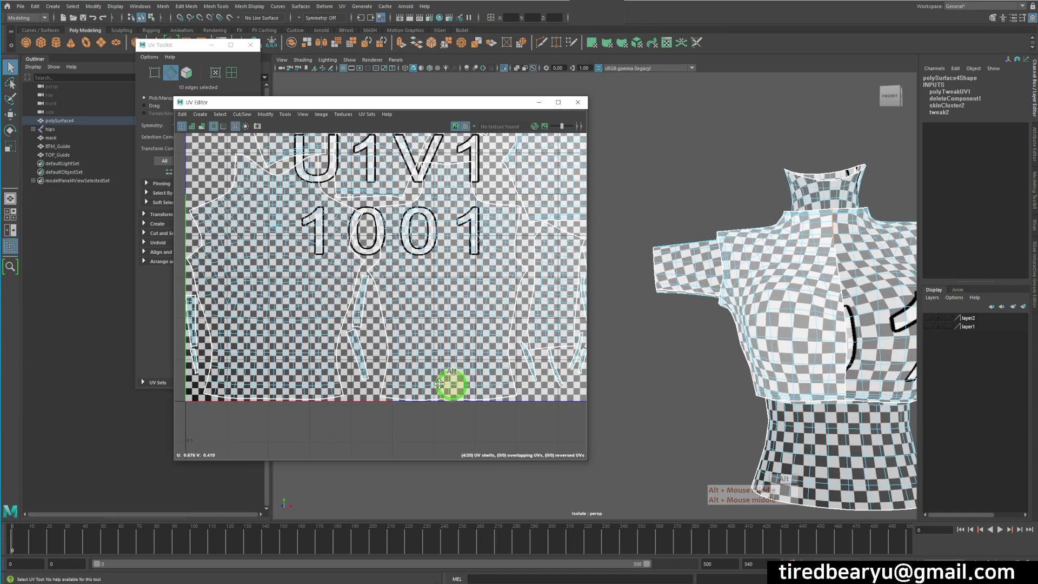
key(f)
alt+middle_drag(482, 343, 470, 313)
scroll(557, 429, up, 3)
alt+middle_drag(557, 429, 547, 388)
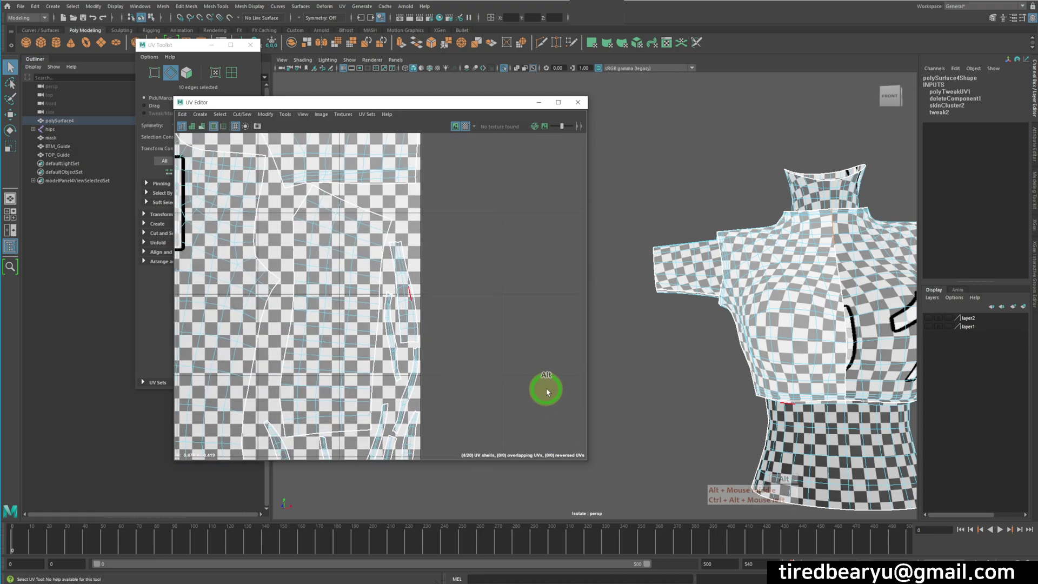
shift+click(830, 282)
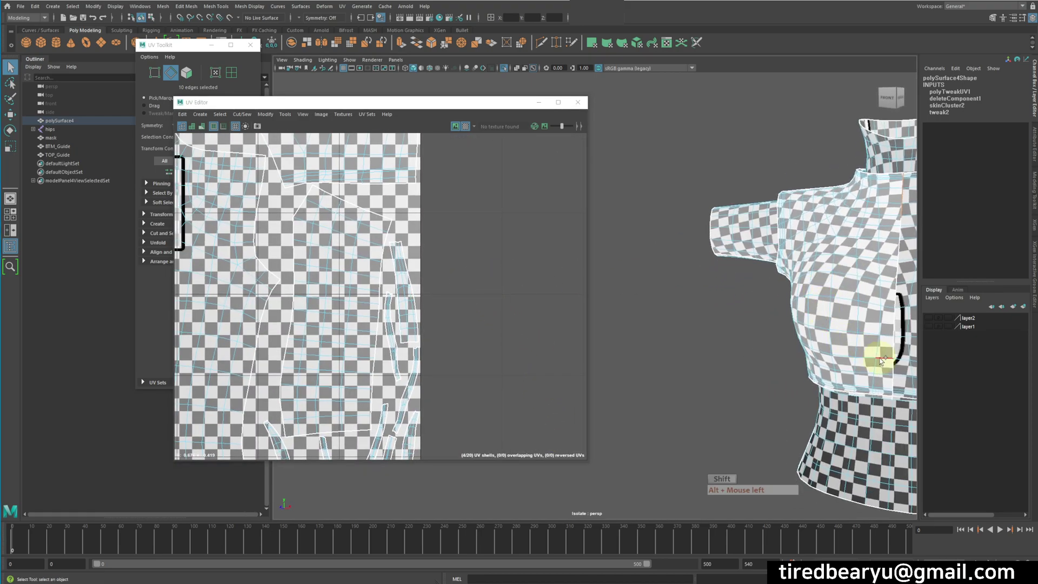
shift+click(894, 354)
shift+click(889, 348)
alt+right_drag(486, 348, 443, 322)
alt+middle_drag(866, 332, 762, 311)
alt+middle_drag(287, 352, 371, 325)
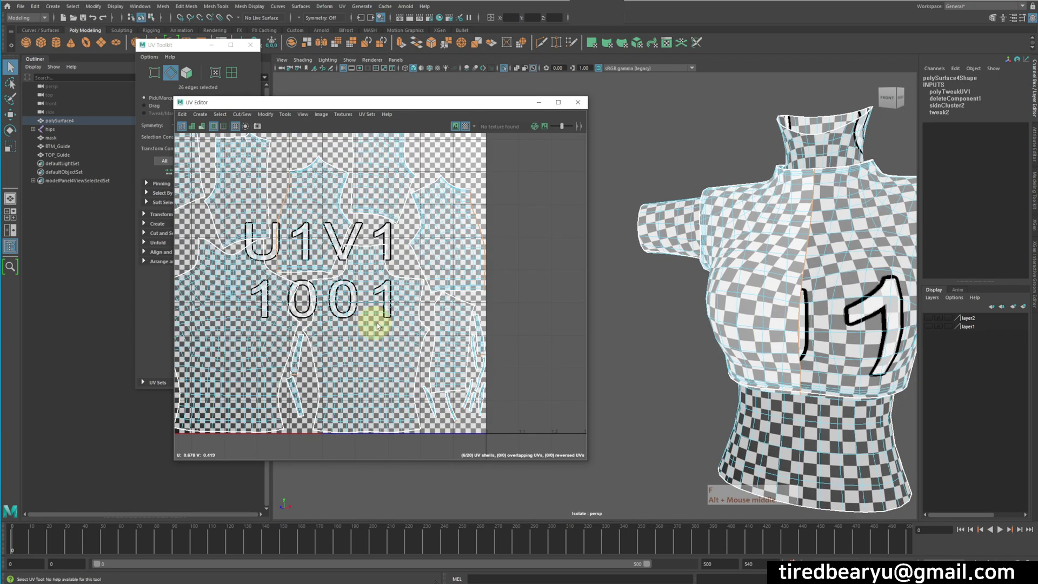
alt+middle_drag(465, 361, 519, 316)
alt+drag(703, 187, 741, 216)
key(w)
middle_drag(762, 260, 788, 301)
key(ctrl+z)
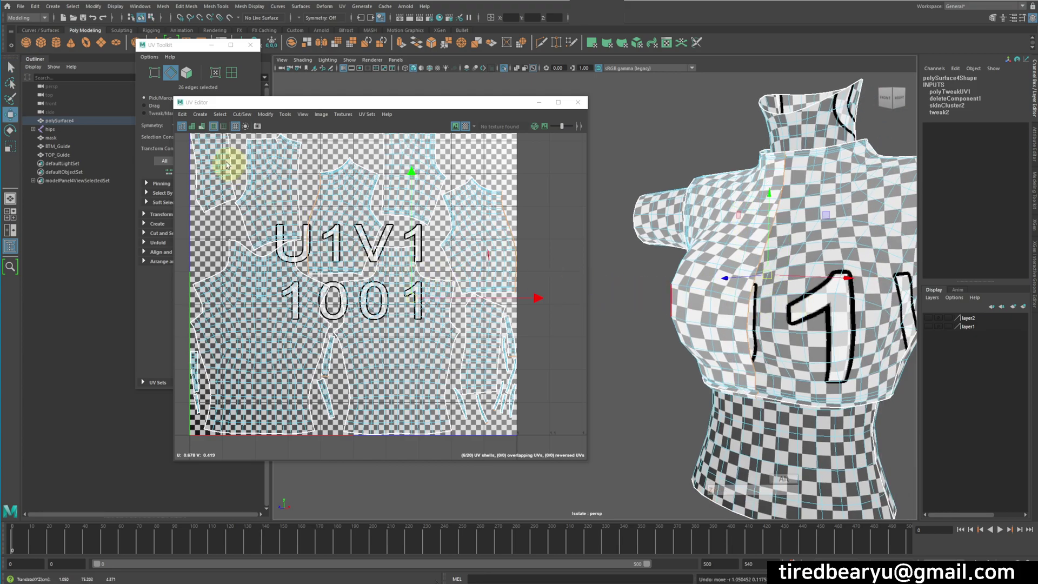
- Join the two front chest UV shells along the selected centre seam with Move and Sew
click(267, 114)
mouse_move(247, 114)
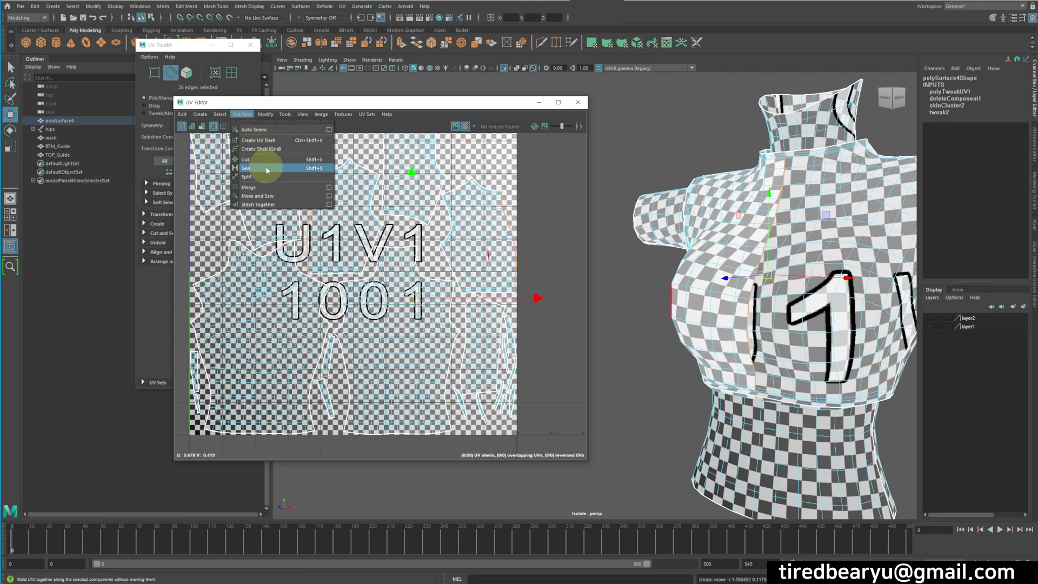
click(269, 196)
alt+middle_drag(486, 297, 510, 232)
alt+right_drag(510, 232, 456, 219)
alt+middle_drag(503, 231, 499, 216)
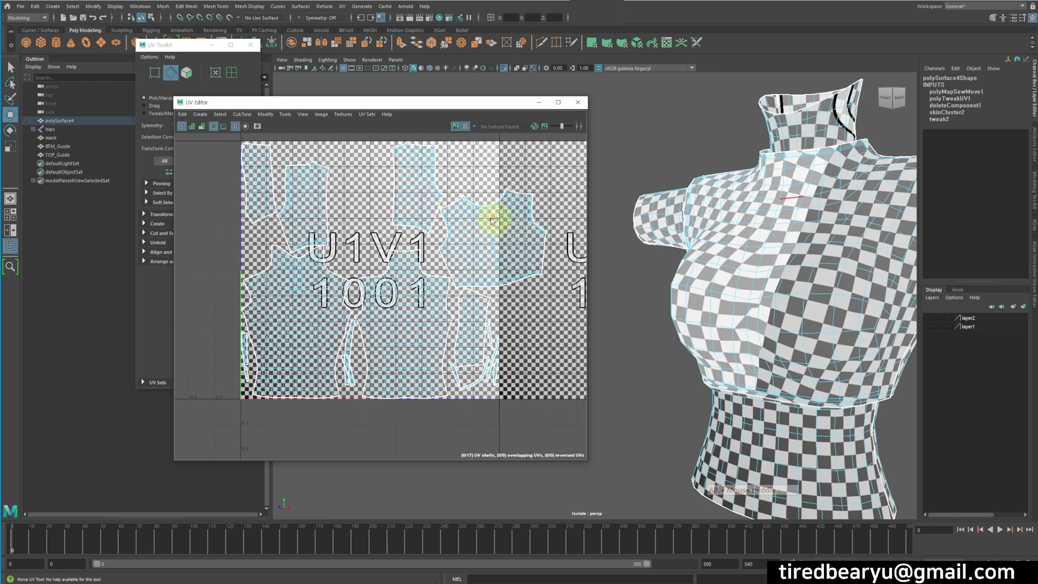
- Select the centre back seam edges of the shirt and join the two back UV shells by repeating Move and Sew
alt+drag(841, 295, 776, 273)
alt+middle_drag(776, 273, 718, 271)
alt+right_drag(718, 271, 763, 277)
right_drag(754, 222, 750, 208)
alt+drag(750, 207, 783, 274)
click(784, 273)
key(g)
alt+right_drag(788, 286, 696, 241)
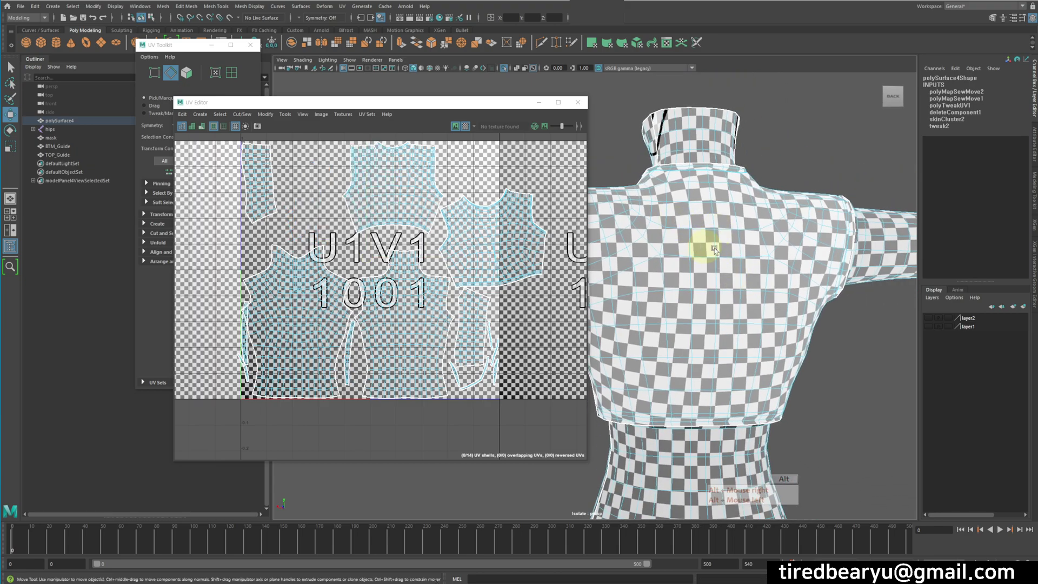
alt+right_drag(405, 278, 346, 261)
alt+middle_drag(346, 261, 394, 213)
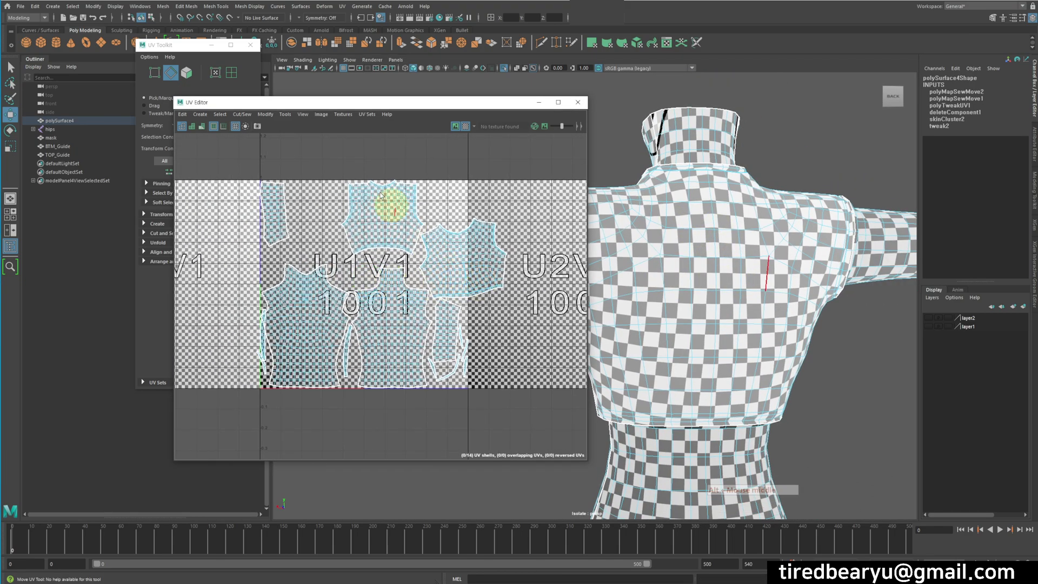
- Select all UVs of the shirt in the UV layout and unfold them
click(269, 115)
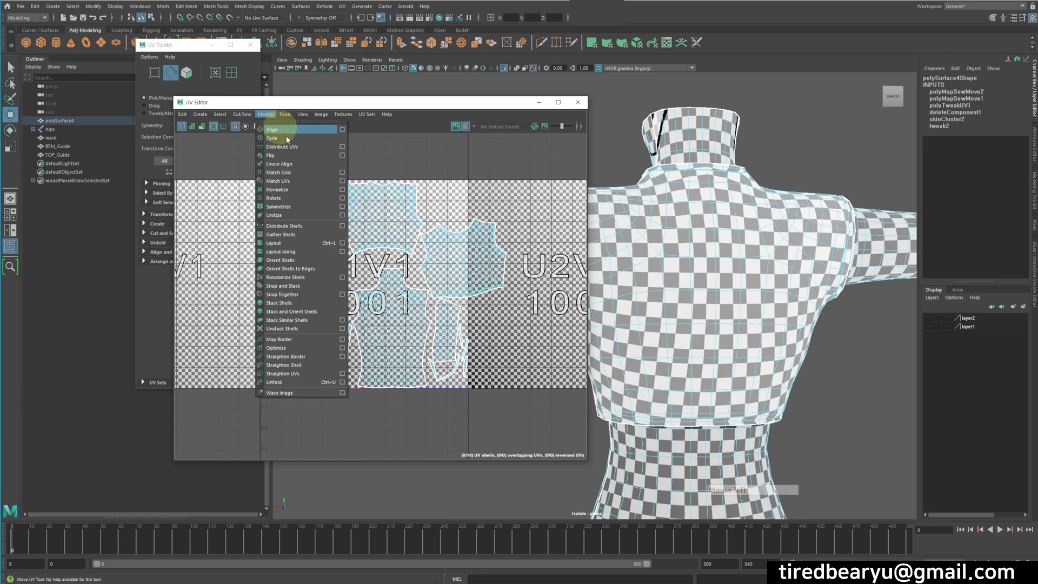
click(314, 382)
alt+right_drag(347, 378, 379, 259)
drag(475, 359, 319, 128)
click(265, 114)
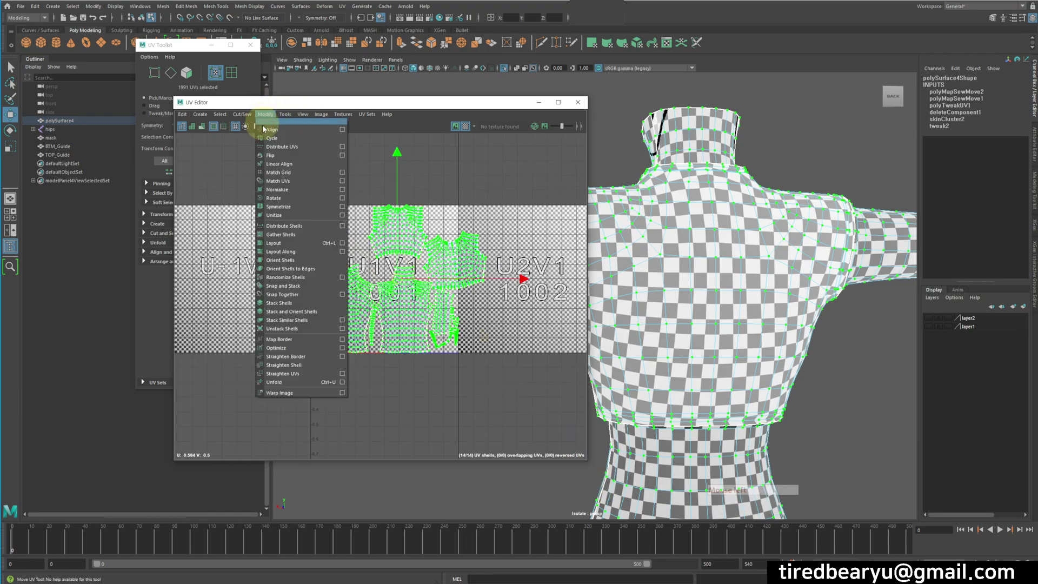
click(306, 383)
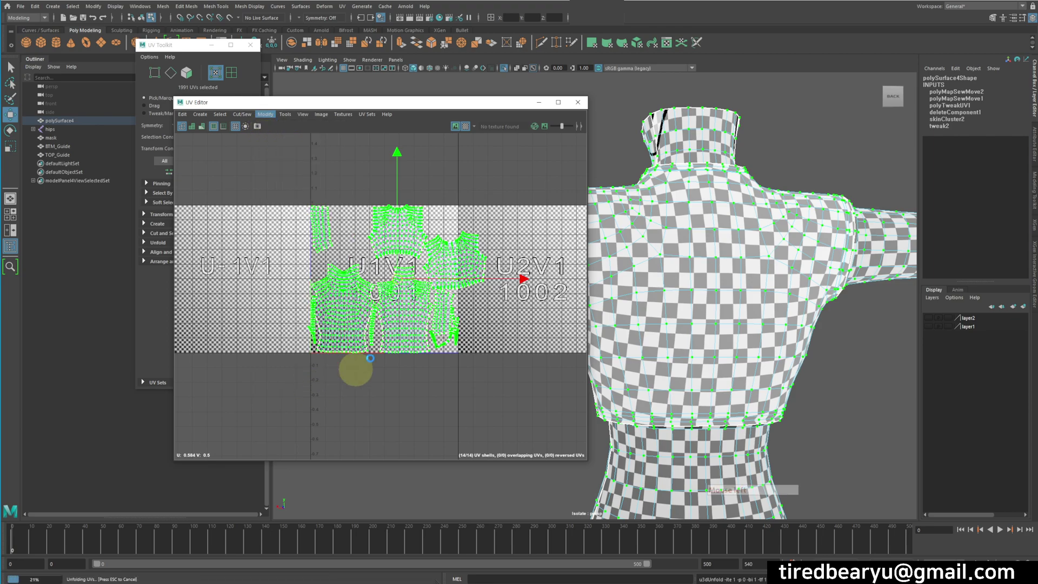
- Rearrange all unfolded UV shells inside the U1V1 tile with Layout
click(272, 117)
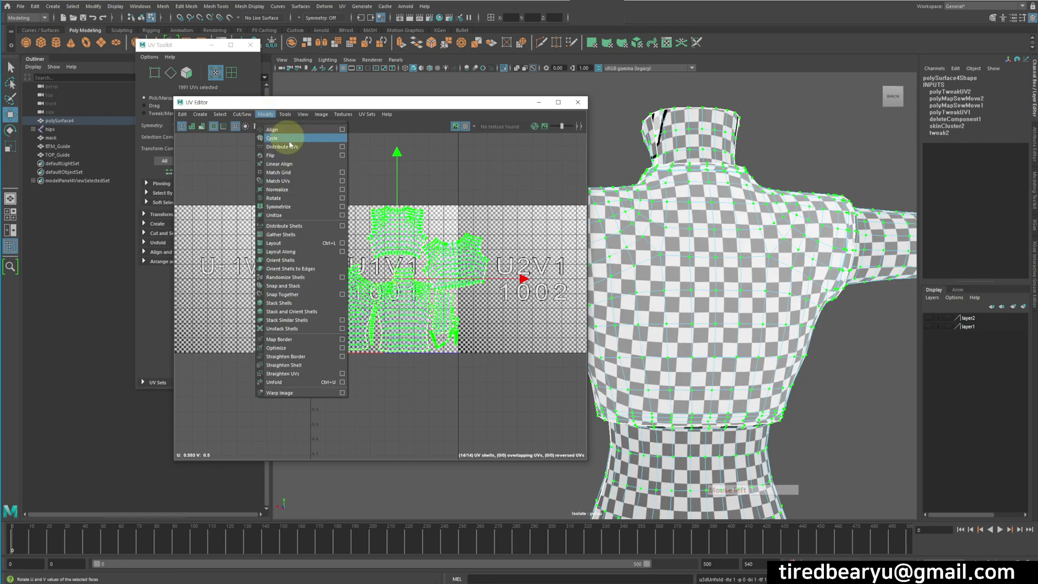
click(312, 251)
key(f)
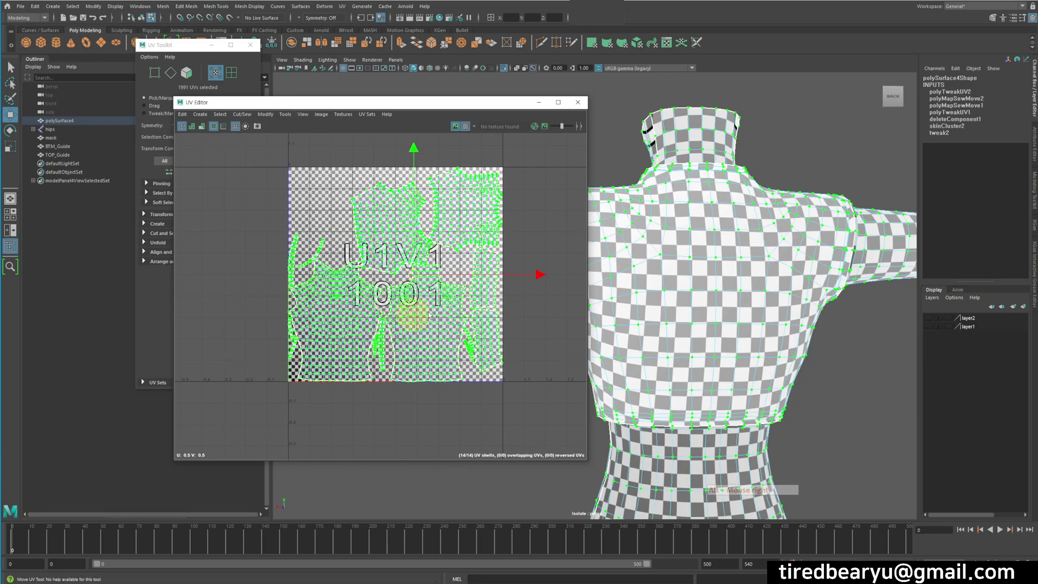
- Return to the shirt's front side and select the mesh polySurface4 as an object
alt+drag(790, 286, 928, 274)
alt+right_drag(928, 275, 899, 284)
alt+middle_drag(715, 299, 830, 313)
right_drag(712, 269, 748, 247)
click(749, 247)
alt+middle_drag(734, 291, 742, 280)
alt+right_drag(742, 280, 736, 242)
click(816, 274)
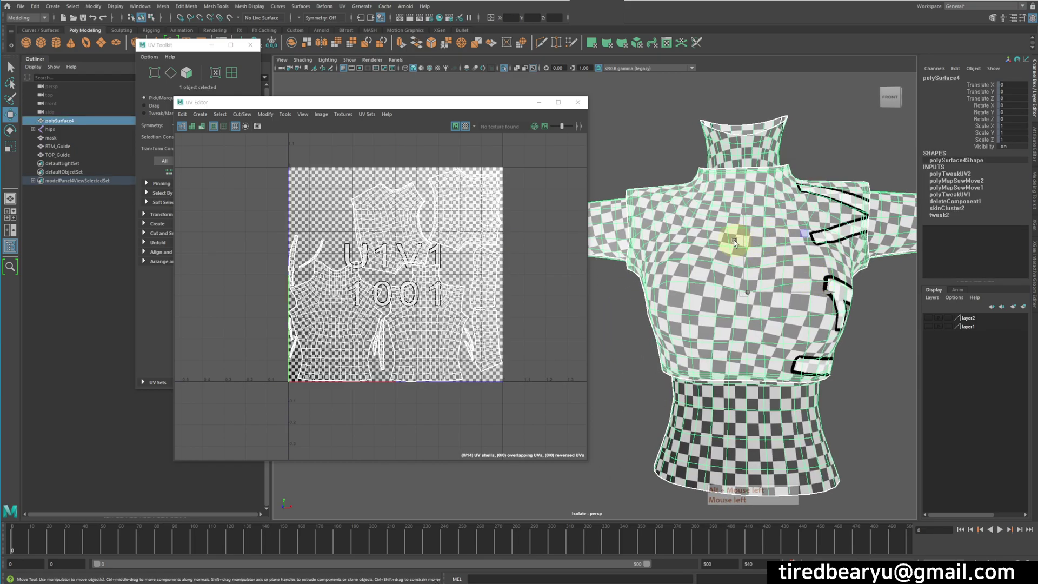
- Examine the checker pattern on the shirt's front, side seams and sleeve for distortion and seam breaks
alt+right_drag(787, 371, 759, 282)
alt+drag(804, 340, 757, 238)
alt+middle_drag(757, 238, 732, 246)
alt+drag(731, 246, 741, 230)
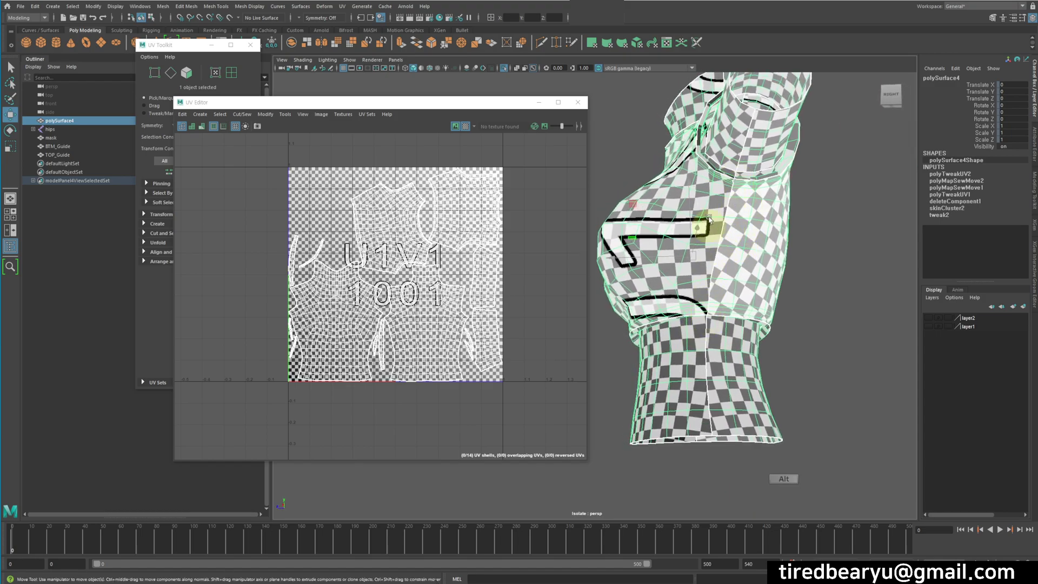
alt+drag(687, 270, 792, 319)
alt+middle_drag(793, 317, 832, 289)
alt+drag(674, 352, 838, 318)
scroll(739, 319, up, 5)
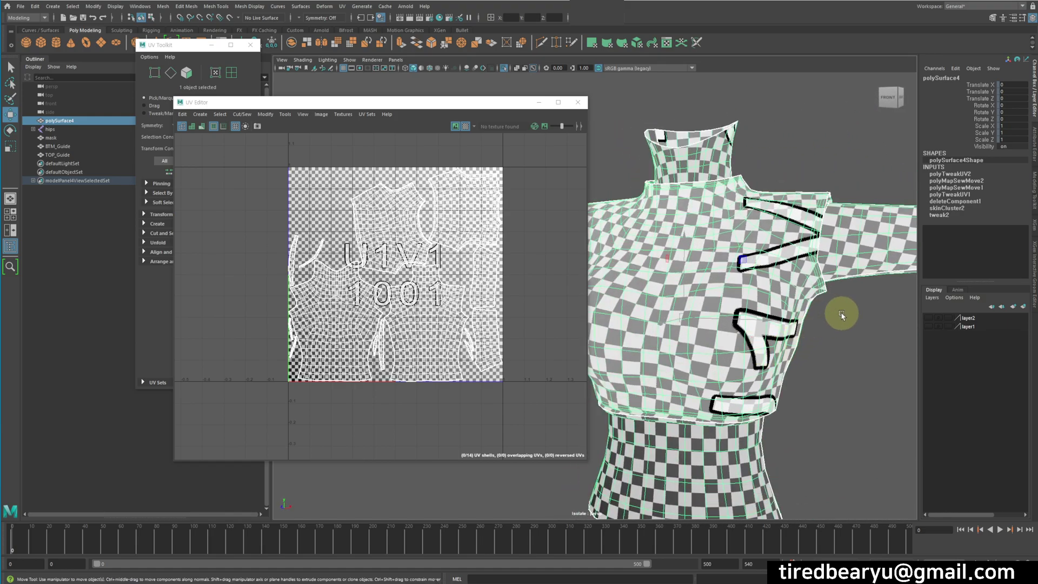
alt+drag(842, 315, 788, 290)
alt+right_drag(788, 290, 800, 405)
alt+drag(800, 405, 807, 383)
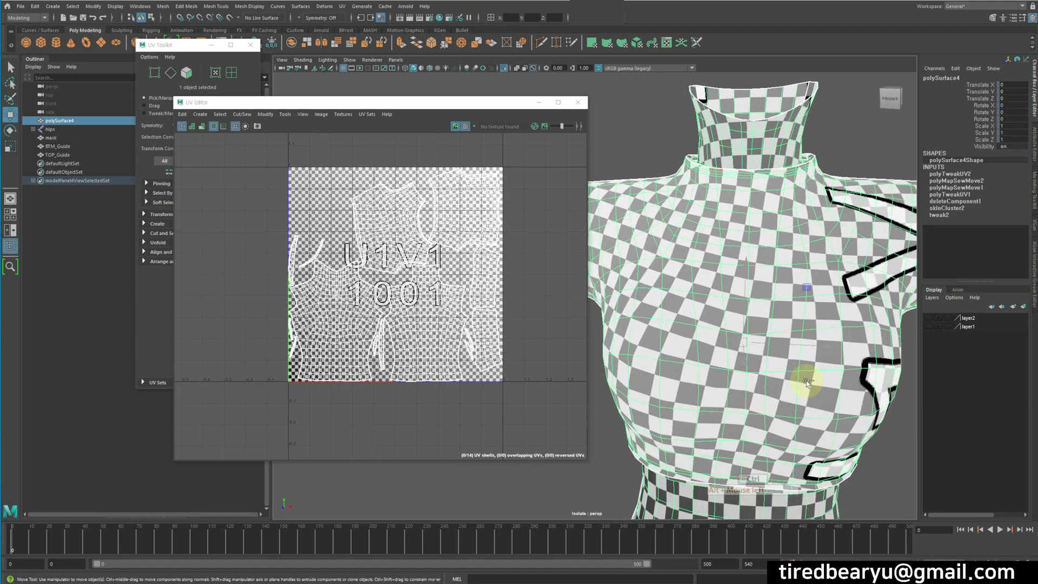
- Leave isolation so the whole avatar scene is shown, and clear the selection
key(ctrl+1)
alt+right_drag(816, 390, 829, 359)
click(830, 359)
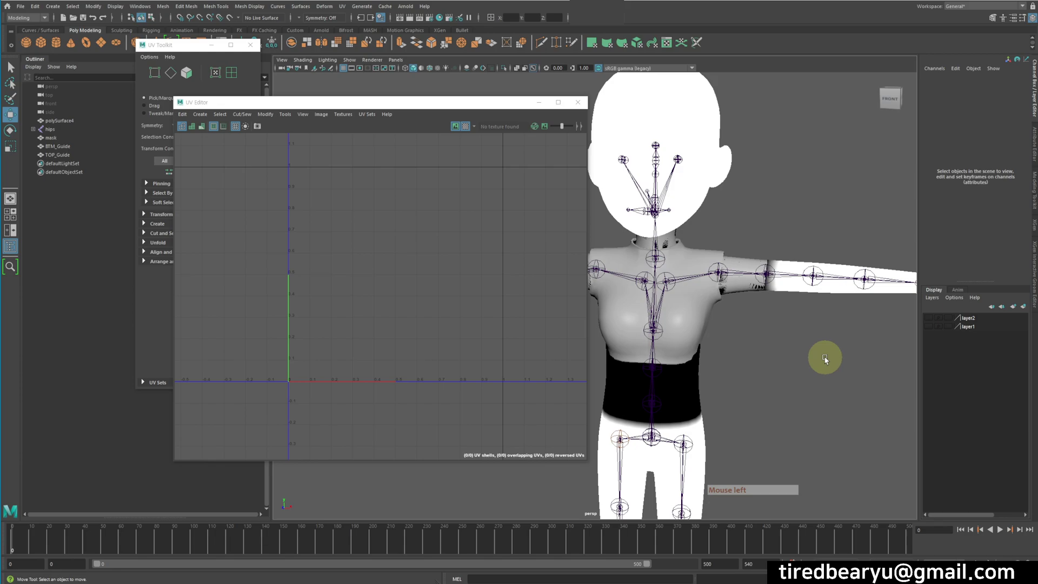